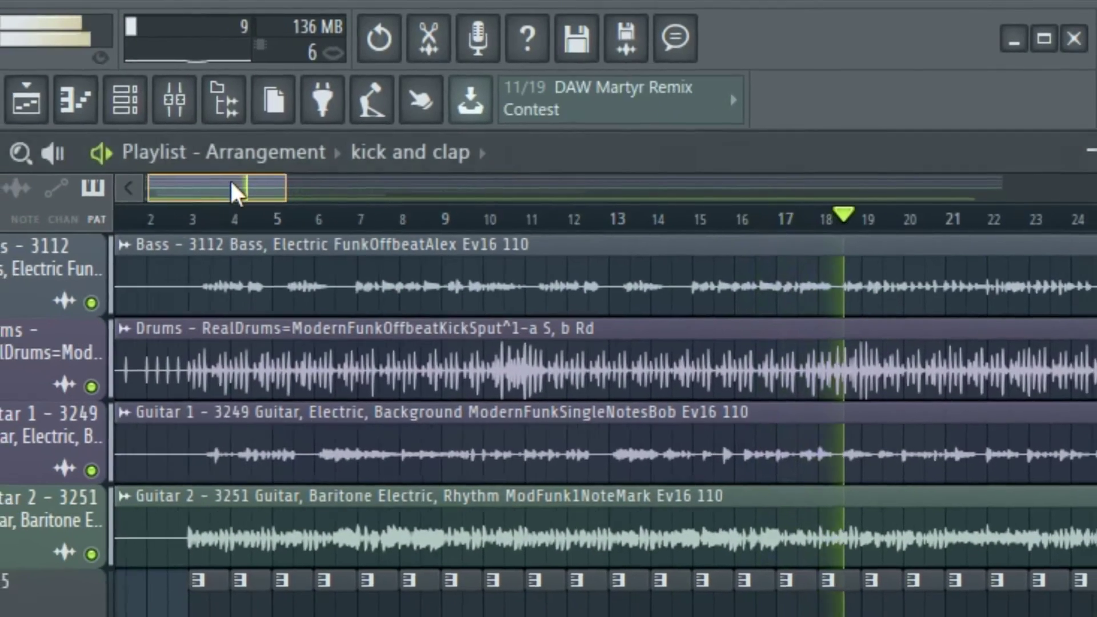
- Scroll the Playlist across the funk arrangement of bass, drums and two guitars
{"action": "left_click_drag", "start_coordinate": [195, 197], "coordinate": [372, 181]}
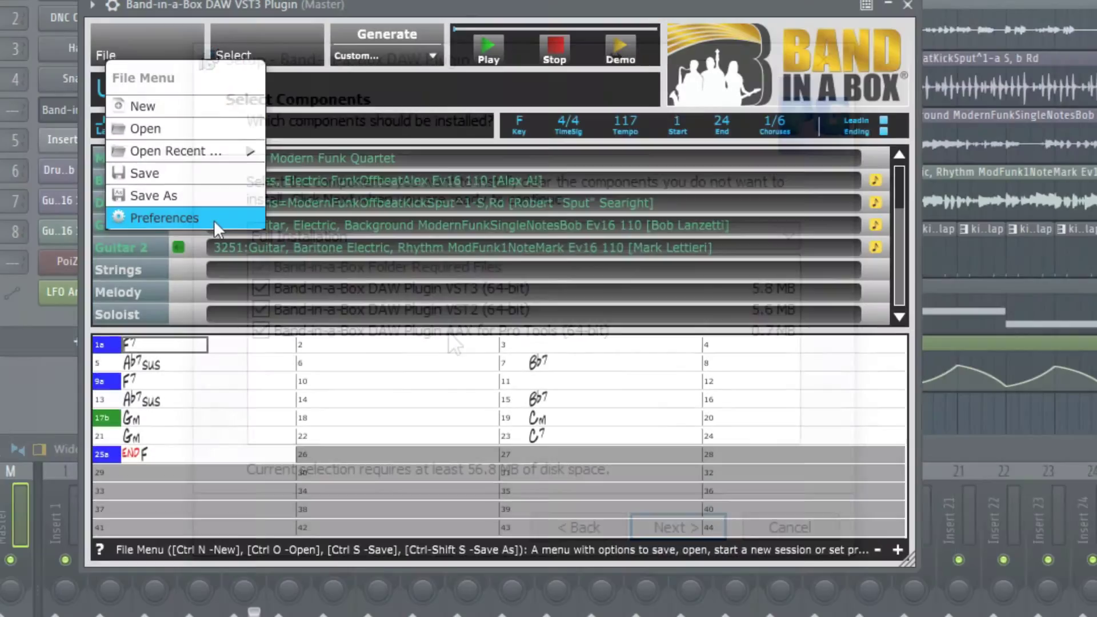
- Keep Full Installation with VST3, VST2 and AAX checked and continue the Band-in-a-Box setup
{"action": "left_click", "coordinate": [214, 220]}
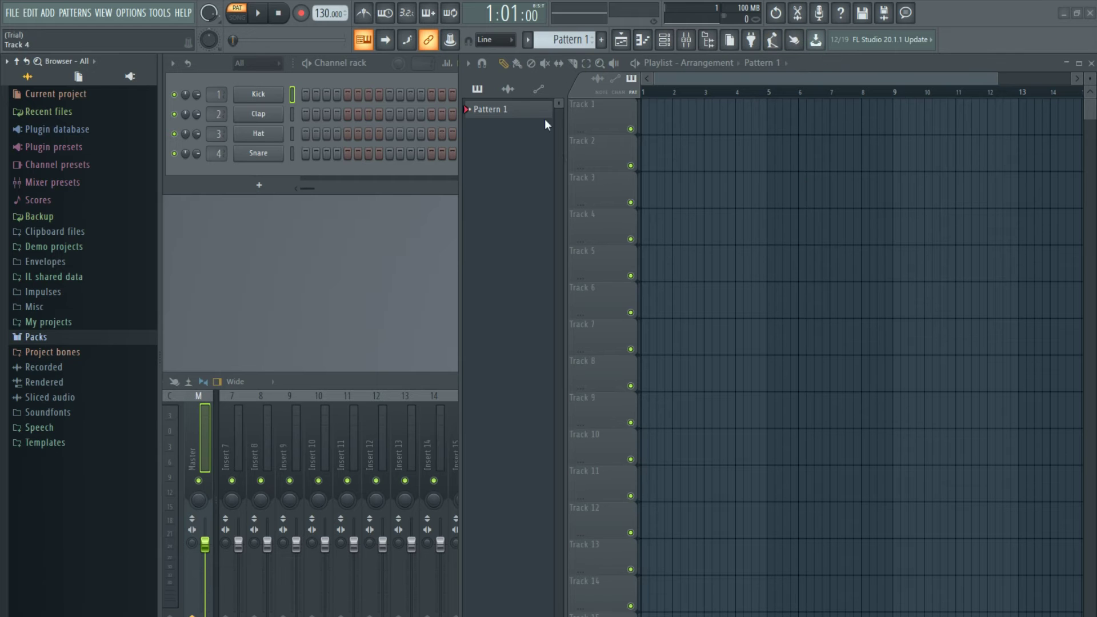
- Raise the Mixer window, then bring the Channel rack to the front
{"action": "left_click", "coordinate": [382, 383]}
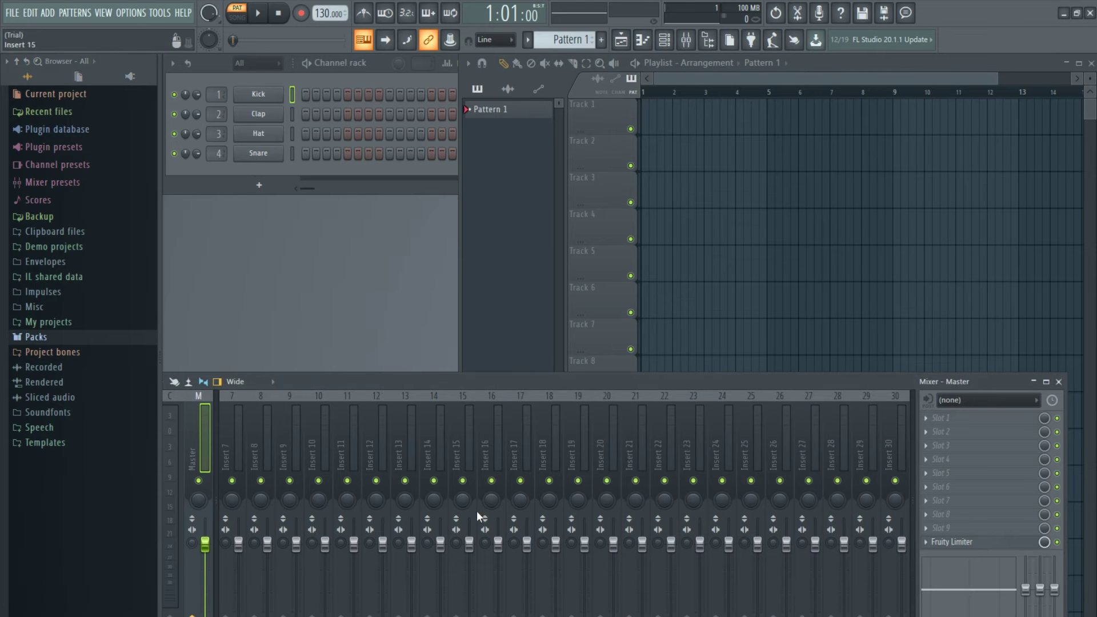
{"action": "left_click", "coordinate": [357, 61]}
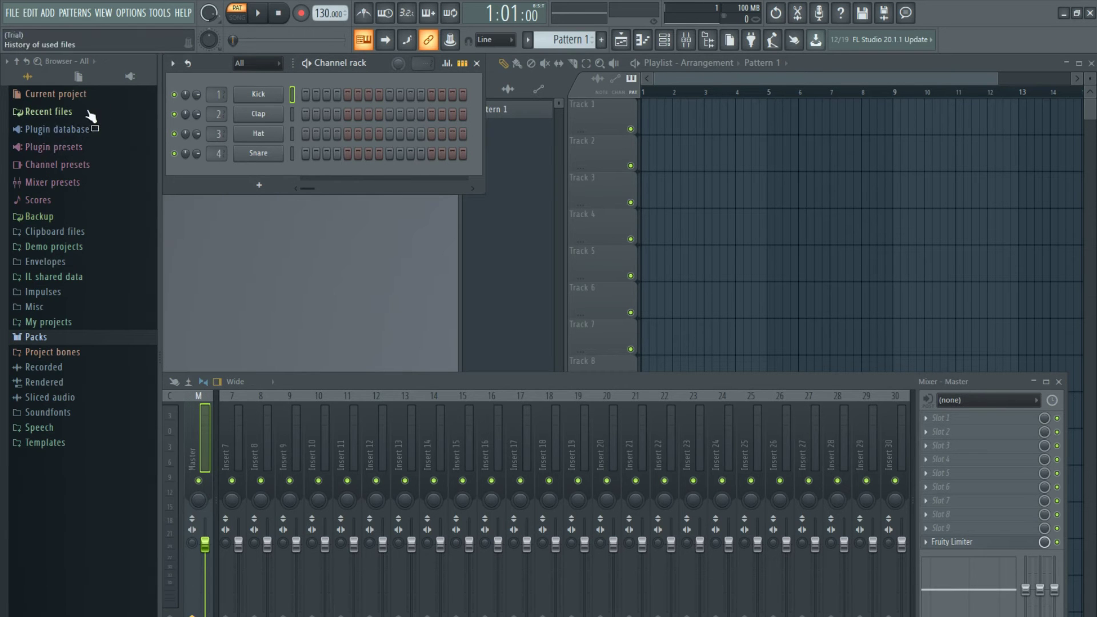
- Refresh the browser's plugin database with a fast scan
{"action": "left_click", "coordinate": [136, 78]}
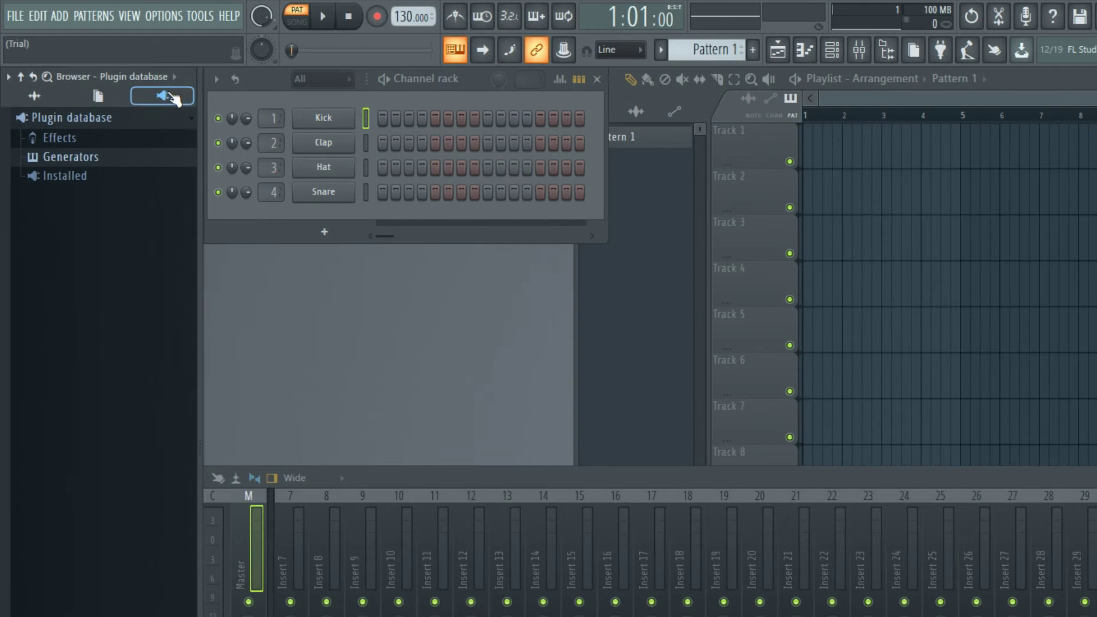
{"action": "right_click", "coordinate": [73, 120]}
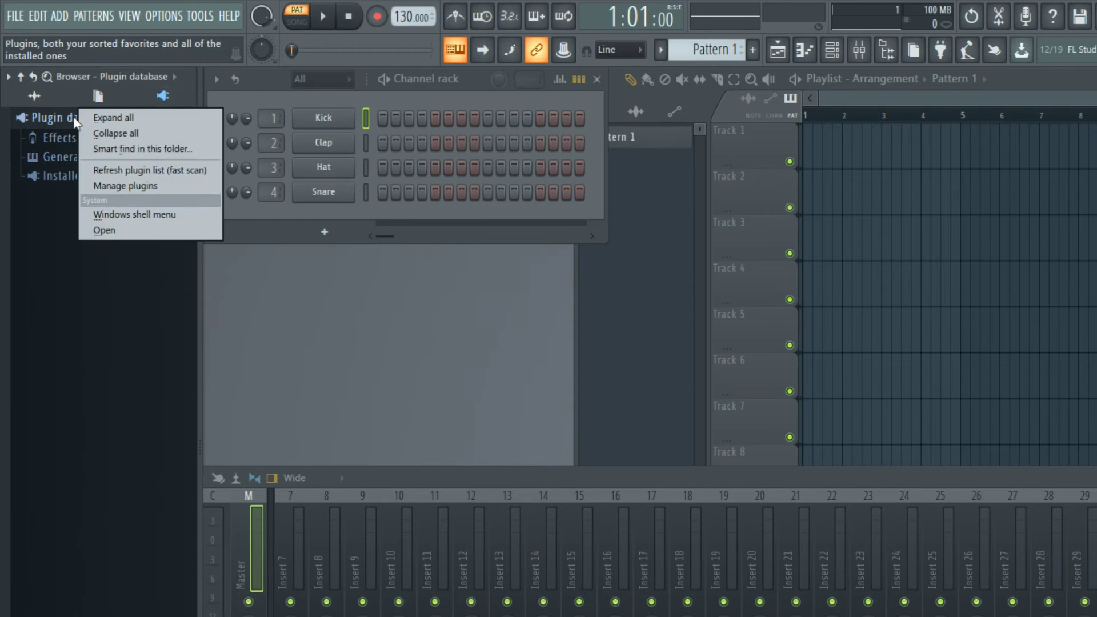
{"action": "left_click", "coordinate": [203, 169]}
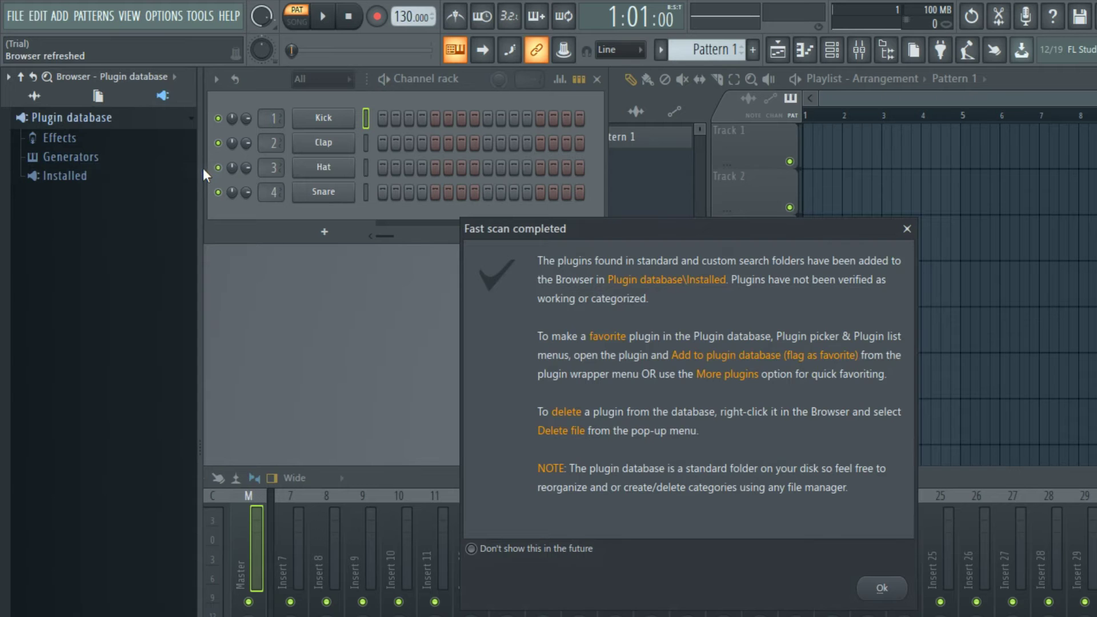
{"action": "left_click", "coordinate": [882, 589]}
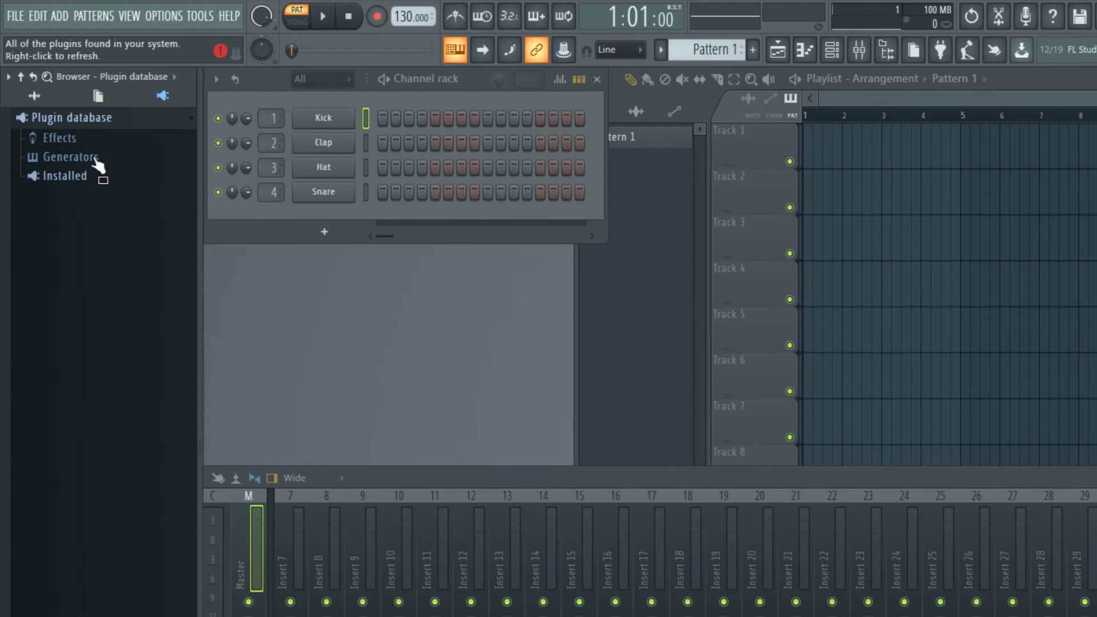
- Load Band-in-a-Box from Installed > Generators > VST3 into the Channel rack
{"action": "left_click", "coordinate": [64, 175]}
{"action": "left_click", "coordinate": [83, 213]}
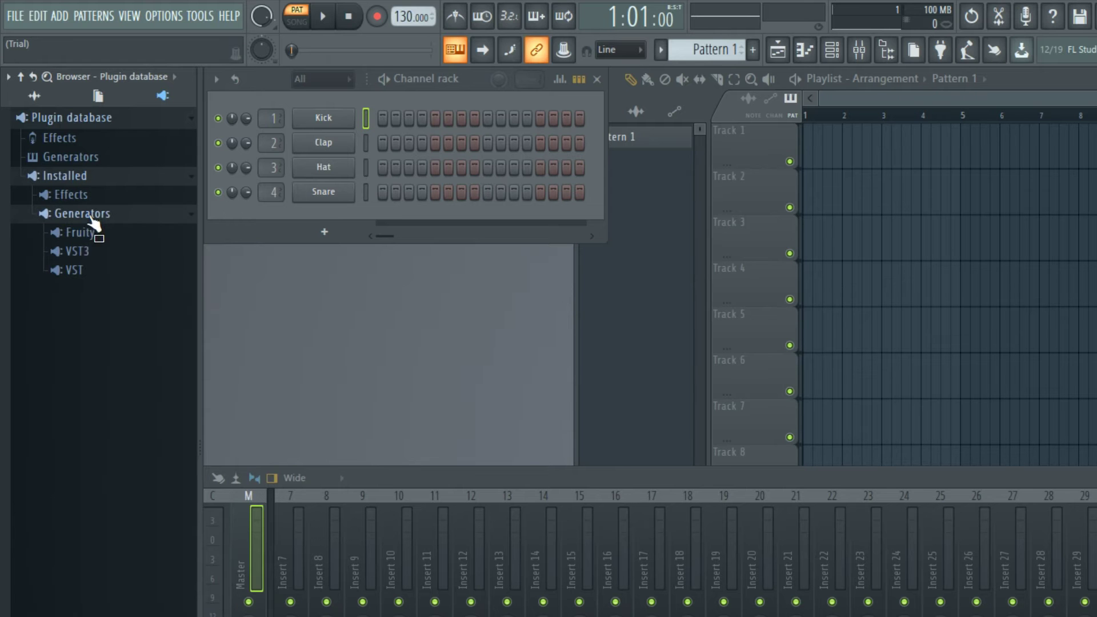
{"action": "left_click", "coordinate": [80, 251]}
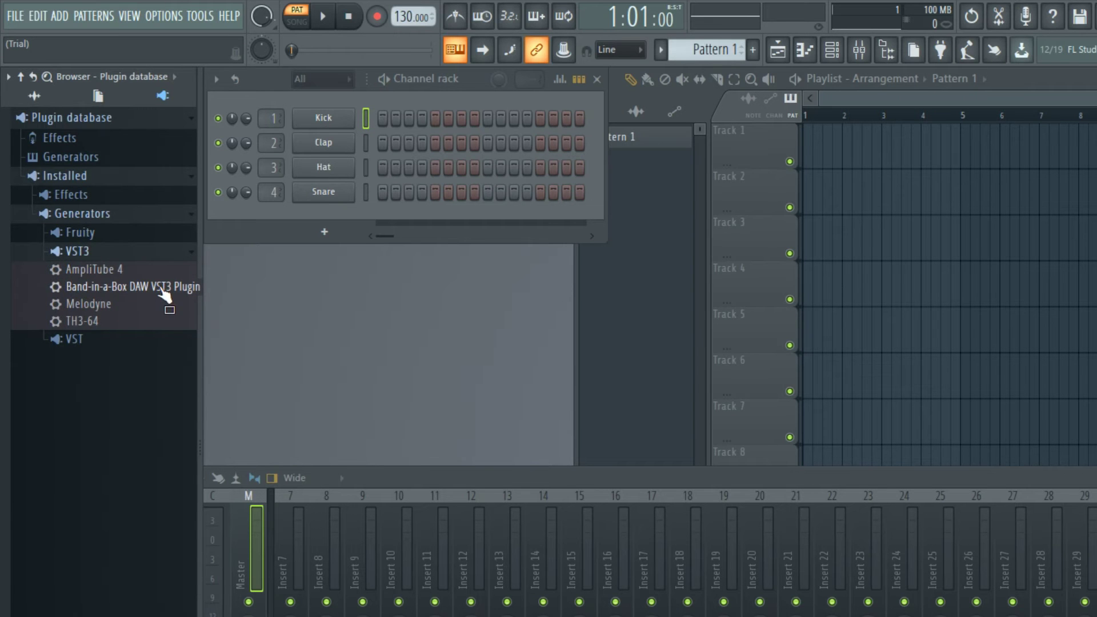
{"action": "left_click_drag", "start_coordinate": [163, 291], "coordinate": [373, 216]}
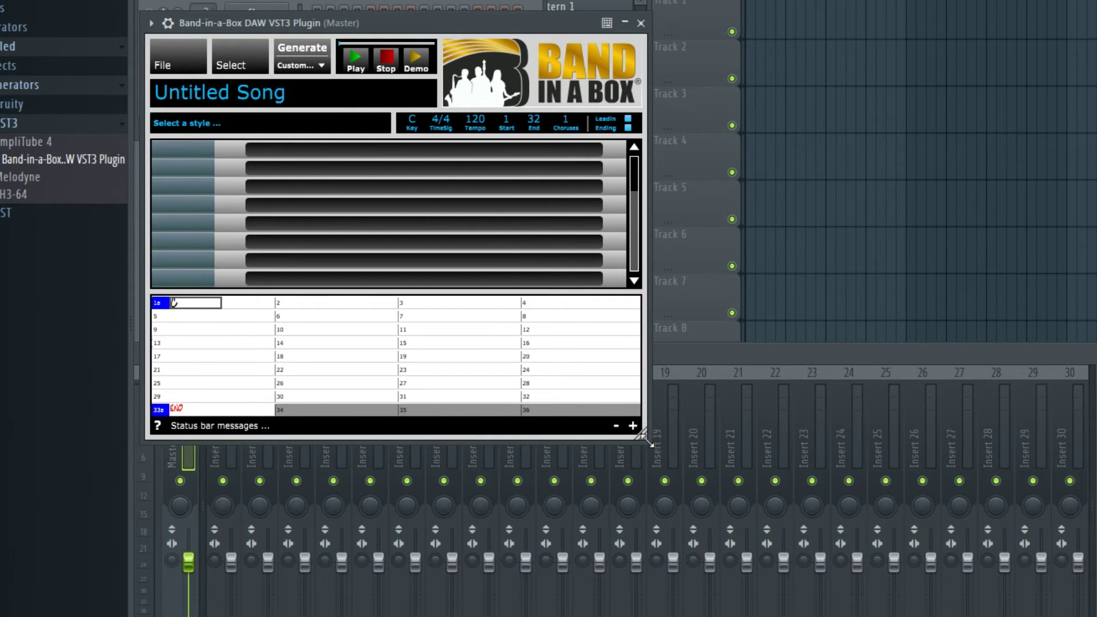
- Enlarge the Band-in-a-Box window to show more bars, then bring up the key signature list
{"action": "left_click_drag", "start_coordinate": [644, 437], "coordinate": [927, 598]}
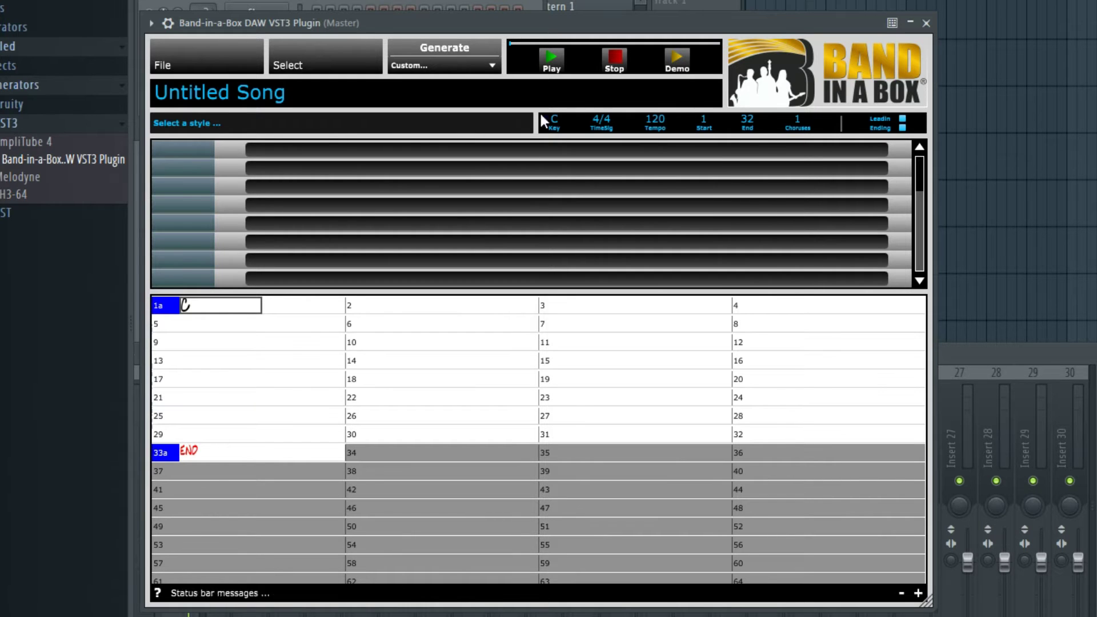
{"action": "left_click", "coordinate": [554, 120]}
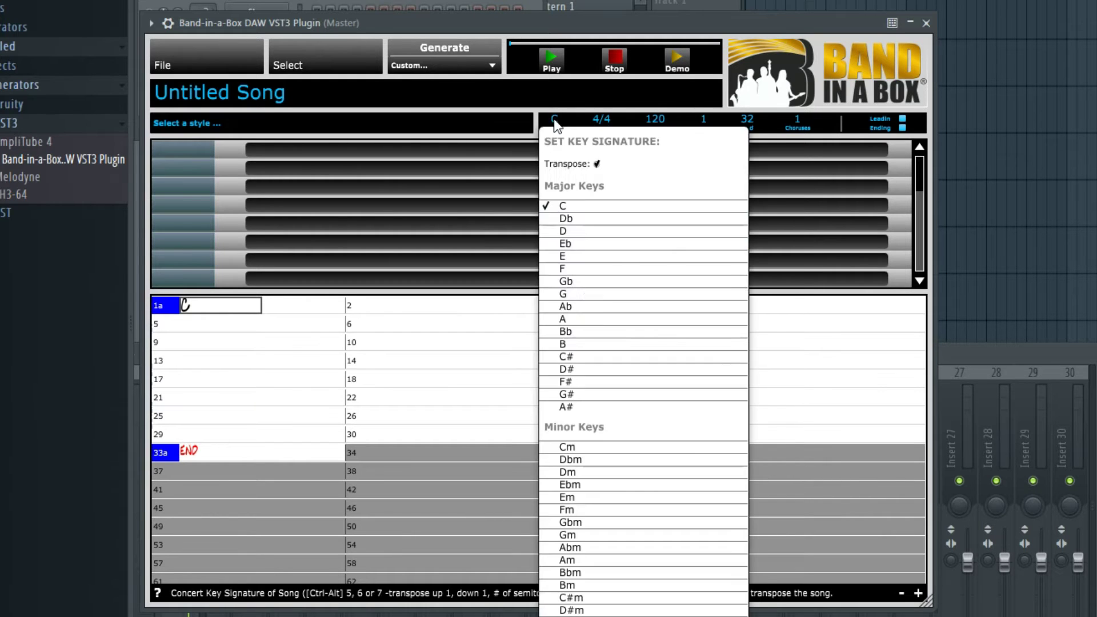
- Choose key F, then enter F7 in bar 1, Ab7sus in bar 5 and Bb7 in bar 7
{"action": "left_click", "coordinate": [588, 268]}
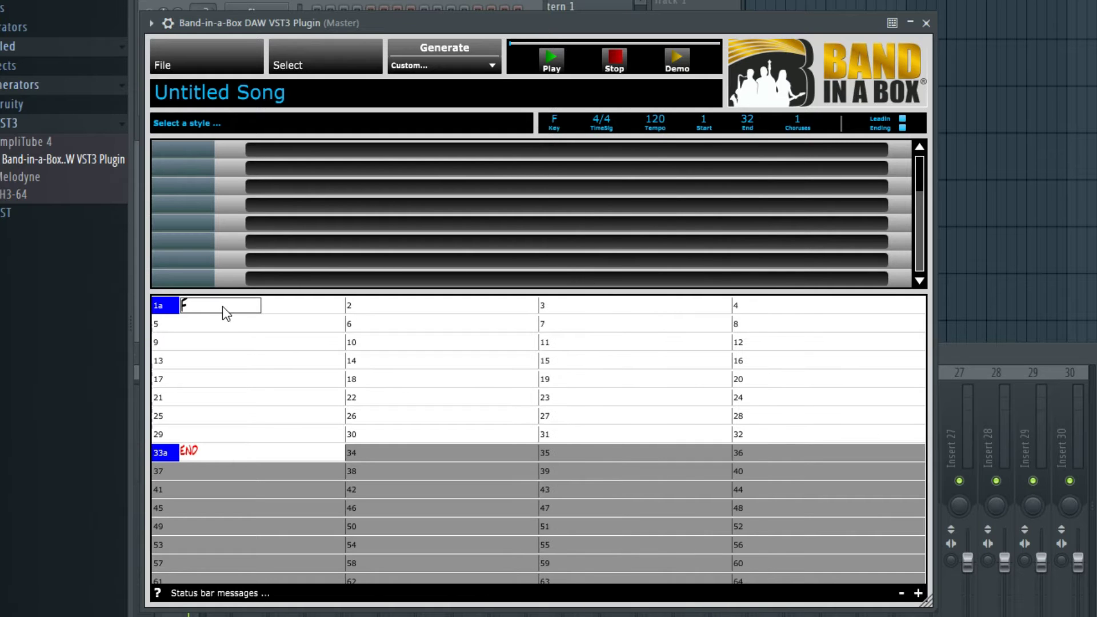
{"action": "key", "text": "Right"}
{"action": "key", "text": "Right"}
{"action": "key", "text": "Right"}
{"action": "key", "text": "Right"}
{"action": "key", "text": "Right"}
{"action": "key", "text": "Right"}
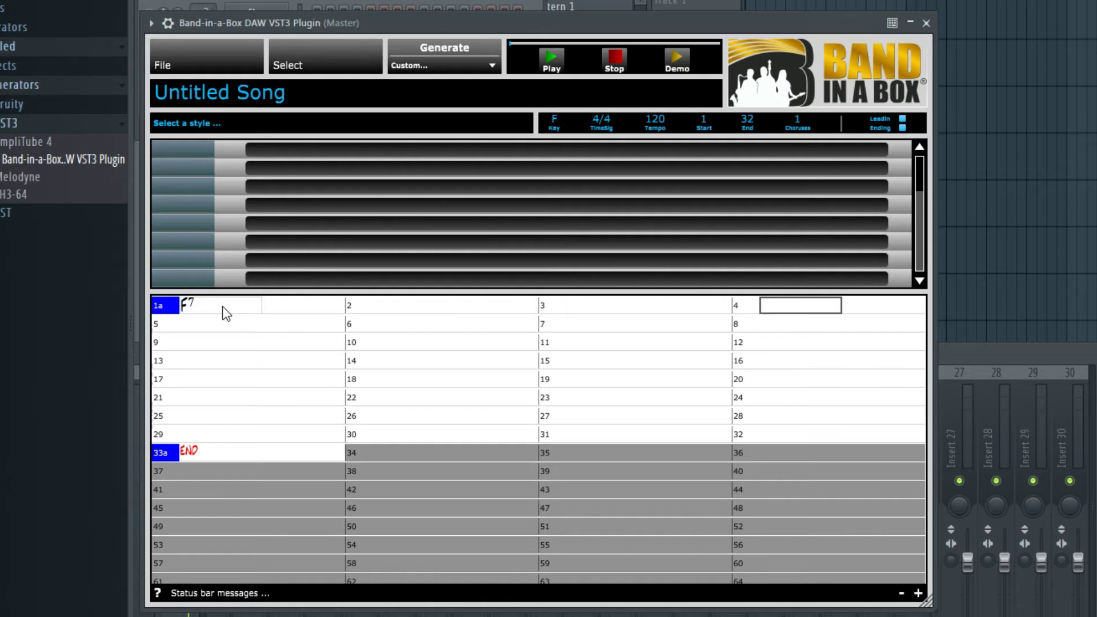
{"action": "key", "text": "Right"}
{"action": "key", "text": "Right"}
{"action": "type", "text": "Ab"}
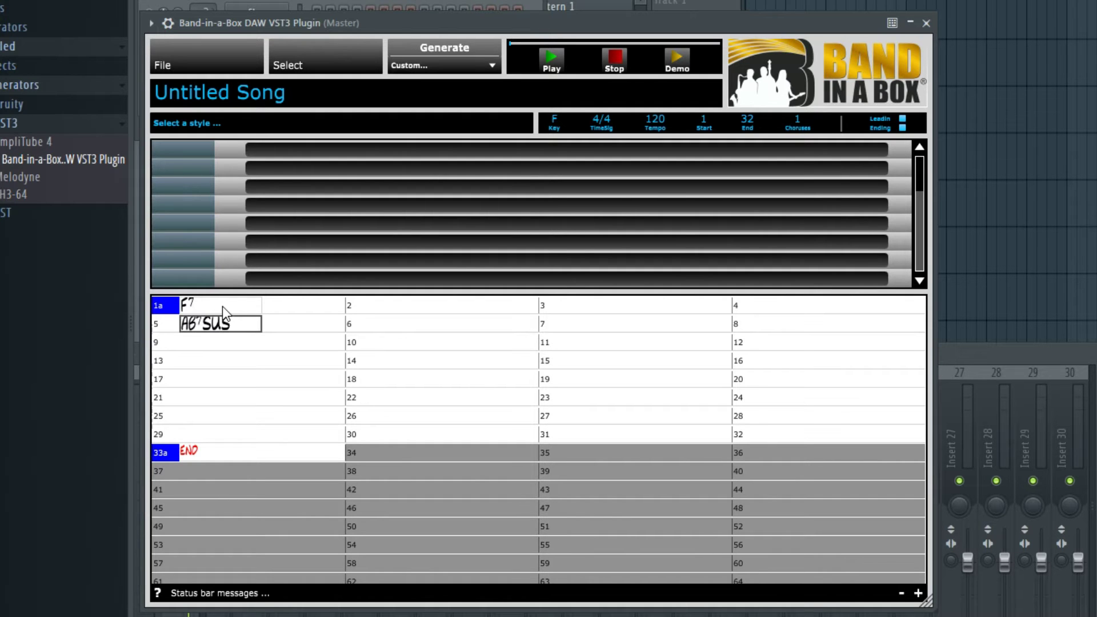
{"action": "type", "text": "7sus"}
{"action": "key", "text": "Return"}
{"action": "key", "text": "Right"}
{"action": "key", "text": "Right"}
{"action": "key", "text": "Right"}
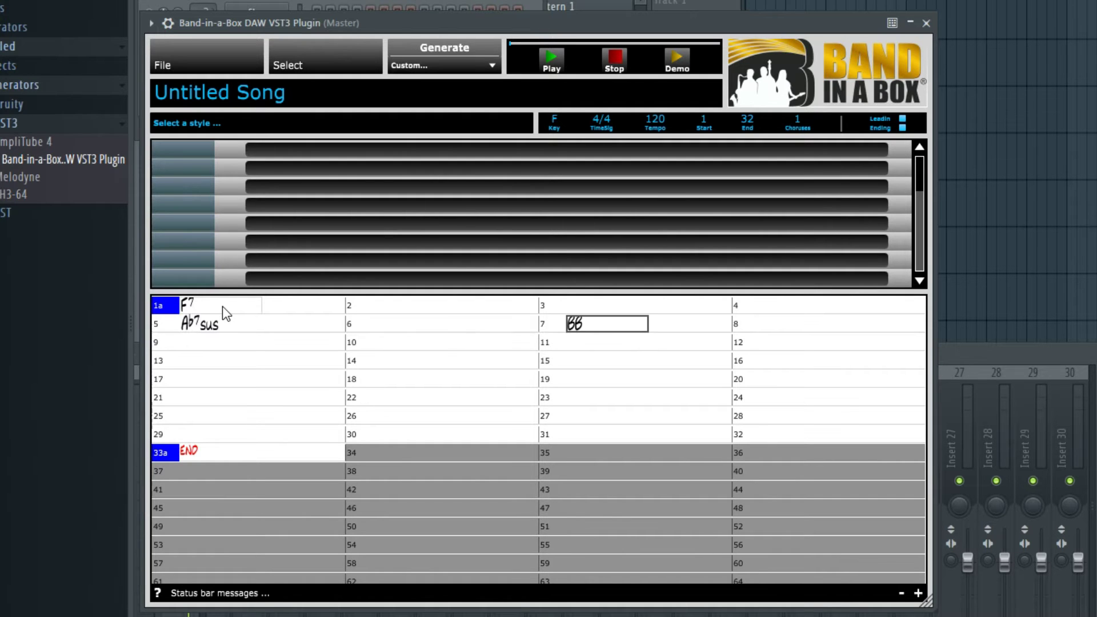
{"action": "key", "text": "Return"}
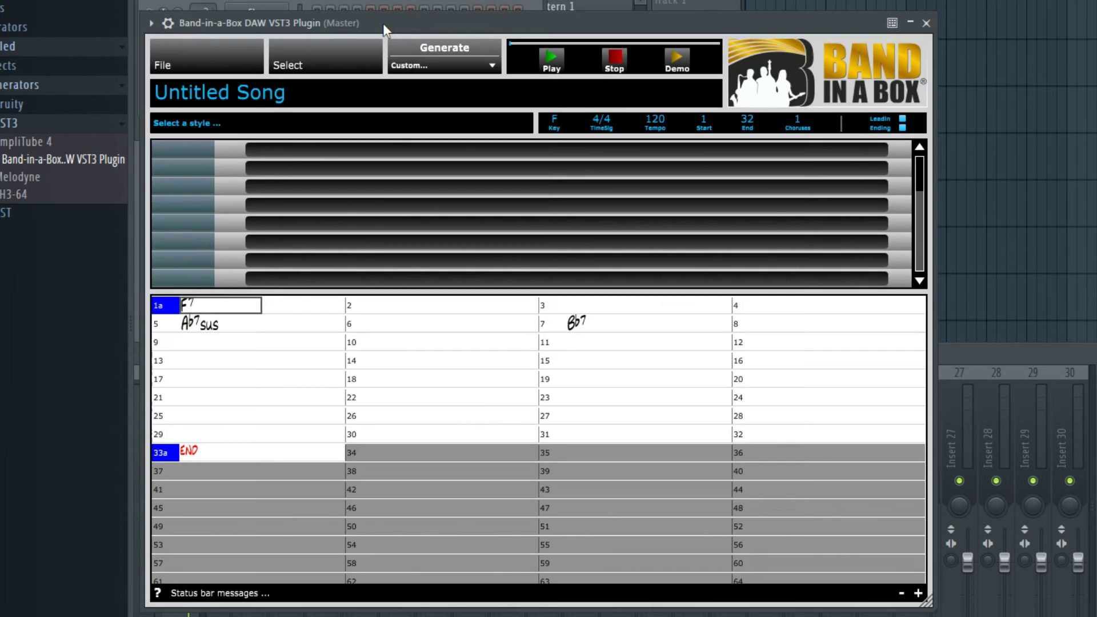
{"action": "left_click", "coordinate": [213, 345]}
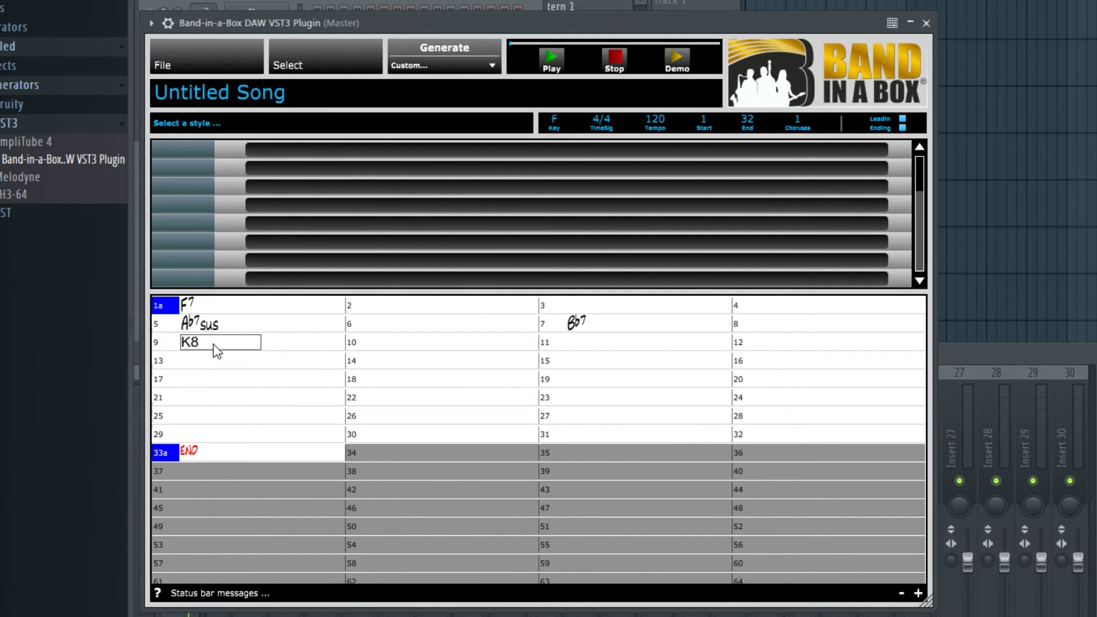
- Copy bars 1–8 into bars 9–16 and mark part starts at bars 9 and 17
{"action": "key", "text": "Return"}
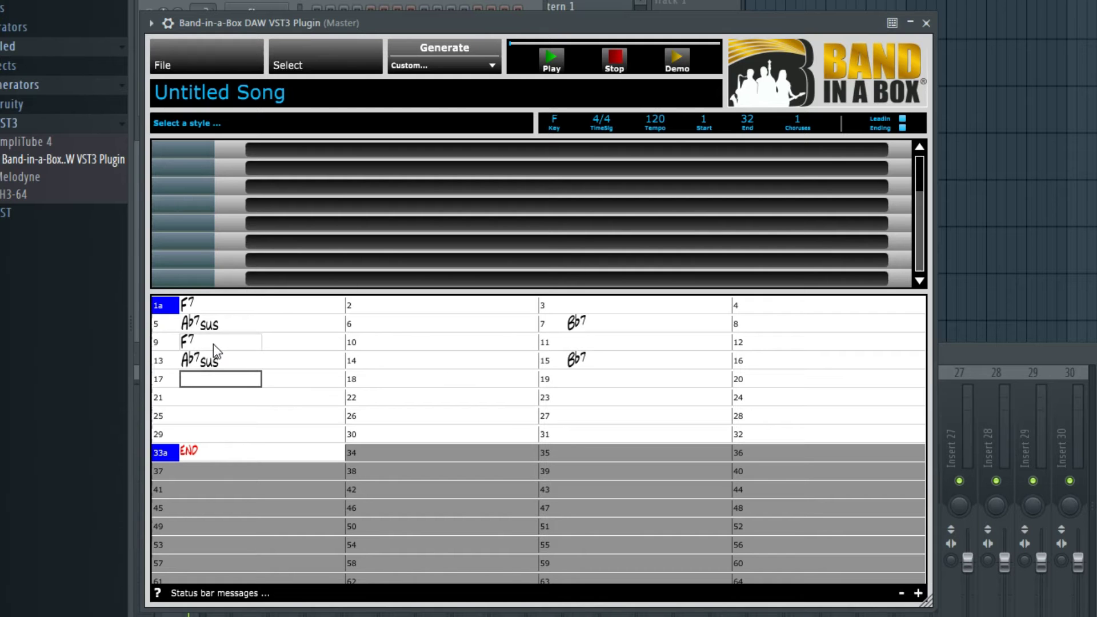
{"action": "left_click", "coordinate": [159, 342]}
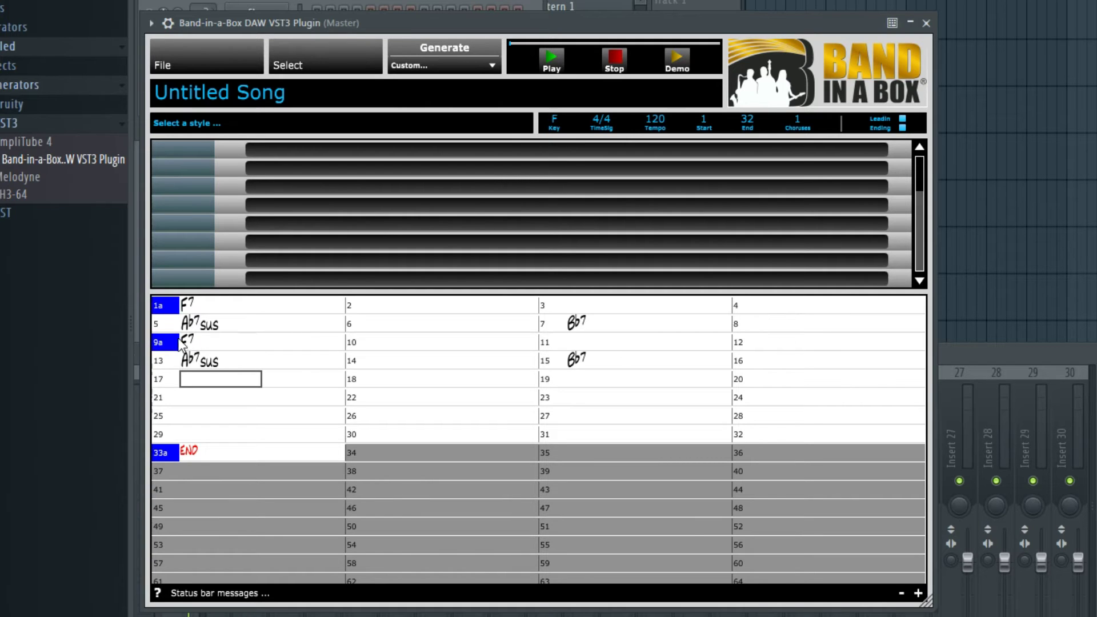
{"action": "left_click", "coordinate": [166, 380]}
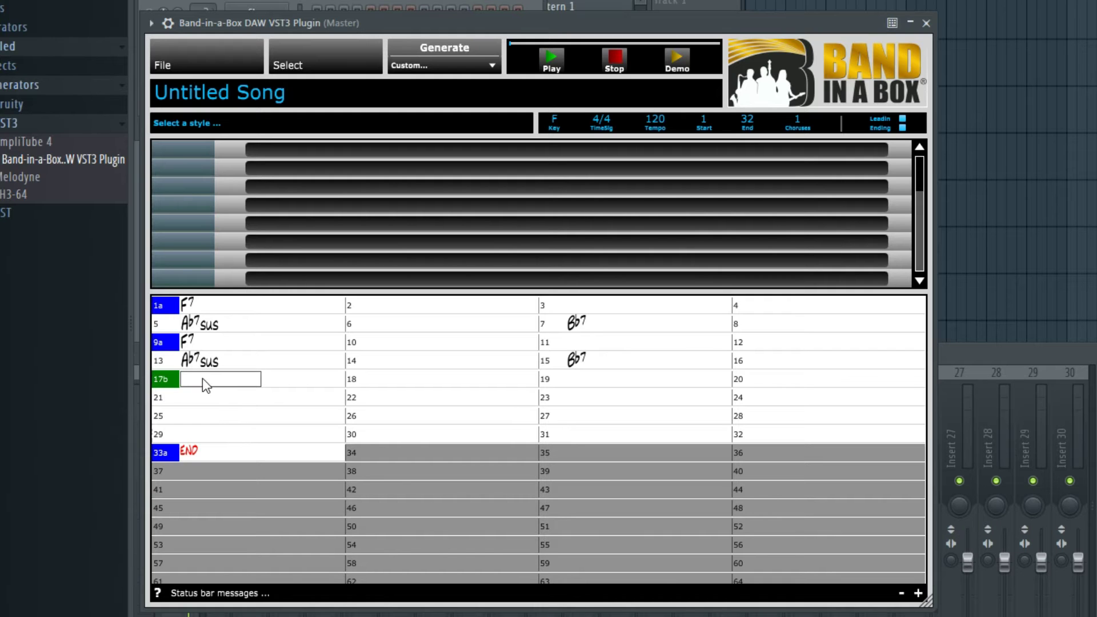
- Enter Gm, Cm, Gm and C7 in bars 17 through 23
{"action": "key", "text": "Return"}
{"action": "key", "text": "Return"}
{"action": "key", "text": "Return"}
{"action": "key", "text": "Return"}
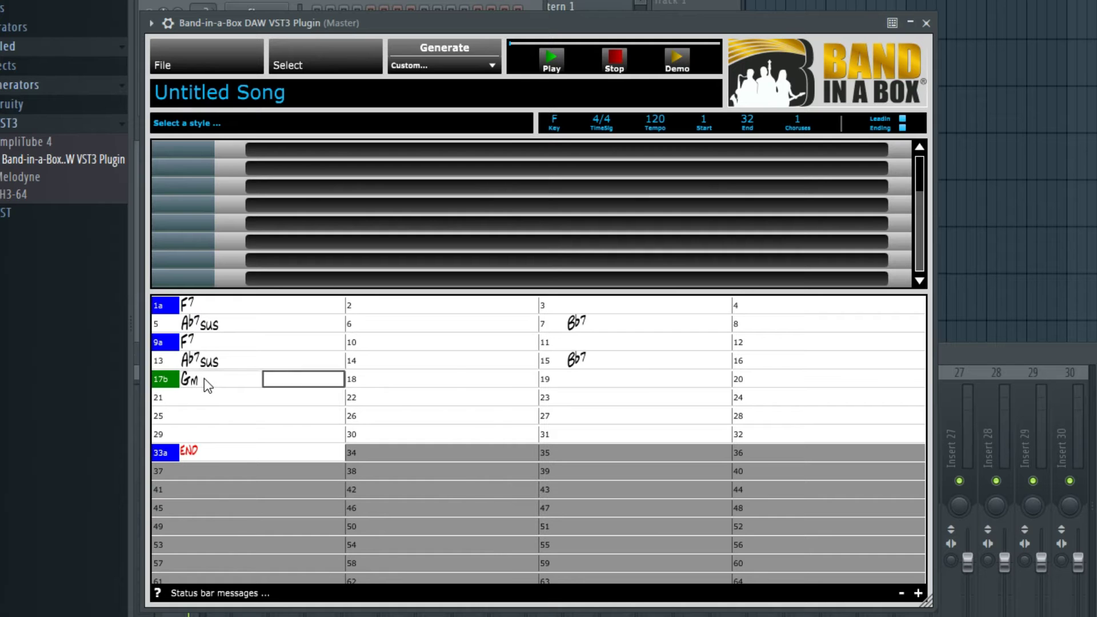
{"action": "type", "text": "CM"}
{"action": "key", "text": "Return"}
{"action": "key", "text": "Return"}
{"action": "key", "text": "Return"}
{"action": "key", "text": "Return"}
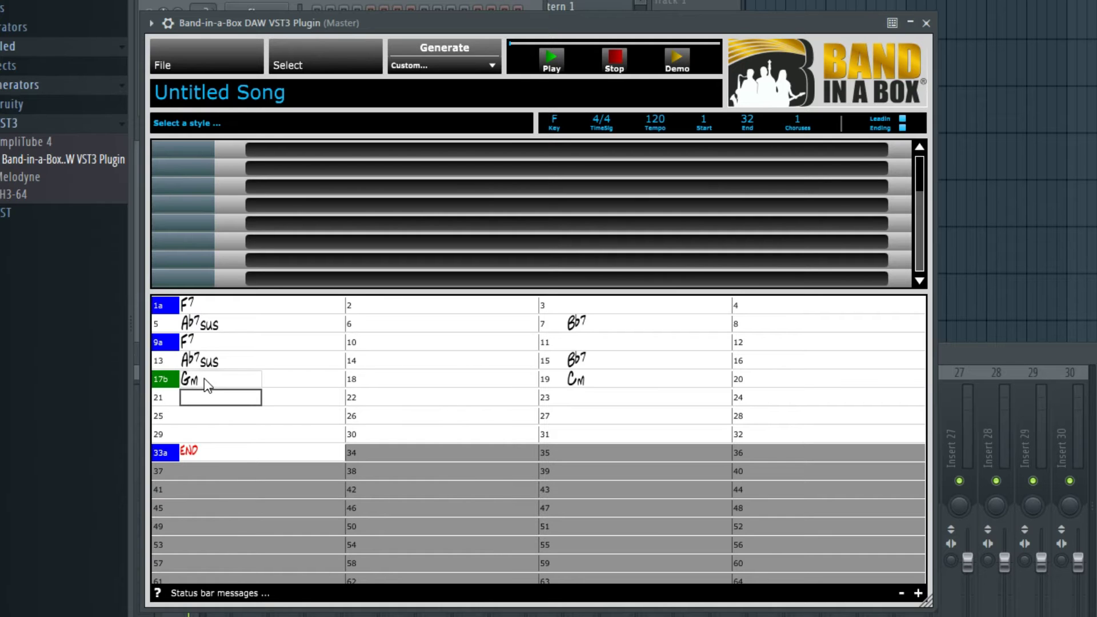
{"action": "type", "text": "GM"}
{"action": "key", "text": "Return"}
{"action": "key", "text": "Return"}
{"action": "key", "text": "Return"}
{"action": "key", "text": "Return"}
{"action": "type", "text": "C7"}
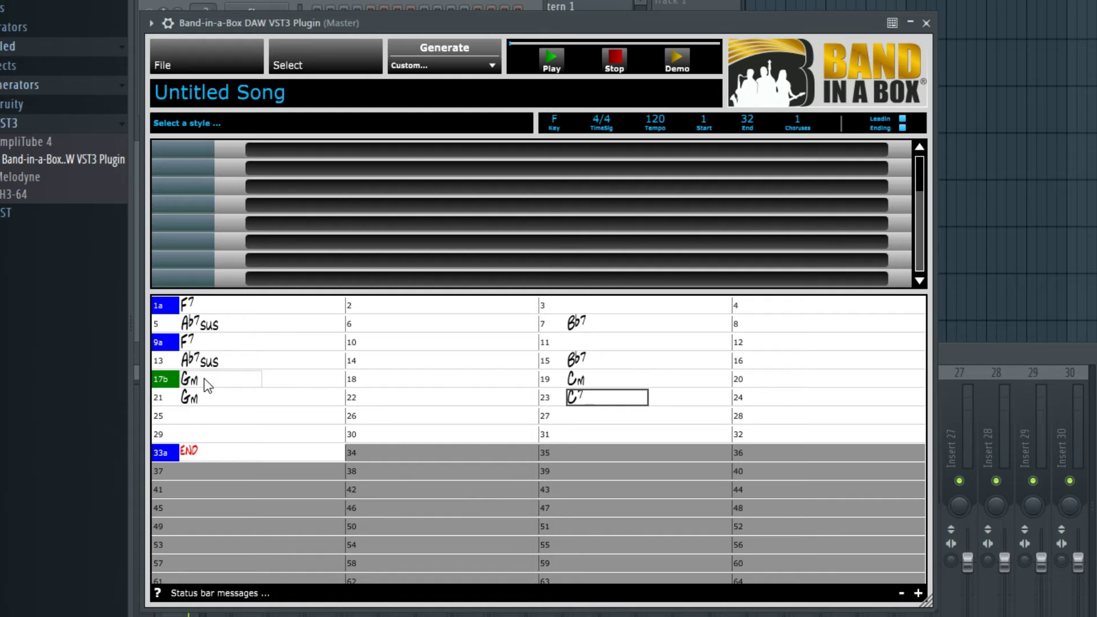
{"action": "key", "text": "Return"}
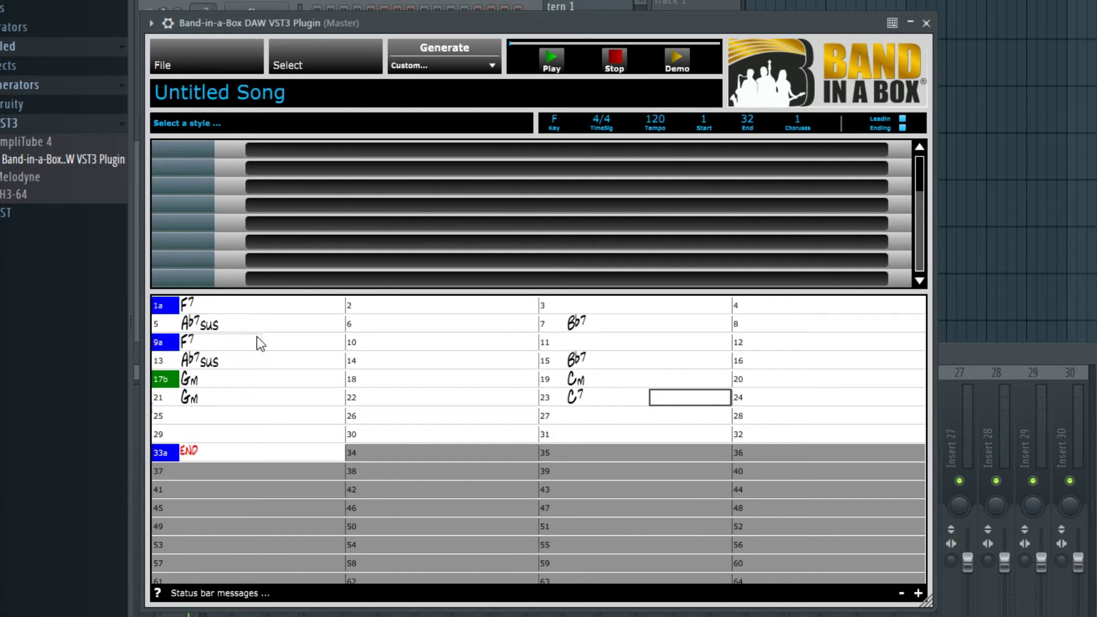
- Set the song's last bar to 24 and enter an F chord in bar 25
{"action": "left_click", "coordinate": [749, 117]}
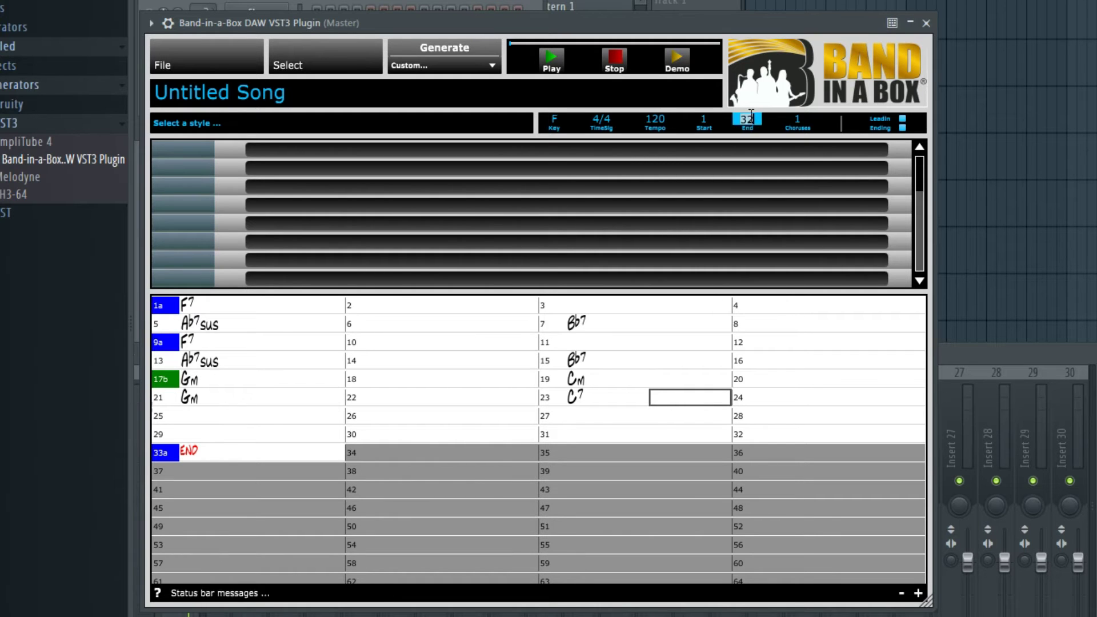
{"action": "type", "text": "24"}
{"action": "key", "text": "Return"}
{"action": "left_click", "coordinate": [209, 417]}
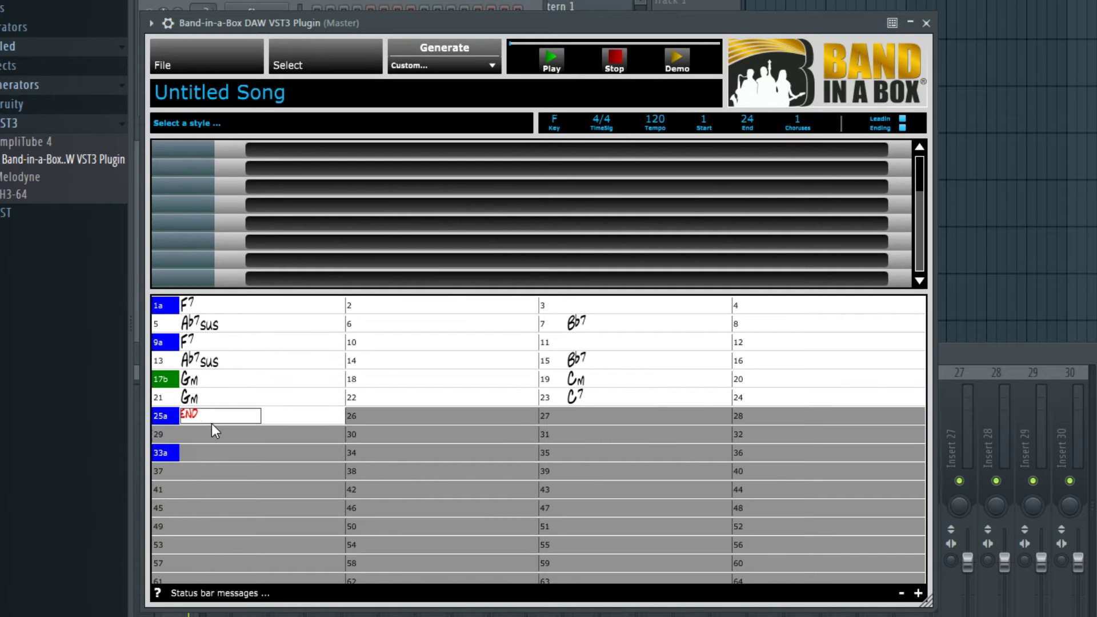
{"action": "type", "text": "F"}
{"action": "key", "text": "Return"}
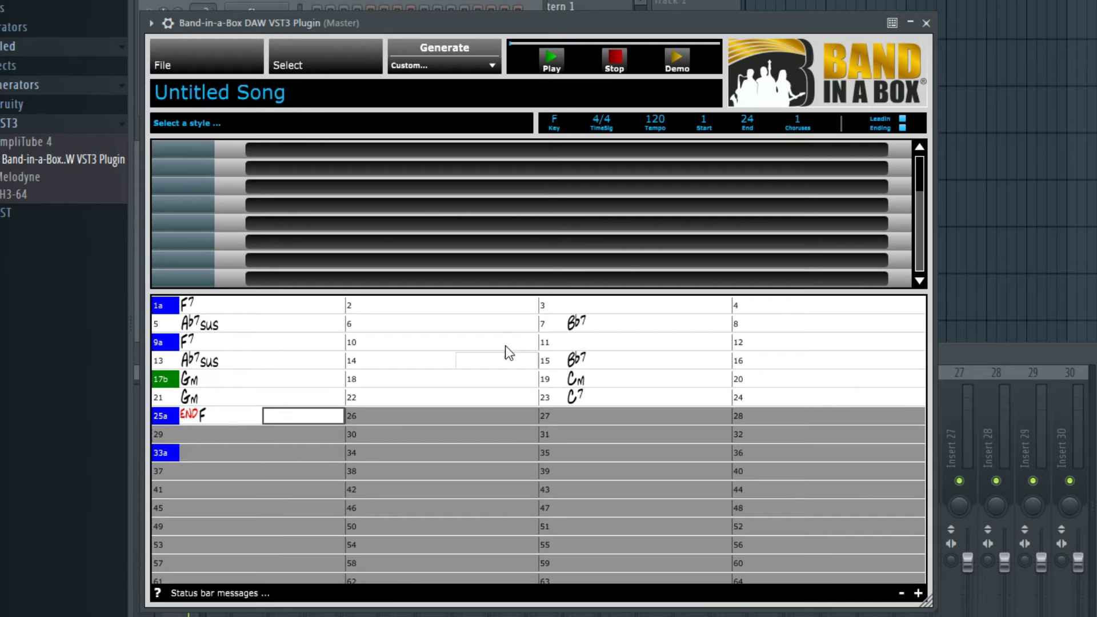
- Set the number of choruses to 6
{"action": "left_click", "coordinate": [797, 122]}
{"action": "type", "text": "6"}
{"action": "key", "text": "Return"}
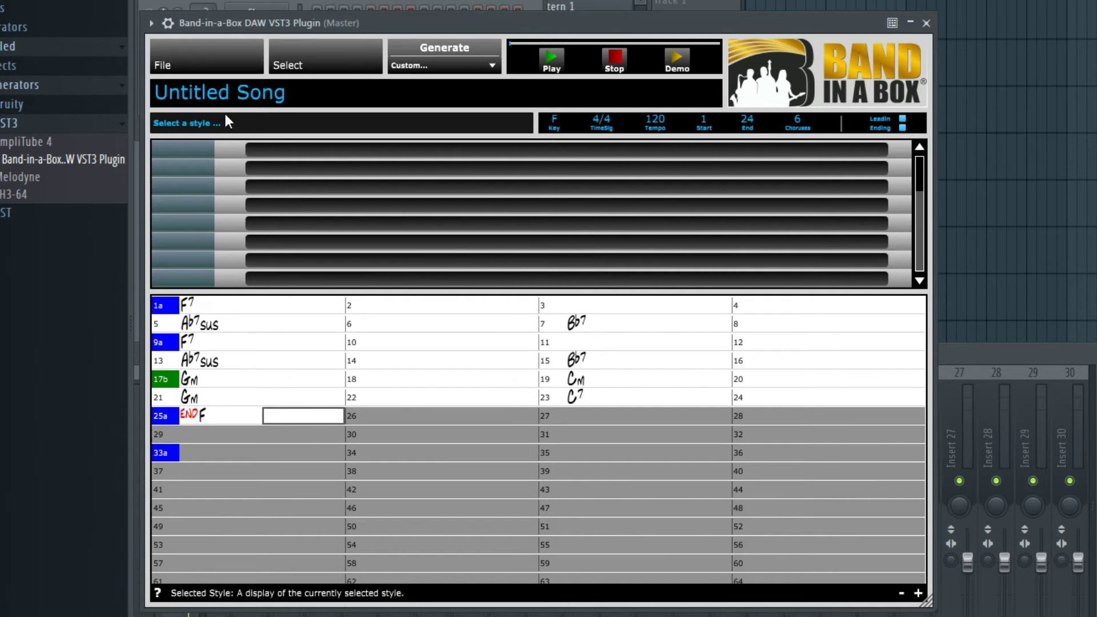
- Open the StylePicker and filter the style list to EVERYTHING JAZZ
{"action": "left_click", "coordinate": [294, 62]}
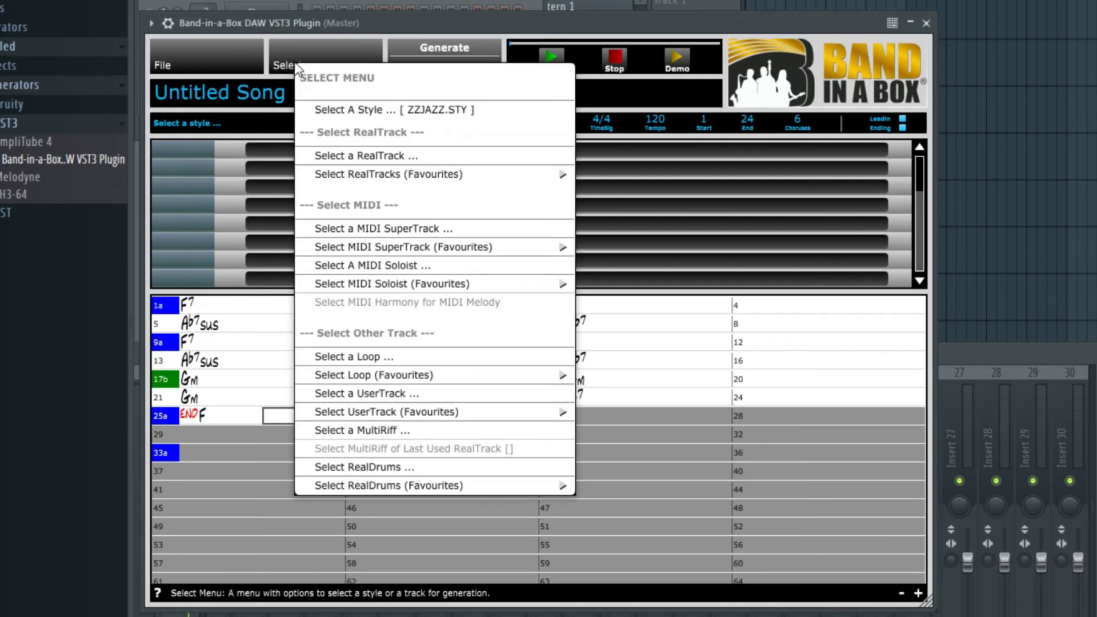
{"action": "left_click", "coordinate": [434, 107]}
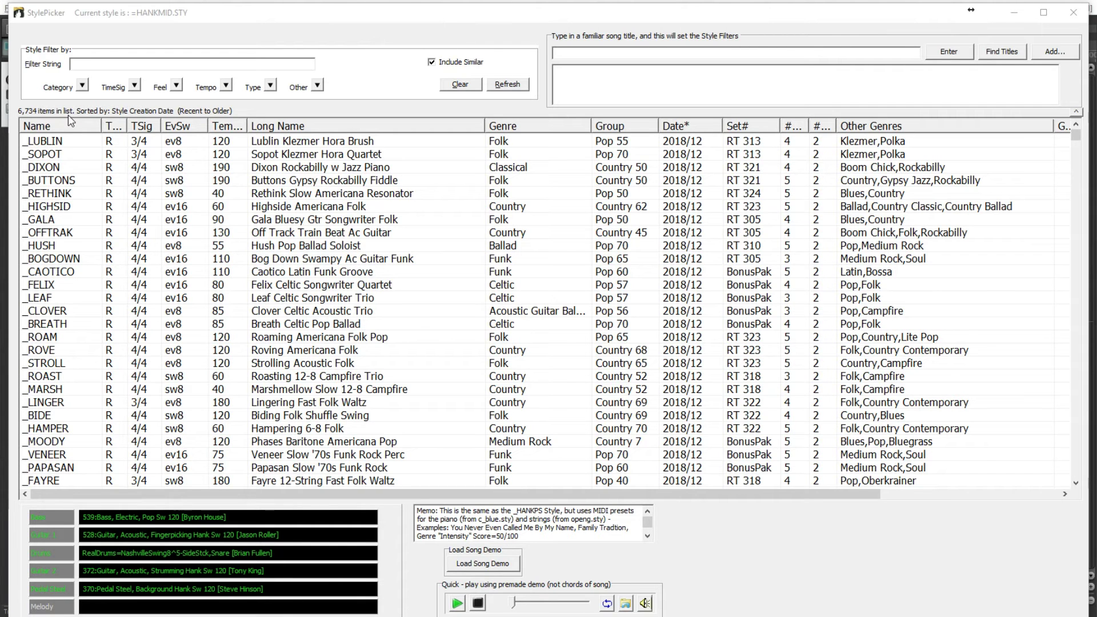
{"action": "left_click", "coordinate": [83, 86]}
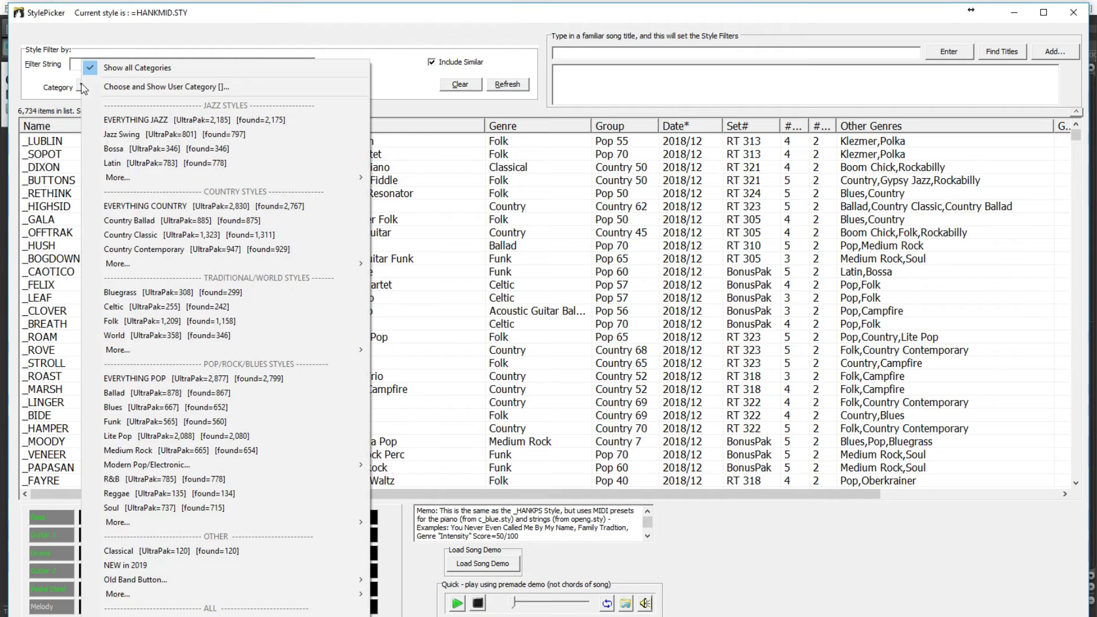
{"action": "left_click", "coordinate": [140, 120]}
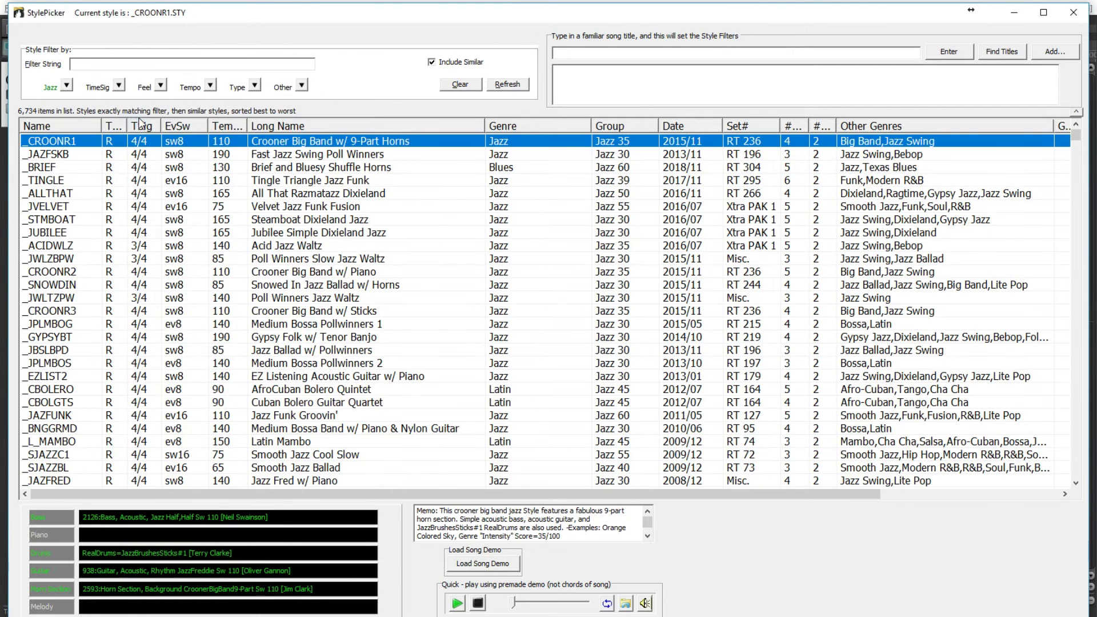
- Audition Crooner Big Band, Poll Winners Jazz Waltz, AfroCuban Bolero Quintet and Medium Bossa Pollwinners 2
{"action": "double_click", "coordinate": [288, 148]}
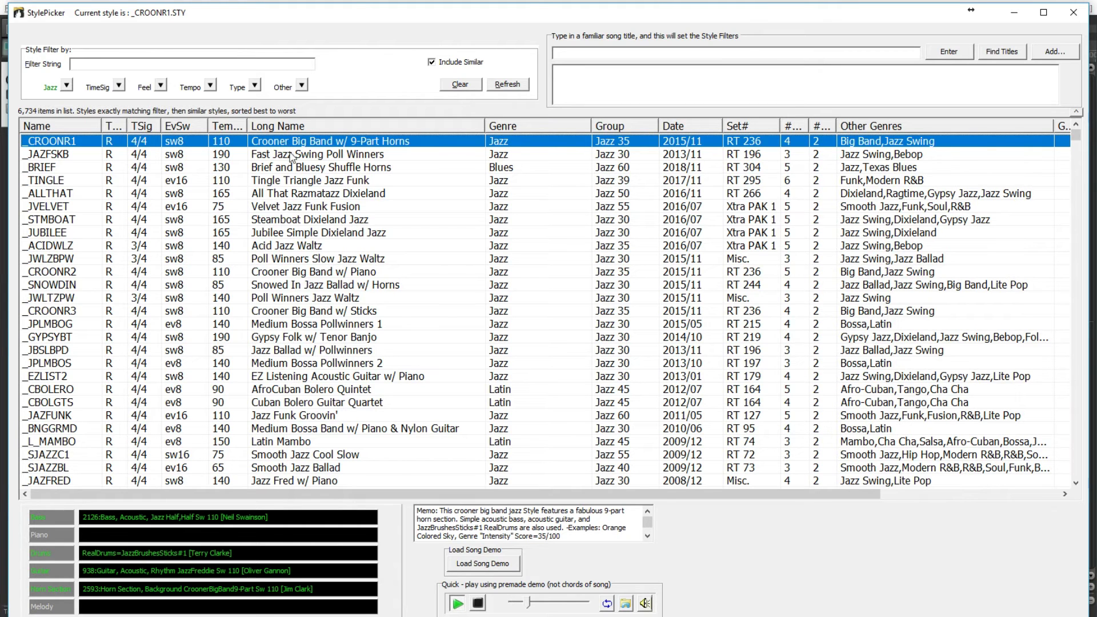
{"action": "double_click", "coordinate": [288, 300]}
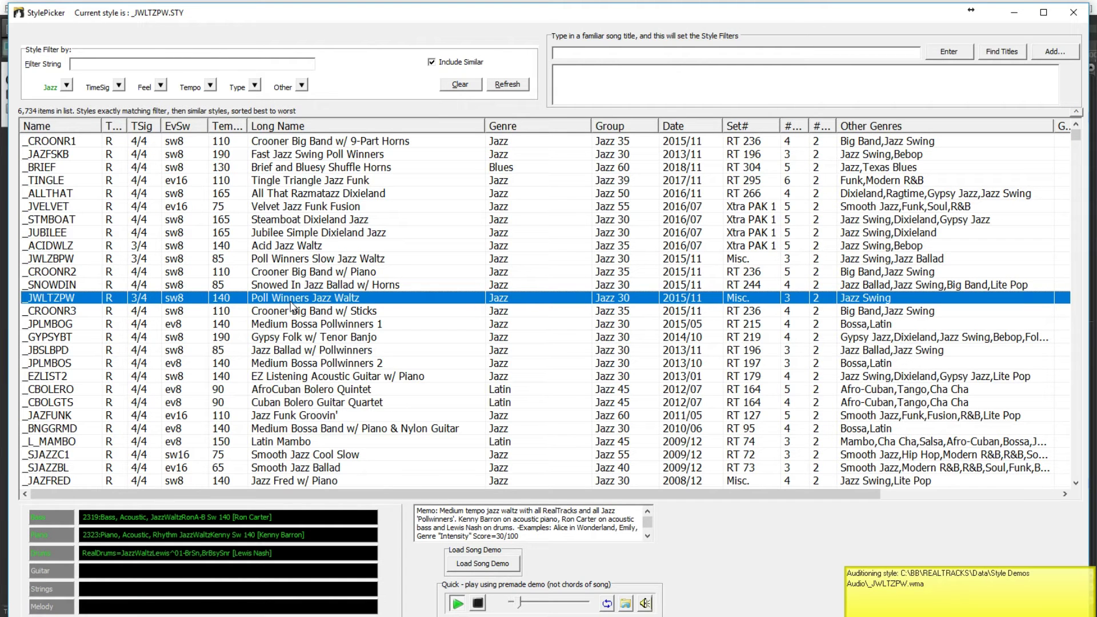
{"action": "left_click", "coordinate": [298, 391]}
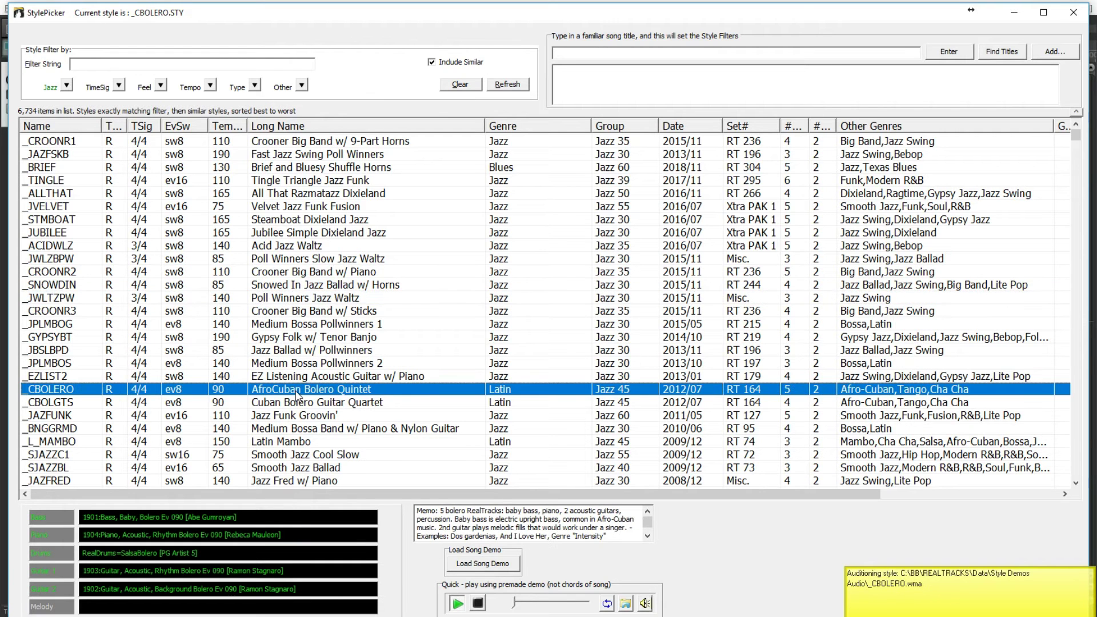
{"action": "left_click", "coordinate": [329, 365]}
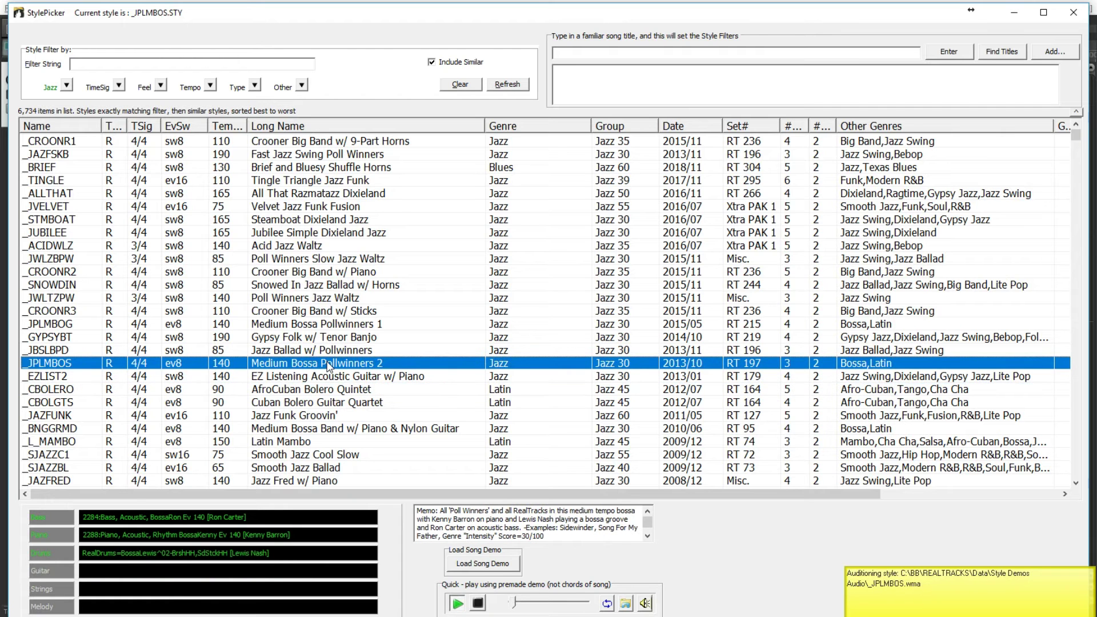
{"action": "left_click", "coordinate": [67, 86]}
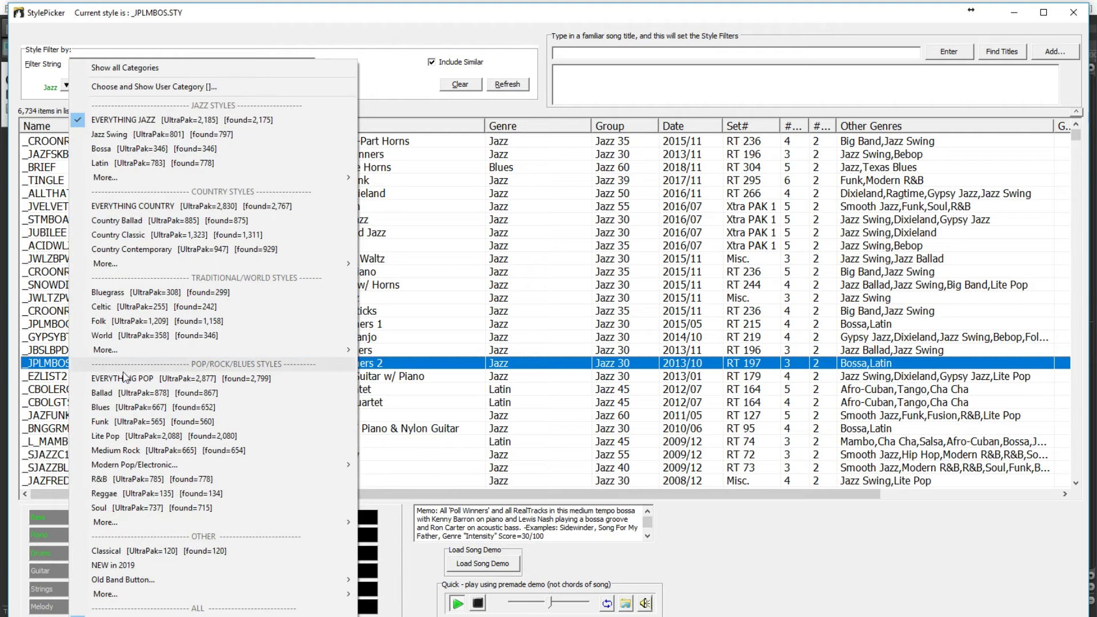
- Filter to Medium Rock and audition LA Hard Rock, Grotto 12-string, 12-String Rock Waltz and Texas Rock Even
{"action": "left_click", "coordinate": [149, 449]}
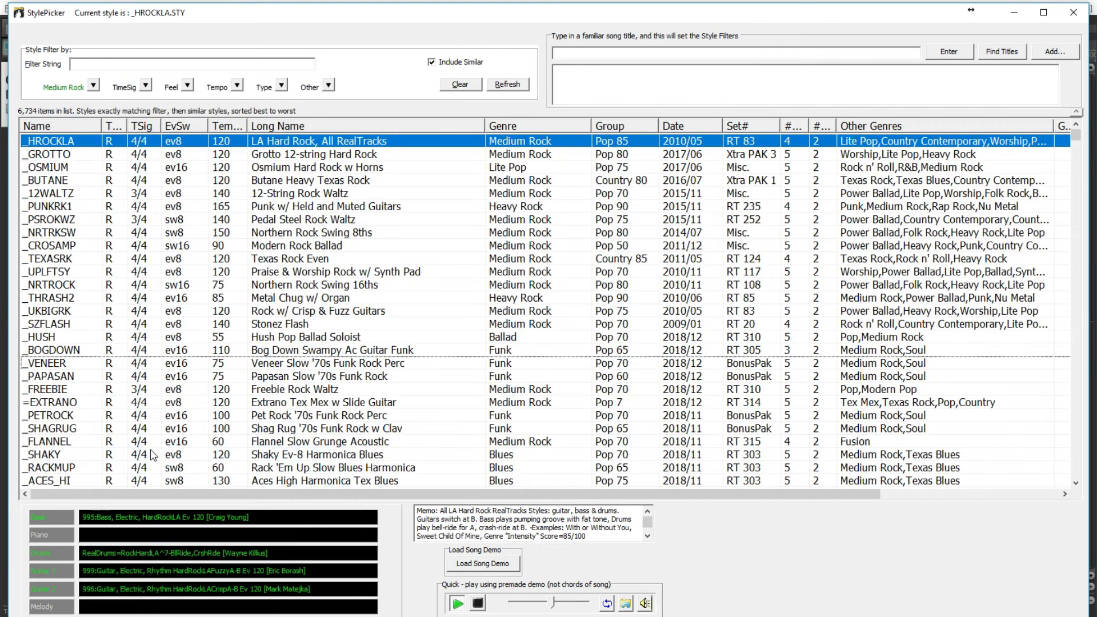
{"action": "double_click", "coordinate": [280, 146]}
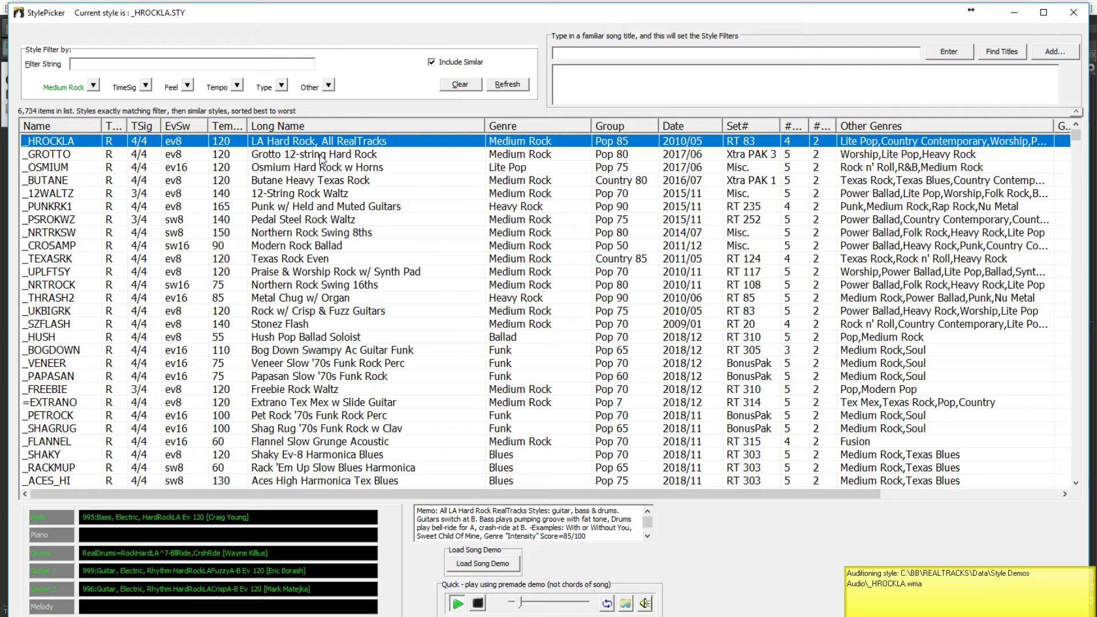
{"action": "left_click", "coordinate": [321, 156]}
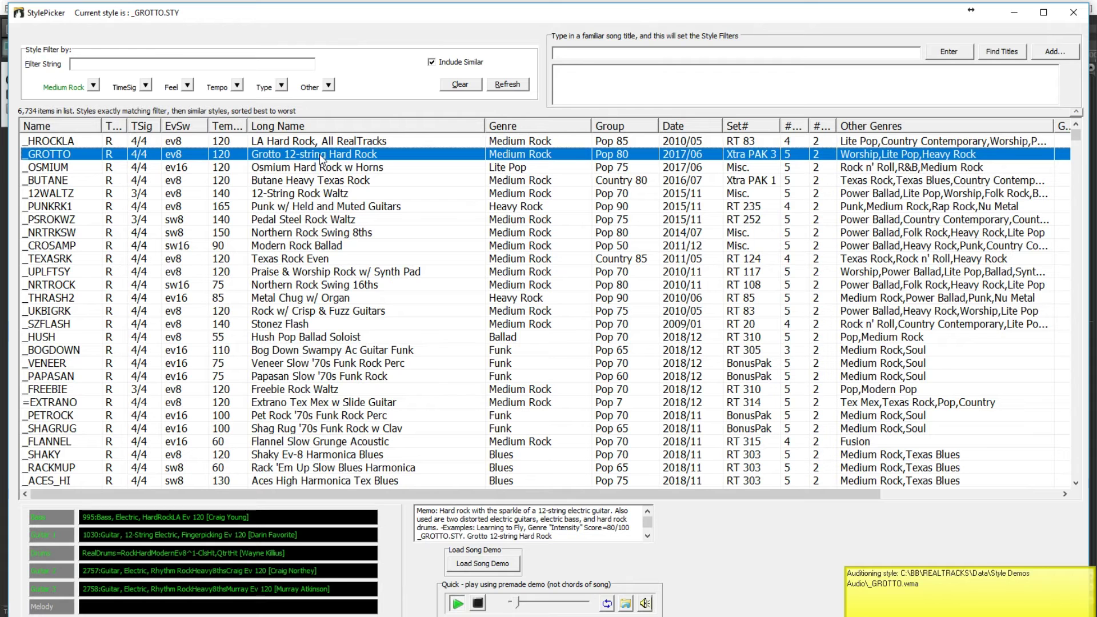
{"action": "left_click", "coordinate": [316, 194]}
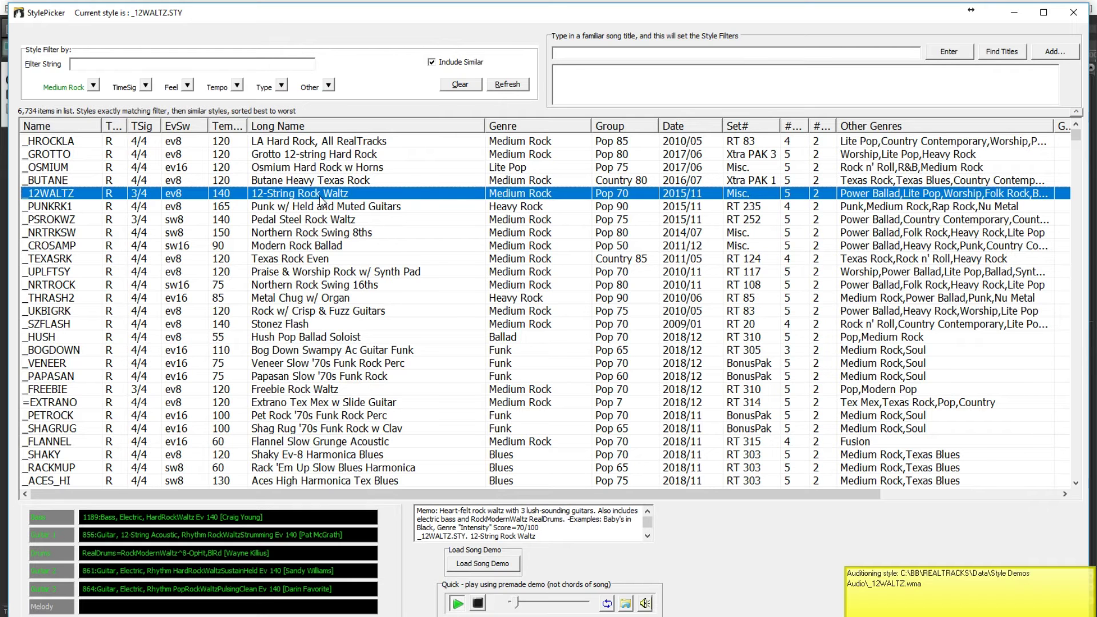
{"action": "left_click", "coordinate": [300, 260]}
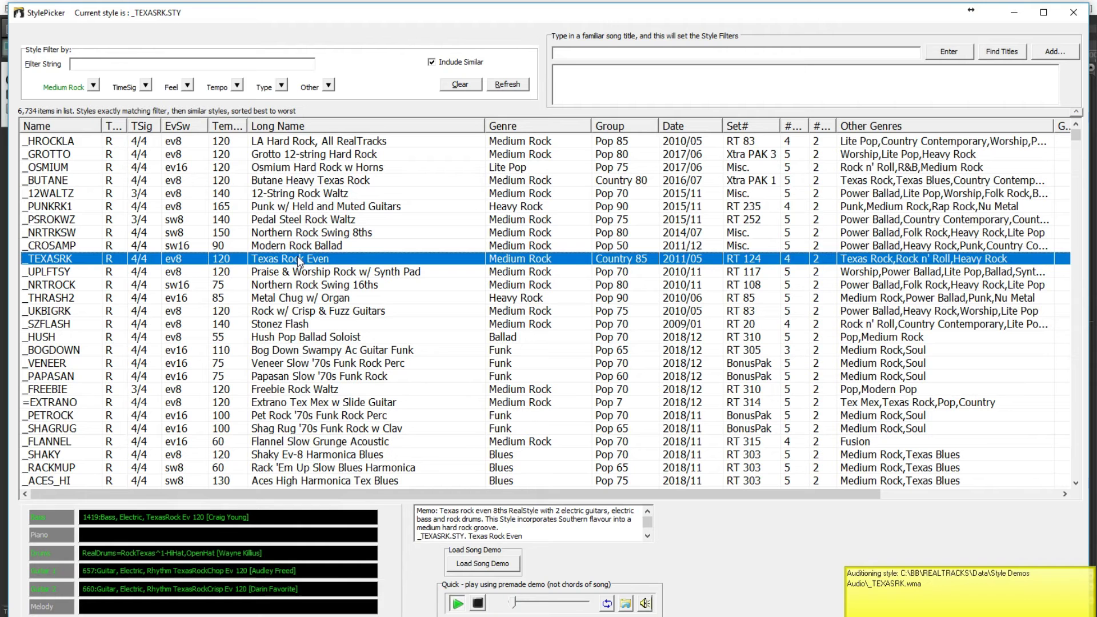
{"action": "left_click", "coordinate": [93, 87]}
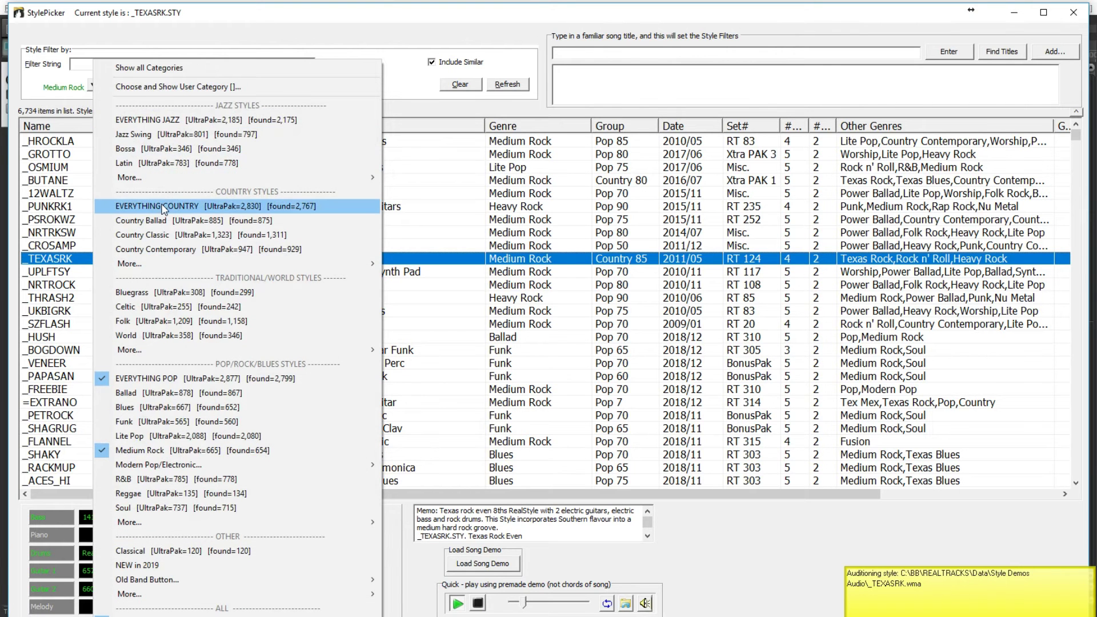
- Show Country styles and audition Chicken Pickin, Fingerstyle Duo, Americana, Folk Crossover and Country Ballad w/ Baritone Guitar
{"action": "left_click", "coordinate": [162, 207]}
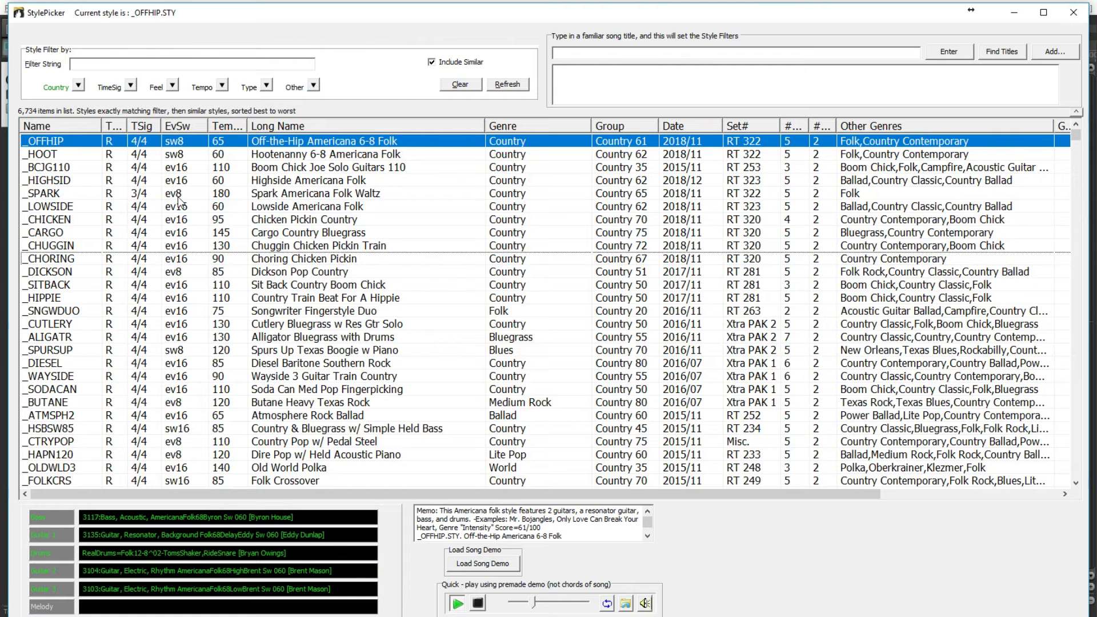
{"action": "left_click", "coordinate": [278, 223]}
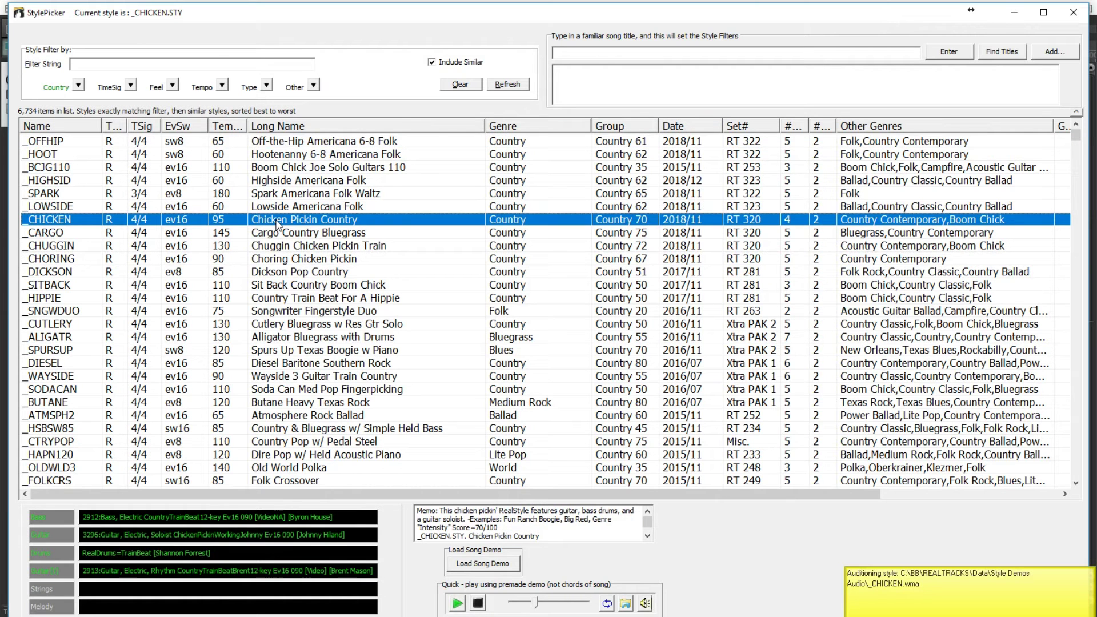
{"action": "left_click", "coordinate": [327, 313]}
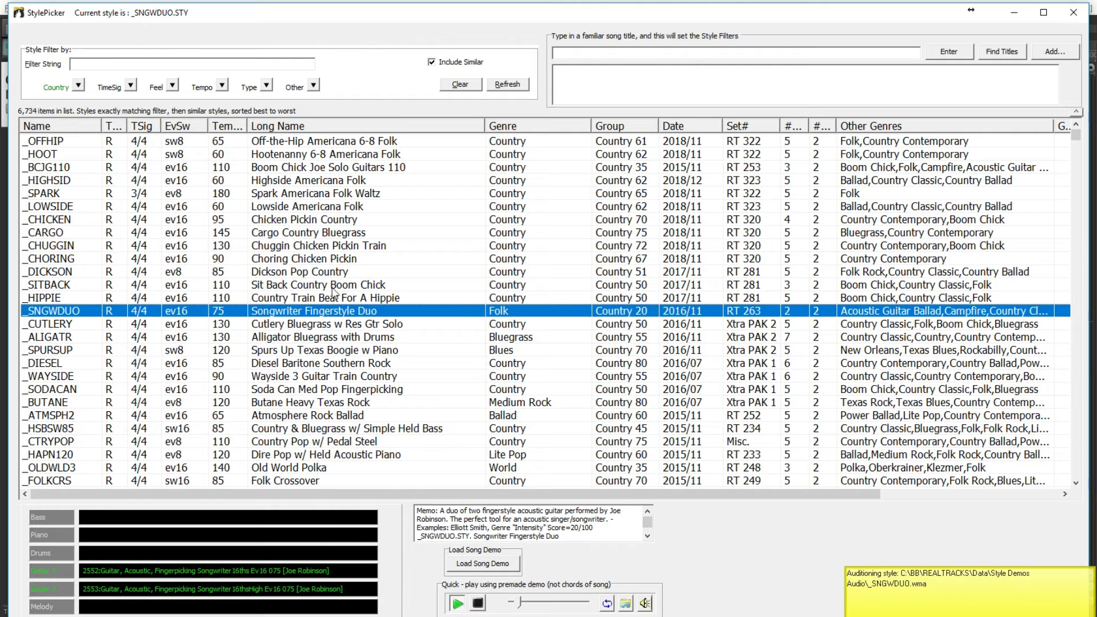
{"action": "left_click", "coordinate": [355, 211]}
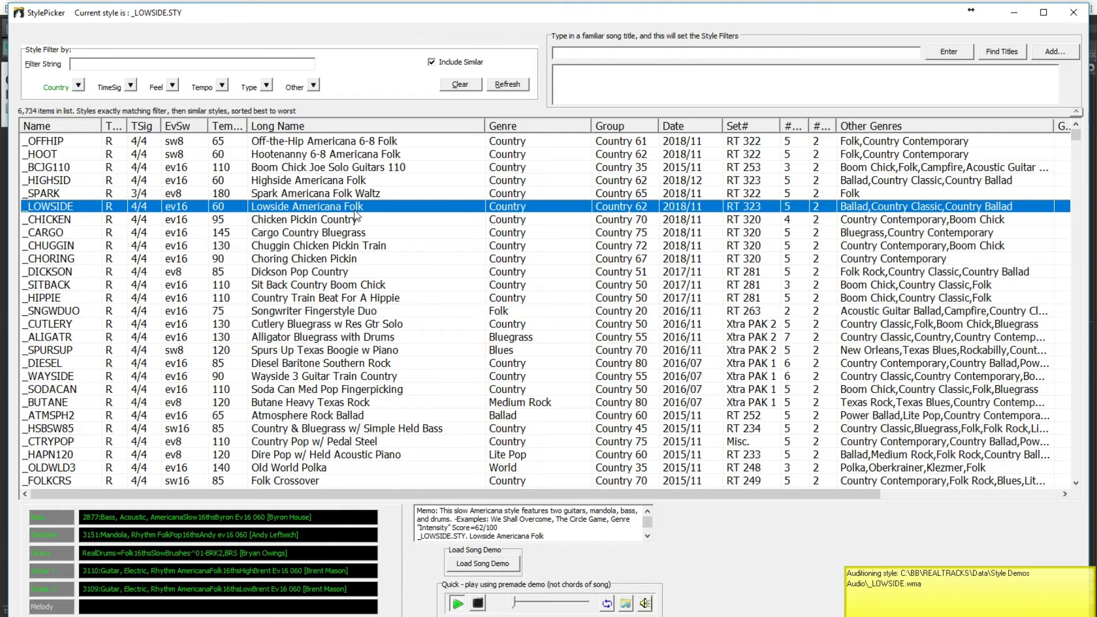
{"action": "left_click", "coordinate": [287, 482]}
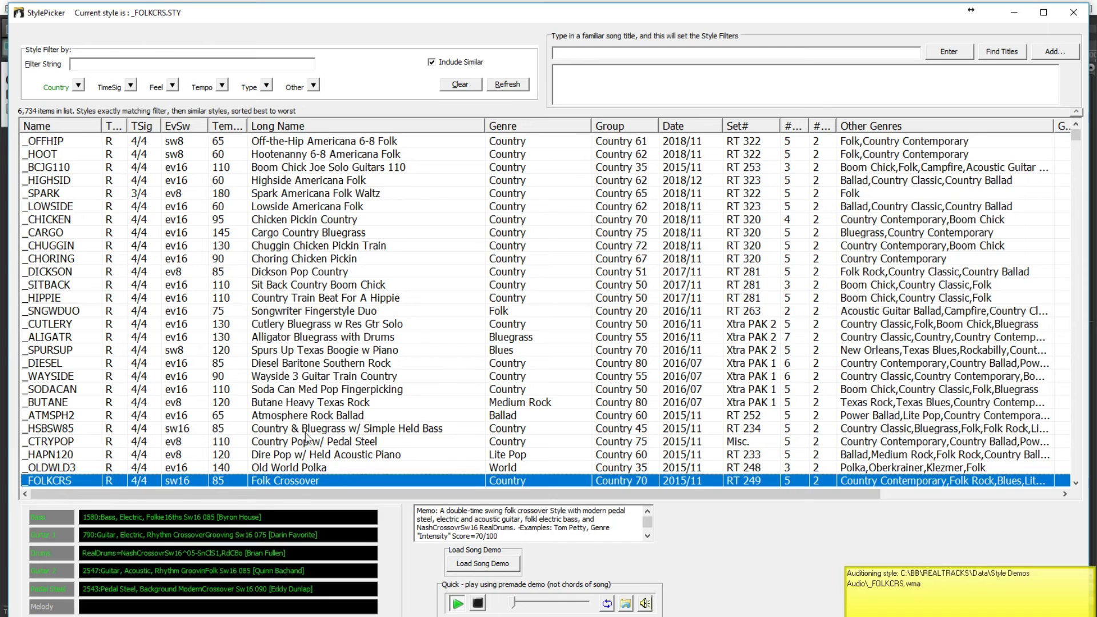
{"action": "scroll", "coordinate": [318, 424], "scroll_direction": "down", "scroll_amount": 6}
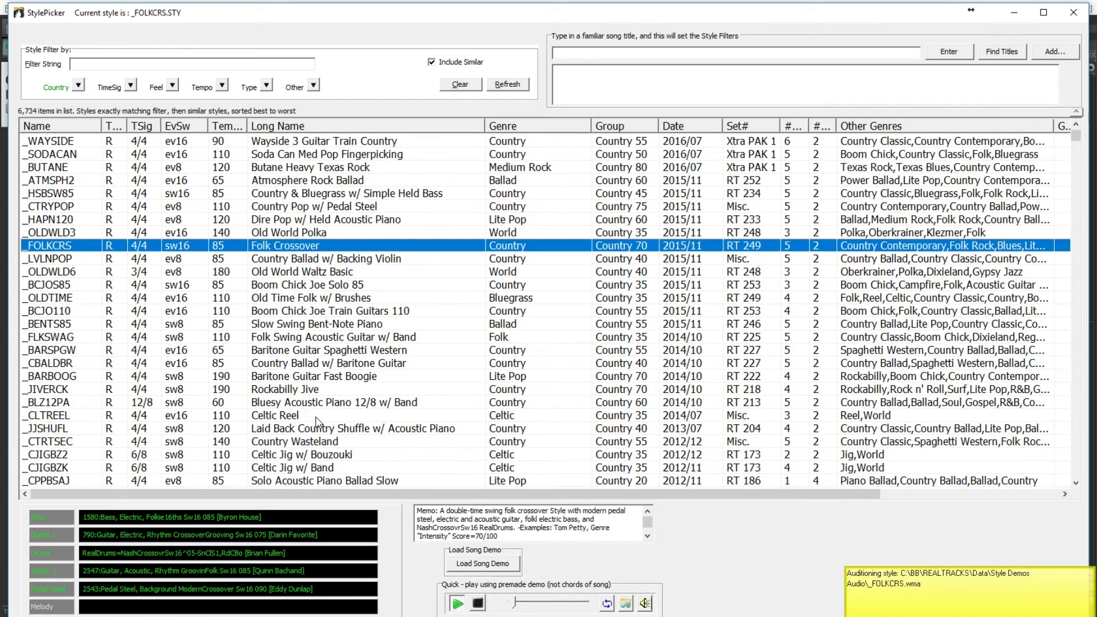
{"action": "left_click", "coordinate": [315, 365]}
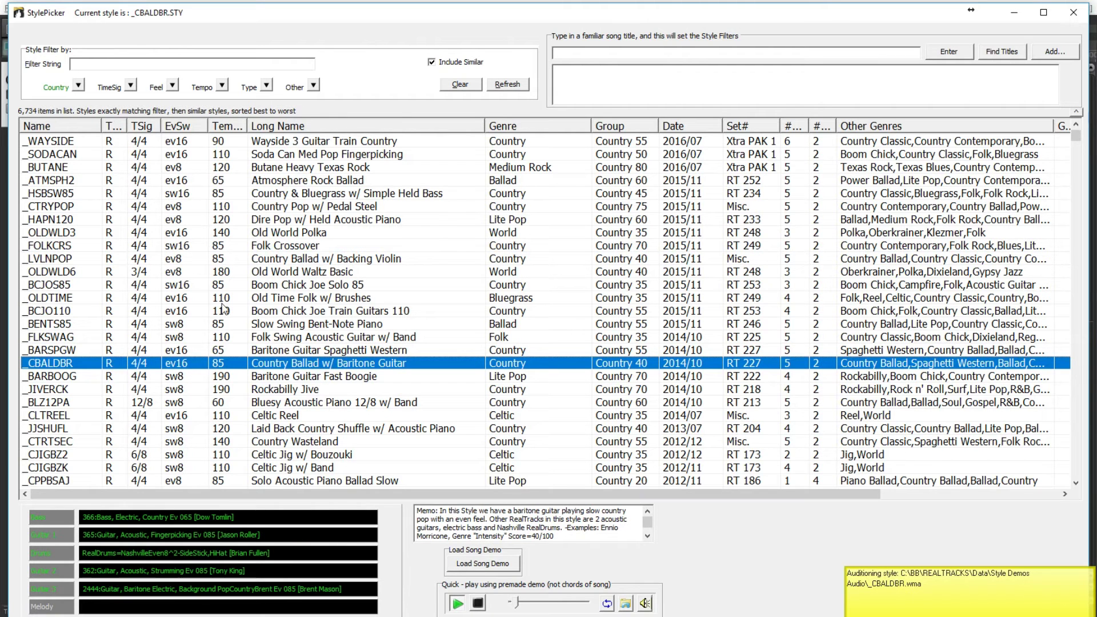
- Filter to Funk styles, audition San Francisco Funk and Modern Slap Funk, then choose Lash Out Modern Funk Quartet
{"action": "left_click", "coordinate": [79, 86]}
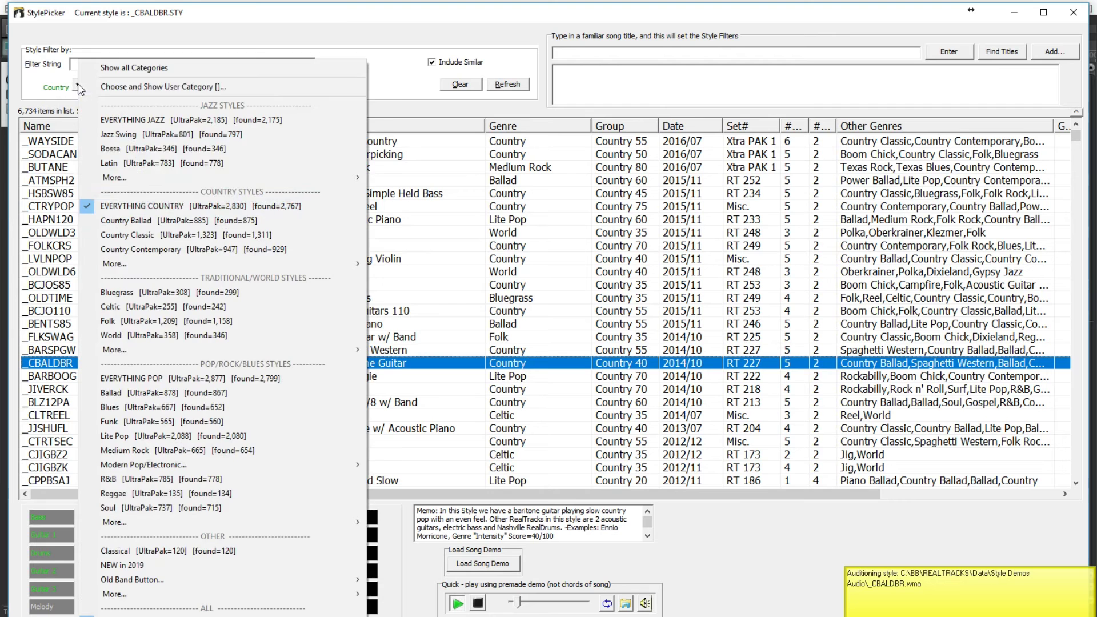
{"action": "left_click", "coordinate": [146, 421]}
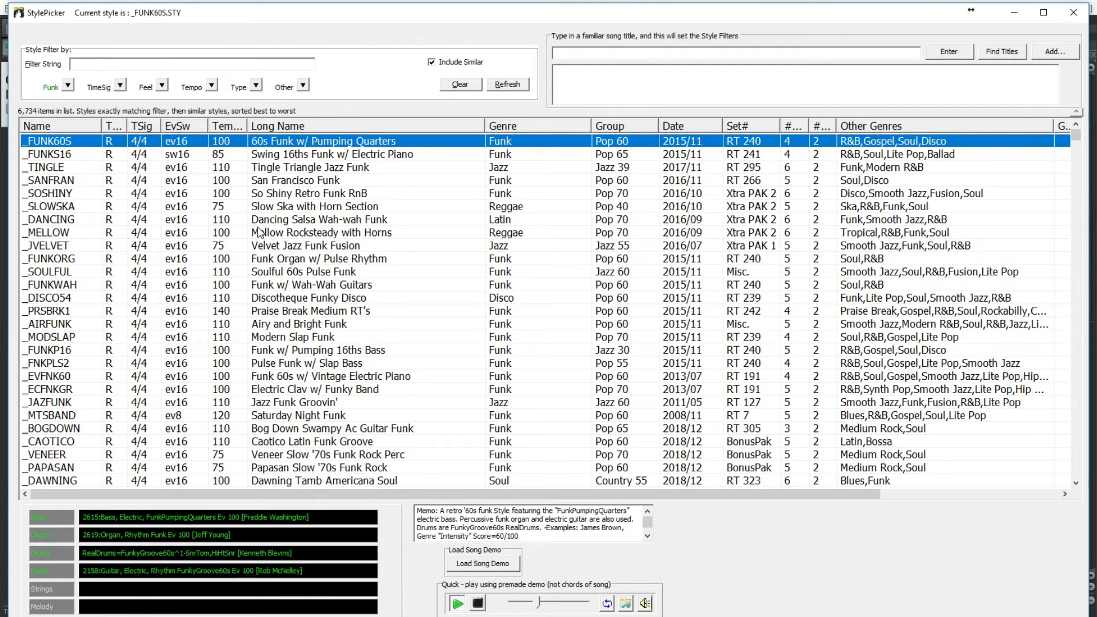
{"action": "left_click", "coordinate": [301, 183]}
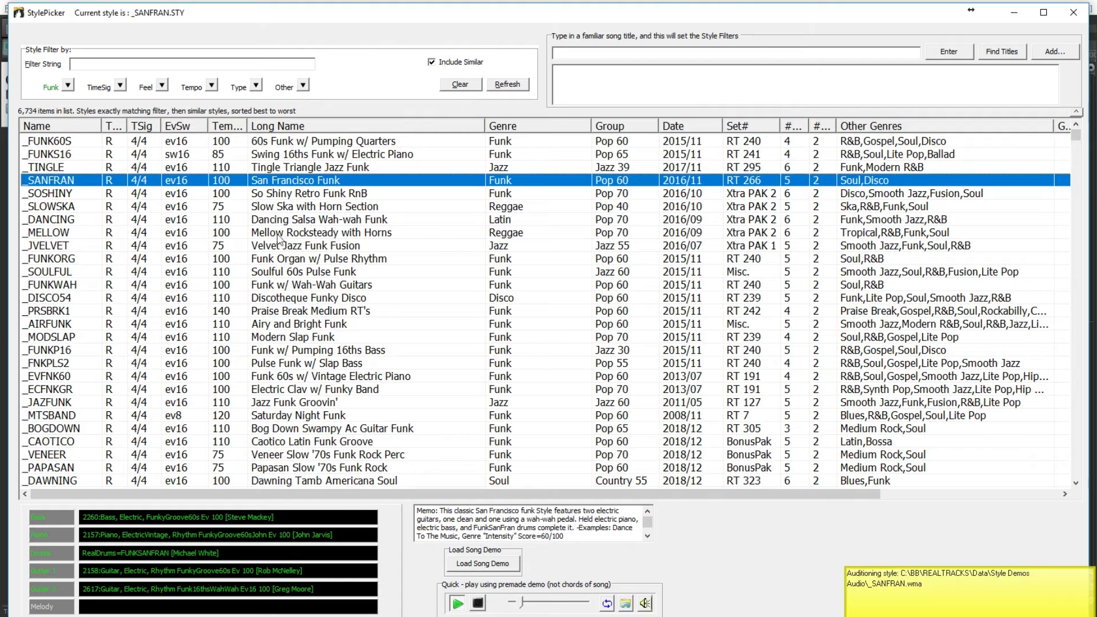
{"action": "left_click", "coordinate": [271, 342]}
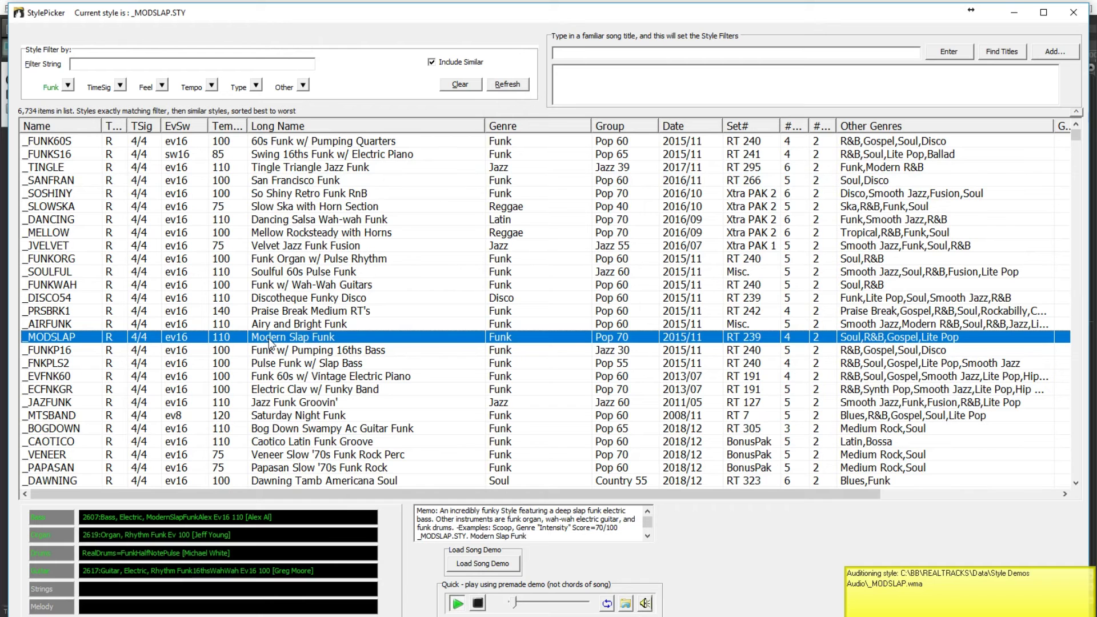
{"action": "scroll", "coordinate": [270, 342], "scroll_direction": "down", "scroll_amount": 3}
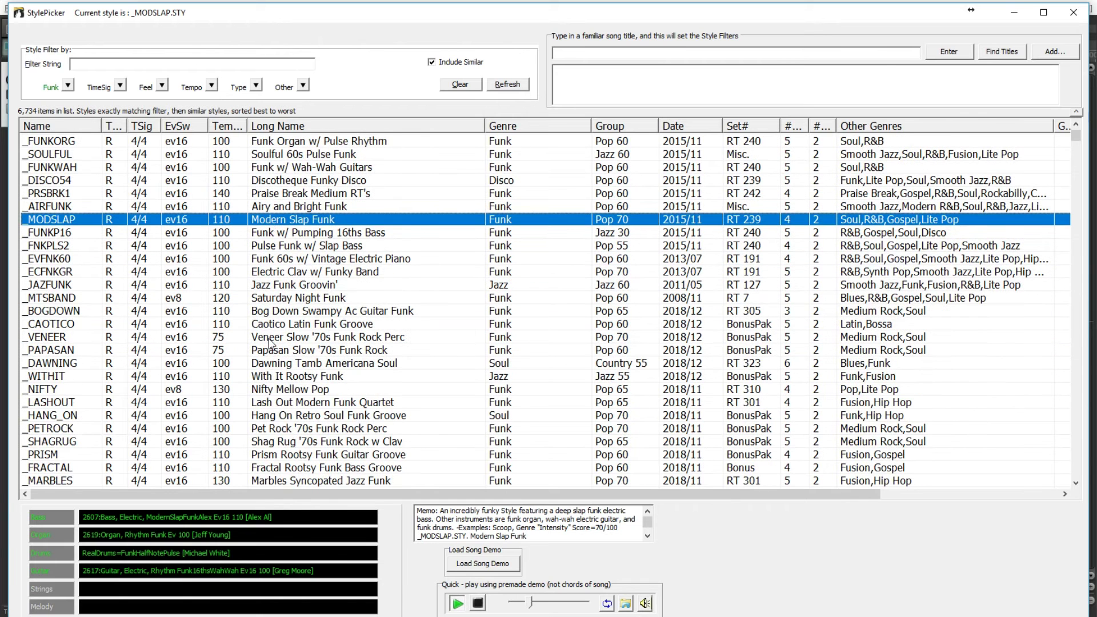
{"action": "left_click", "coordinate": [309, 405]}
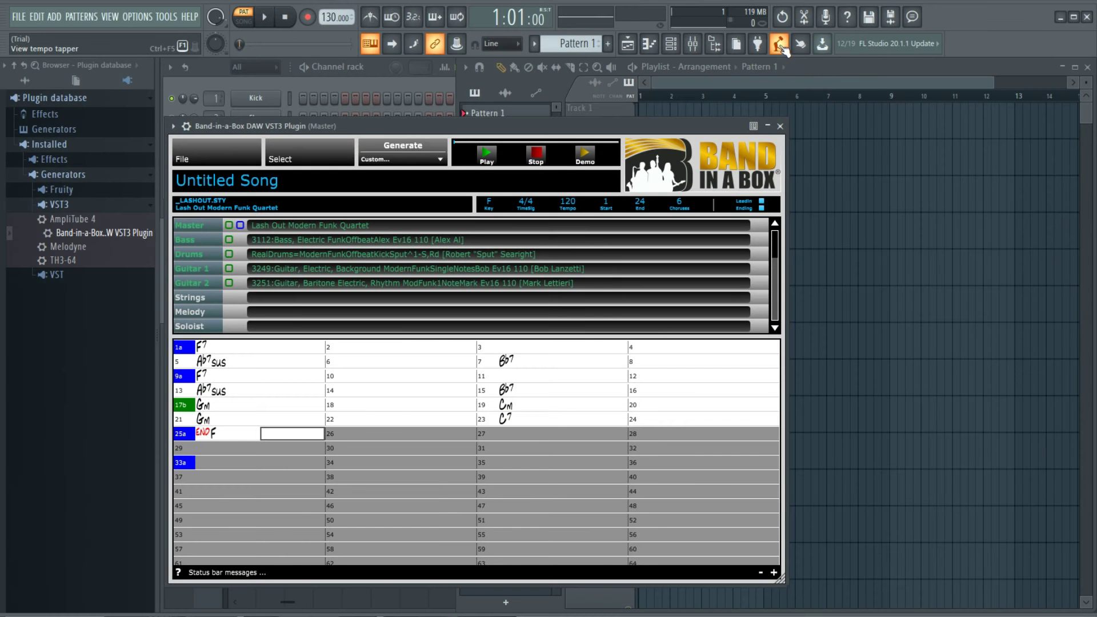
- Tap the FL Studio project tempo to 117 BPM with the tempo tapper
{"action": "left_click", "coordinate": [780, 44]}
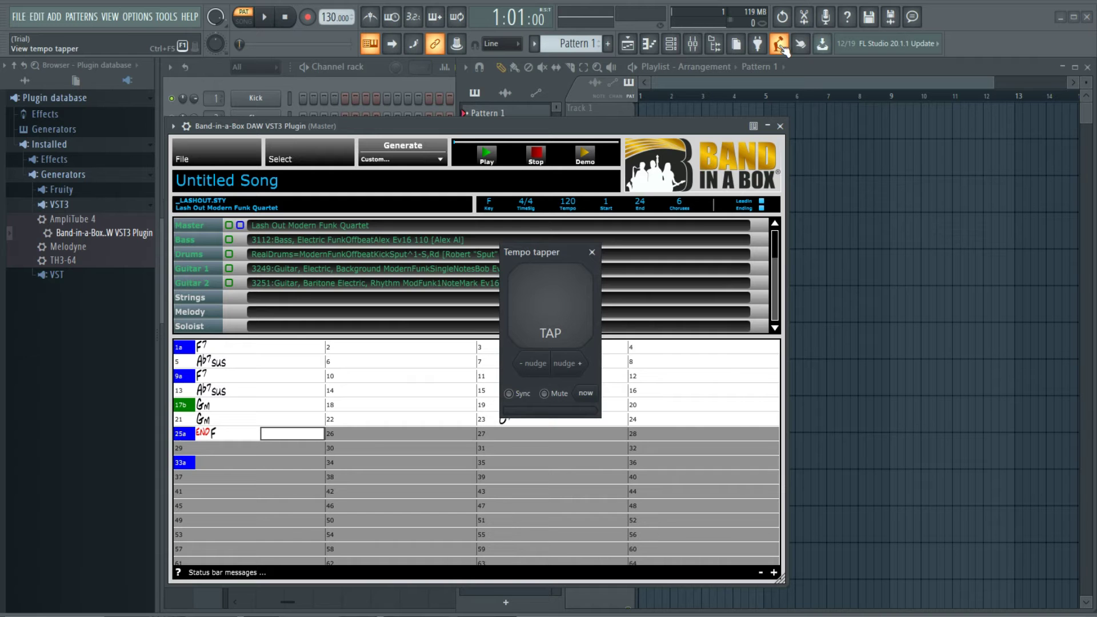
{"action": "left_click", "coordinate": [558, 302]}
{"action": "left_click", "coordinate": [558, 302]}
{"action": "left_click", "coordinate": [559, 302]}
{"action": "left_click", "coordinate": [565, 308]}
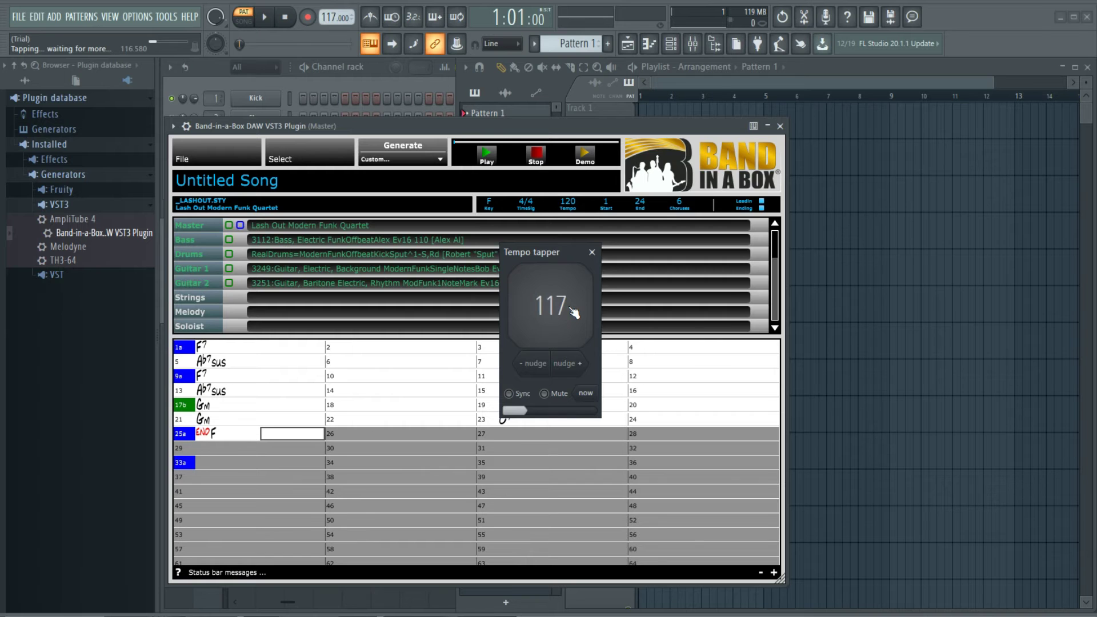
{"action": "left_click", "coordinate": [592, 253]}
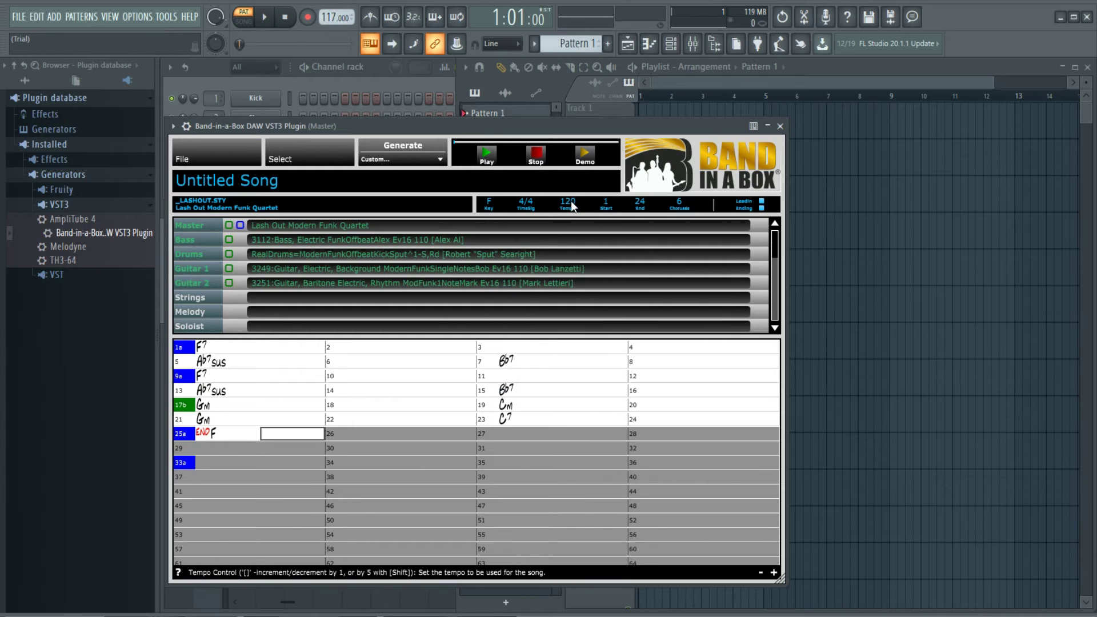
- Set the Band-in-a-Box song tempo to 117 to match the project
{"action": "left_click", "coordinate": [572, 201]}
{"action": "key", "text": "Return"}
{"action": "left_click", "coordinate": [421, 160]}
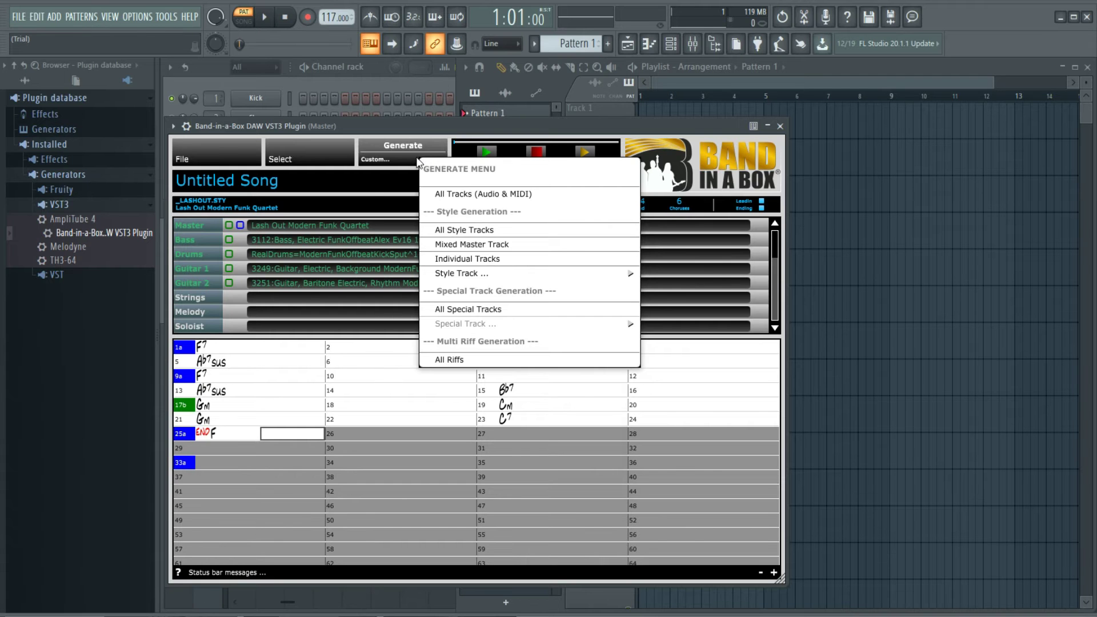
{"action": "left_click", "coordinate": [419, 162]}
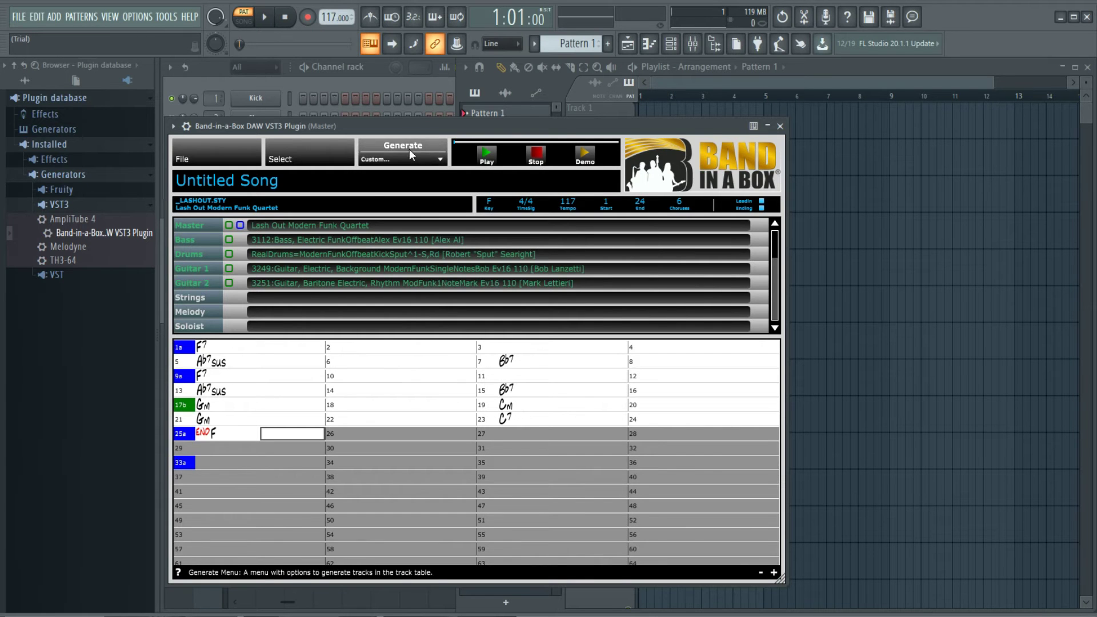
- Generate the Lash Out funk tracks and play the song preview in the plugin
{"action": "left_click", "coordinate": [407, 147]}
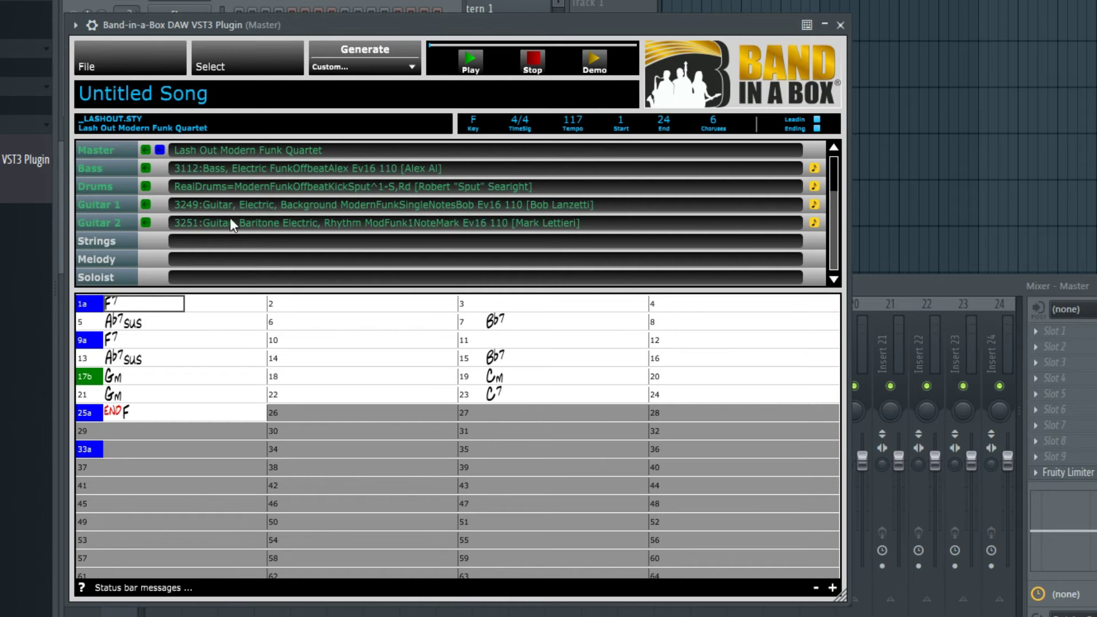
{"action": "left_click", "coordinate": [474, 58]}
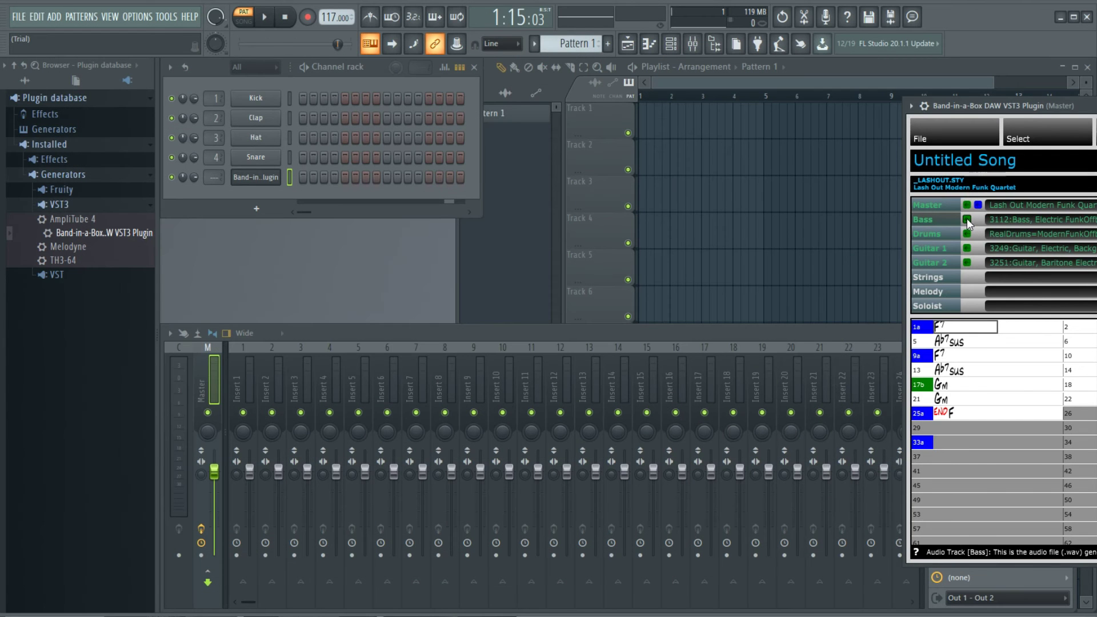
- Drag the Bass part onto playlist Track 1 and play it from bar 3
{"action": "left_click_drag", "start_coordinate": [966, 218], "coordinate": [643, 124]}
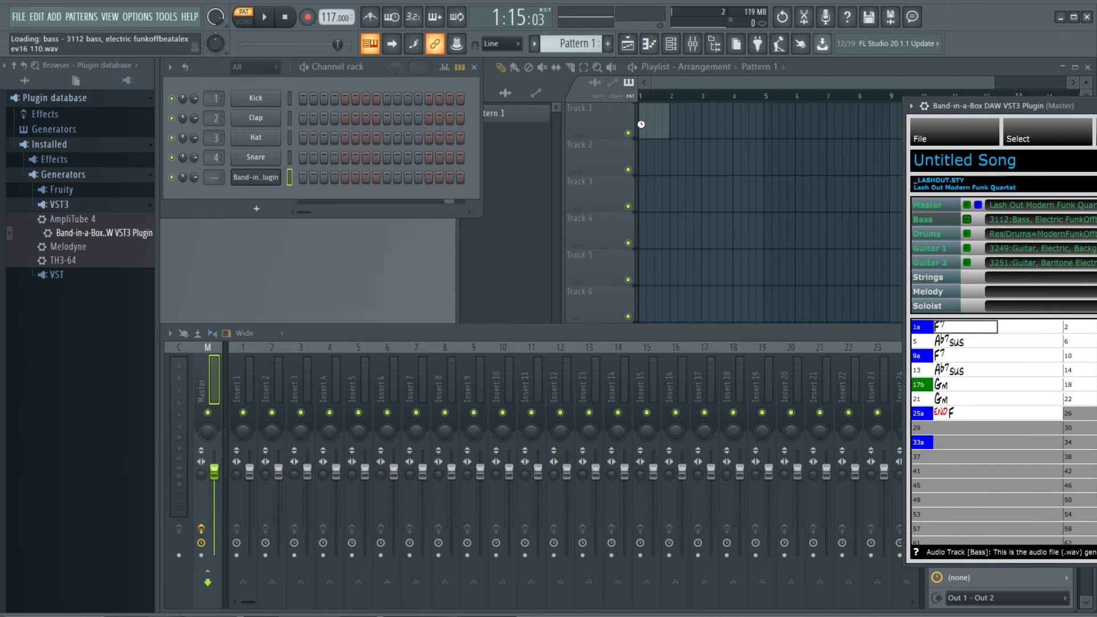
{"action": "left_click", "coordinate": [703, 94]}
{"action": "key", "text": "space"}
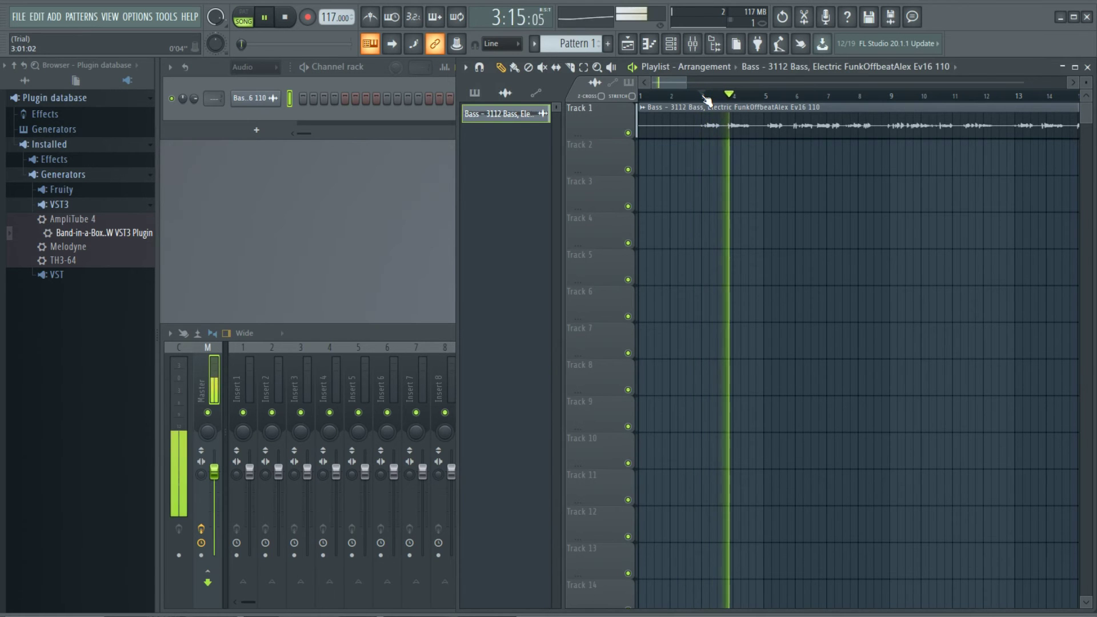
{"action": "key", "text": "space"}
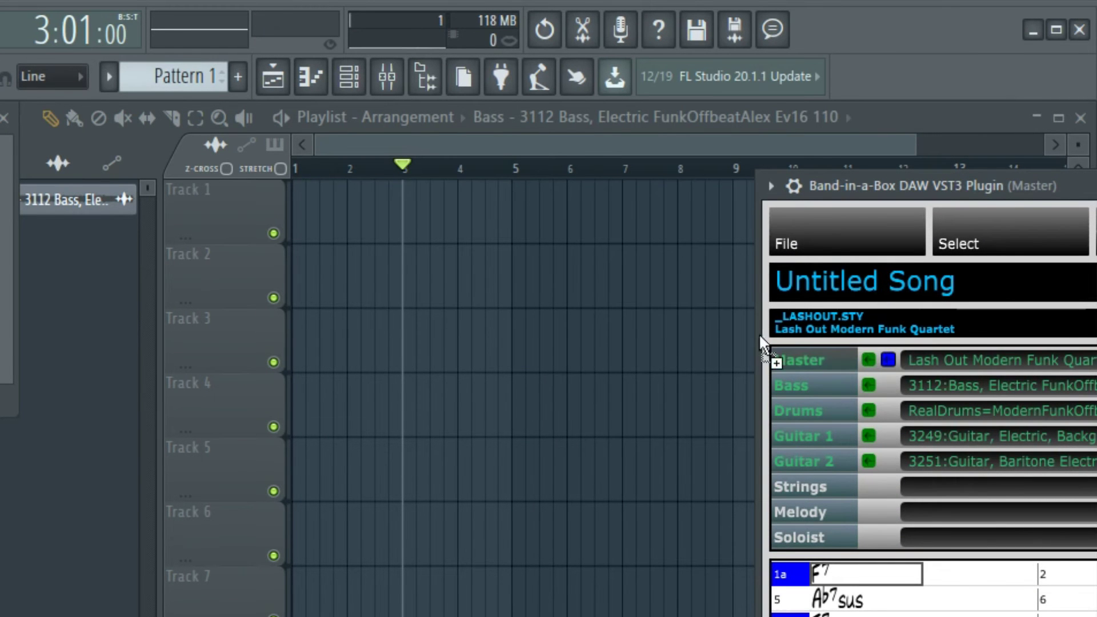
- Add all four Band-in-a-Box parts to the playlist, play them, and close the plugin
{"action": "left_click_drag", "start_coordinate": [758, 333], "coordinate": [294, 220]}
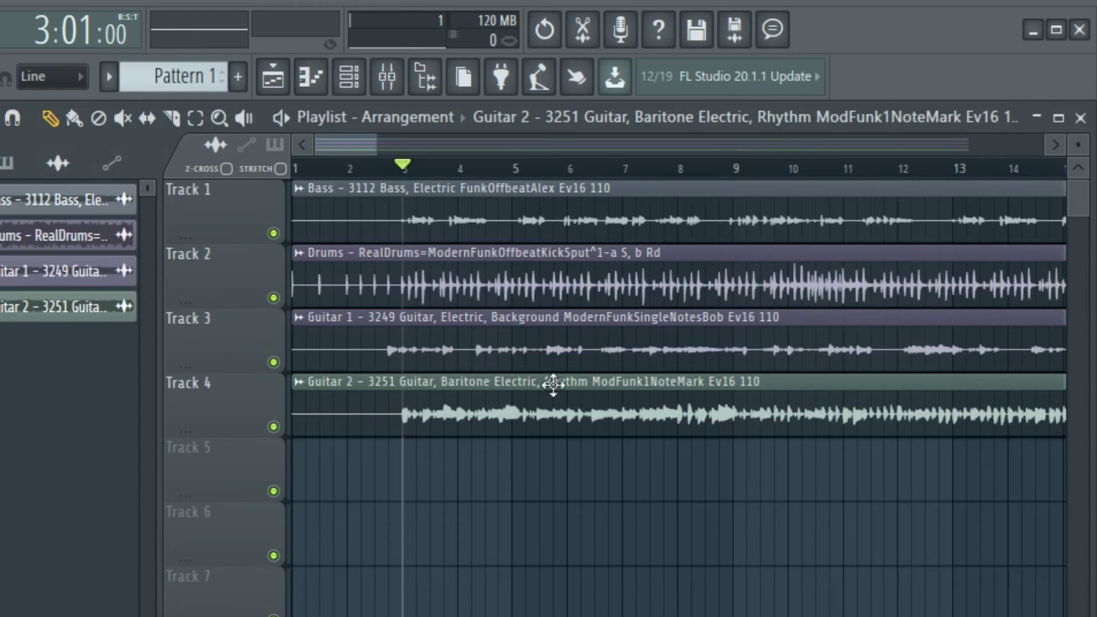
{"action": "key", "text": "space"}
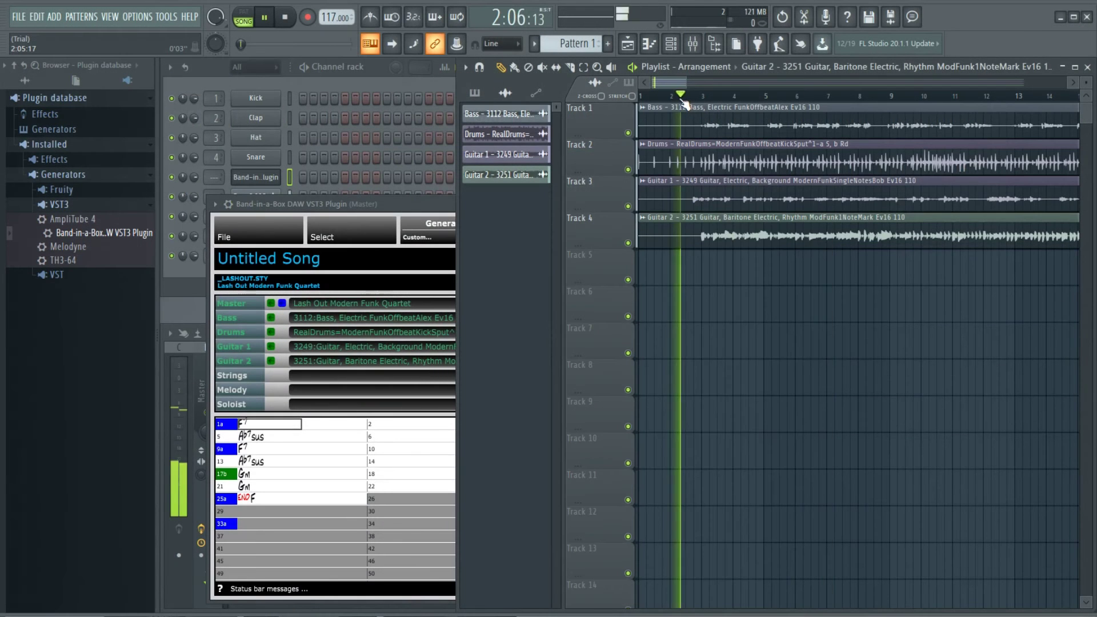
{"action": "left_click", "coordinate": [399, 201]}
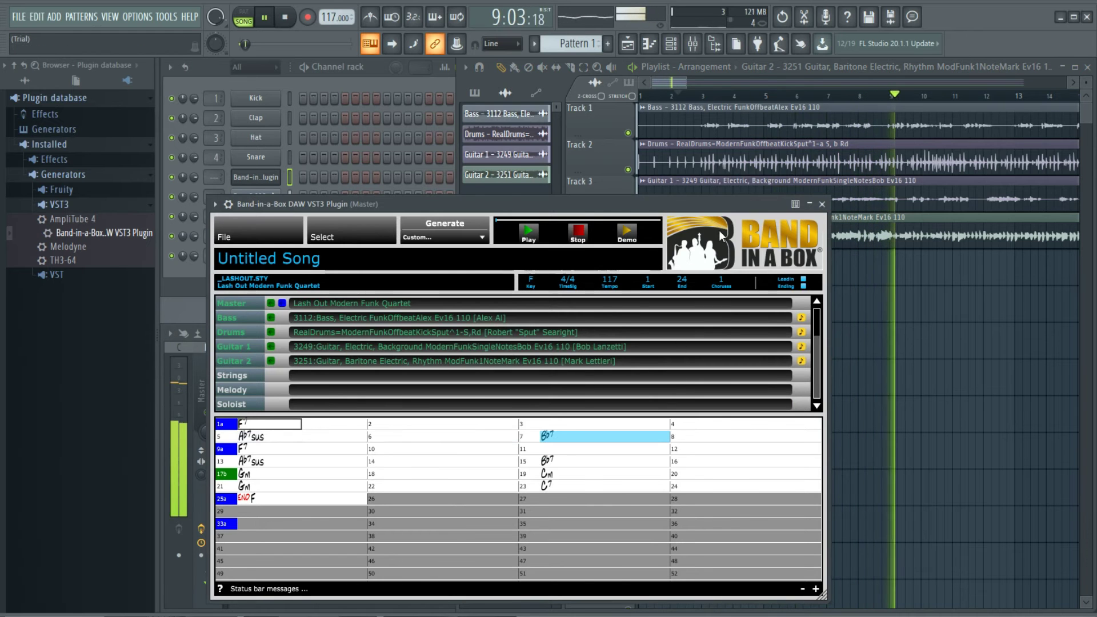
{"action": "left_click", "coordinate": [822, 205]}
- Expand the mixer and route Track 1 to insert 5 and Track 2 to insert 6
{"action": "double_click", "coordinate": [443, 334]}
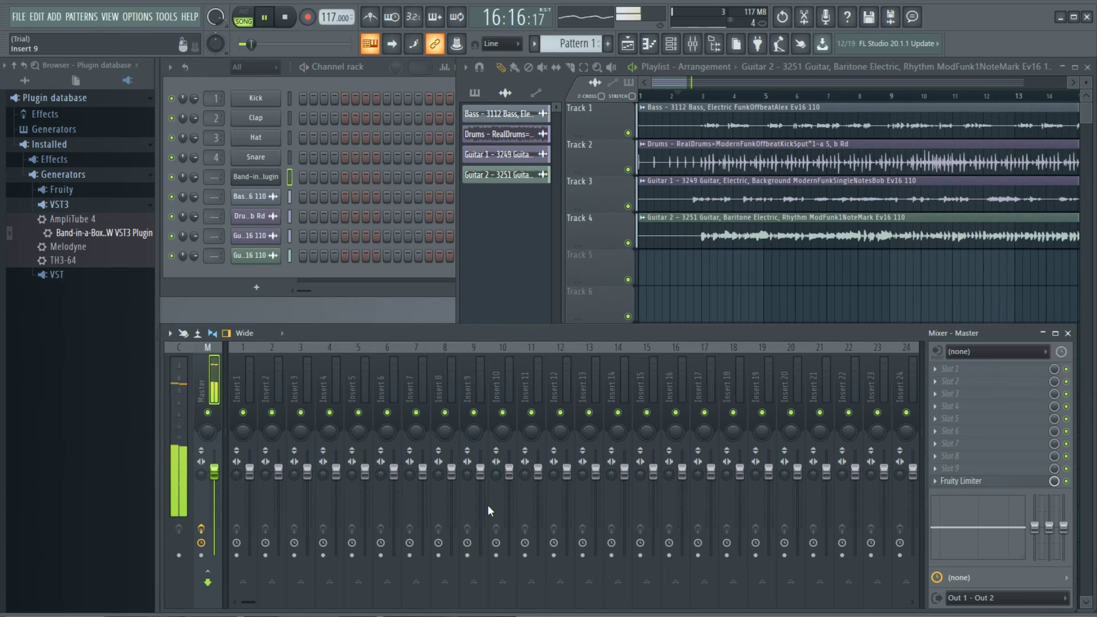
{"action": "key", "text": "space"}
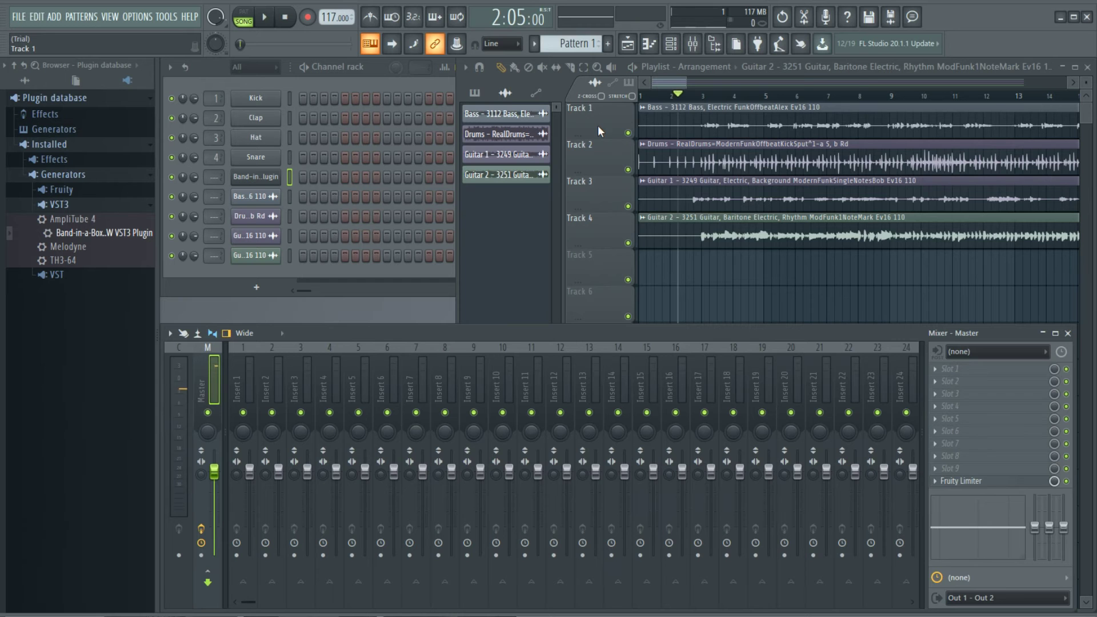
{"action": "right_click", "coordinate": [598, 128]}
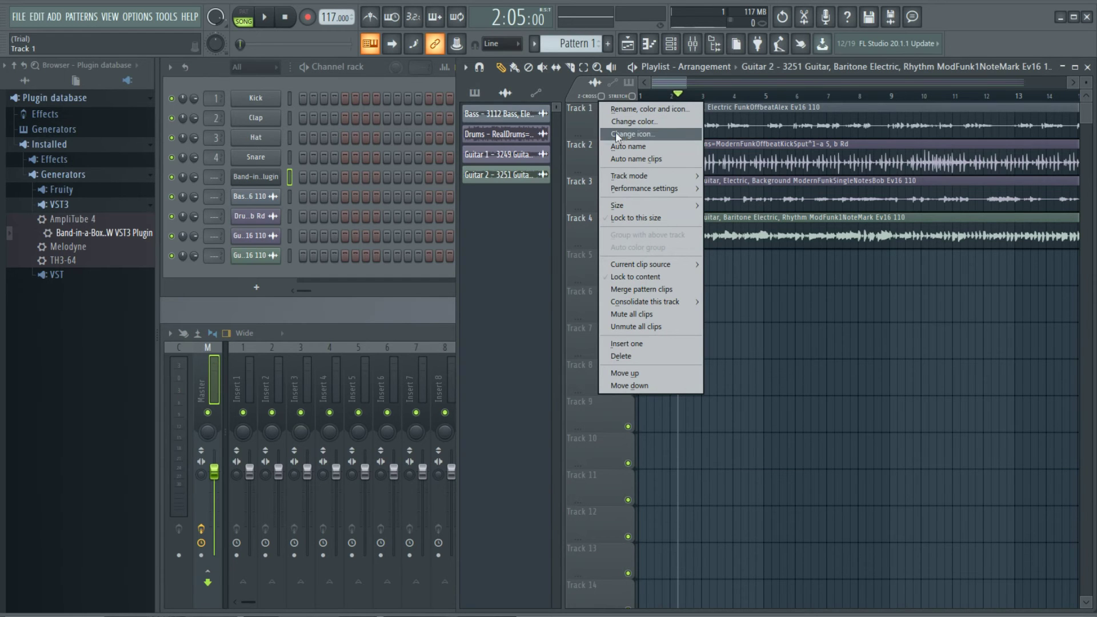
{"action": "mouse_move", "coordinate": [673, 178]}
{"action": "mouse_move", "coordinate": [747, 193]}
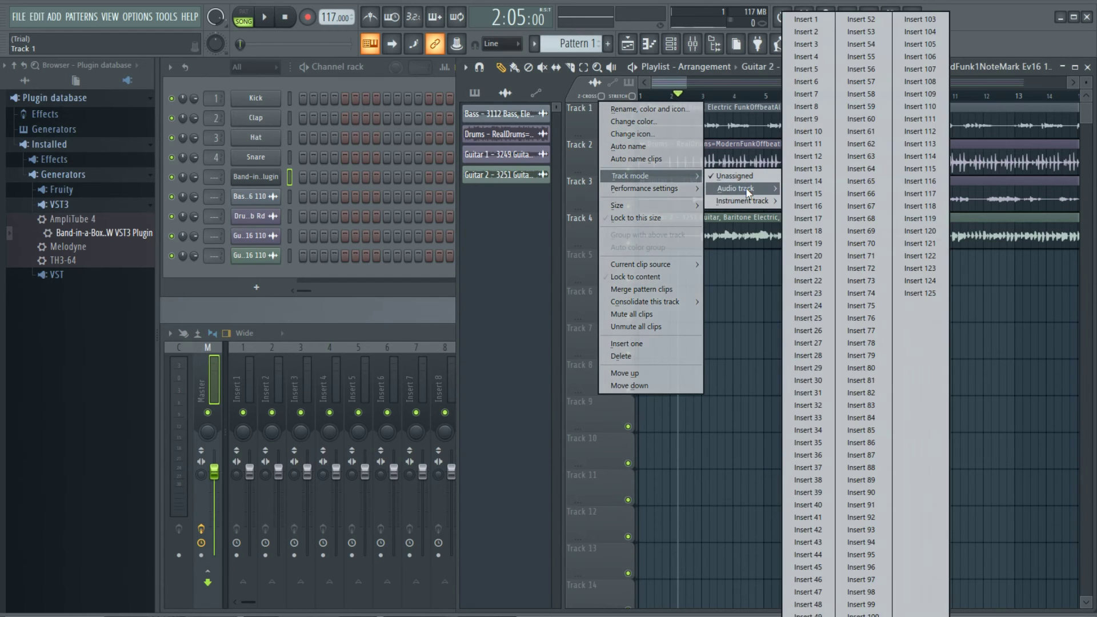
{"action": "left_click", "coordinate": [820, 67]}
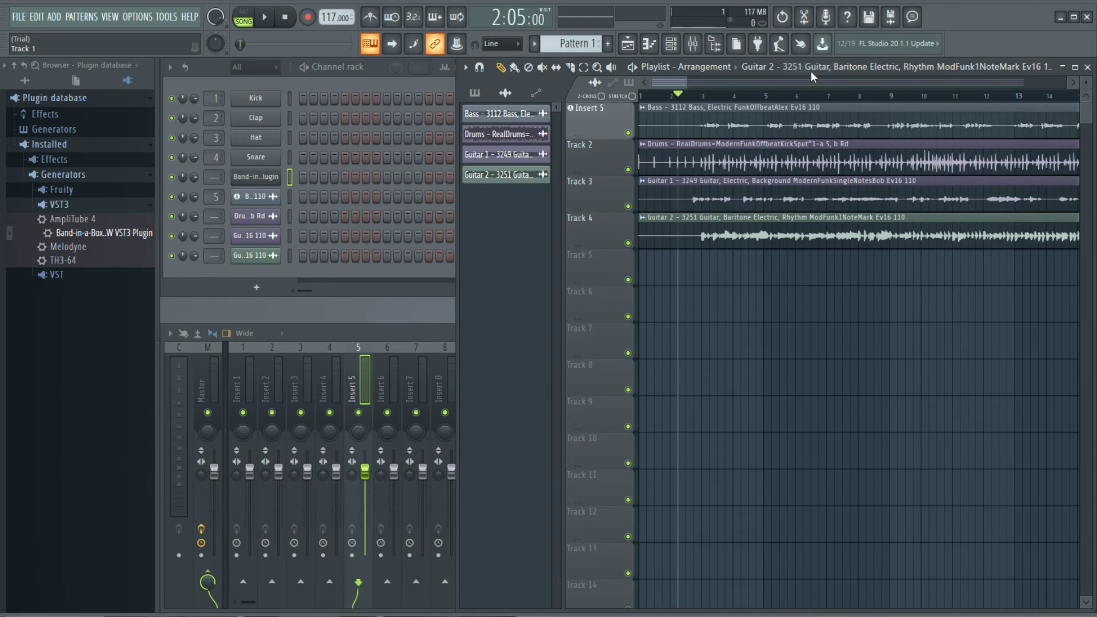
{"action": "right_click", "coordinate": [605, 172]}
{"action": "mouse_move", "coordinate": [686, 211]}
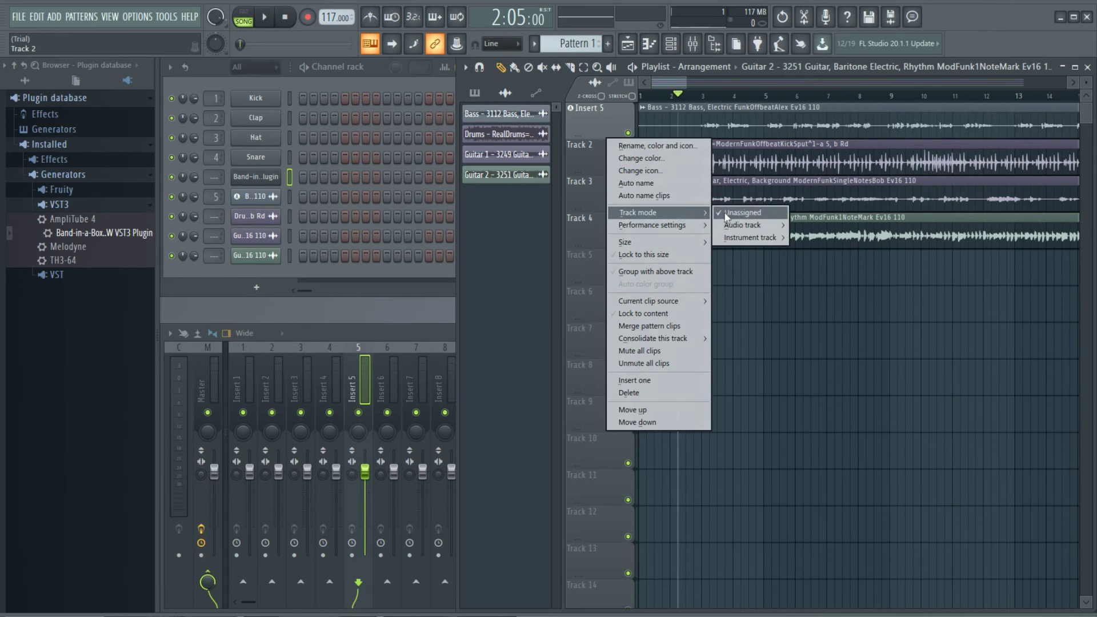
{"action": "mouse_move", "coordinate": [767, 224]}
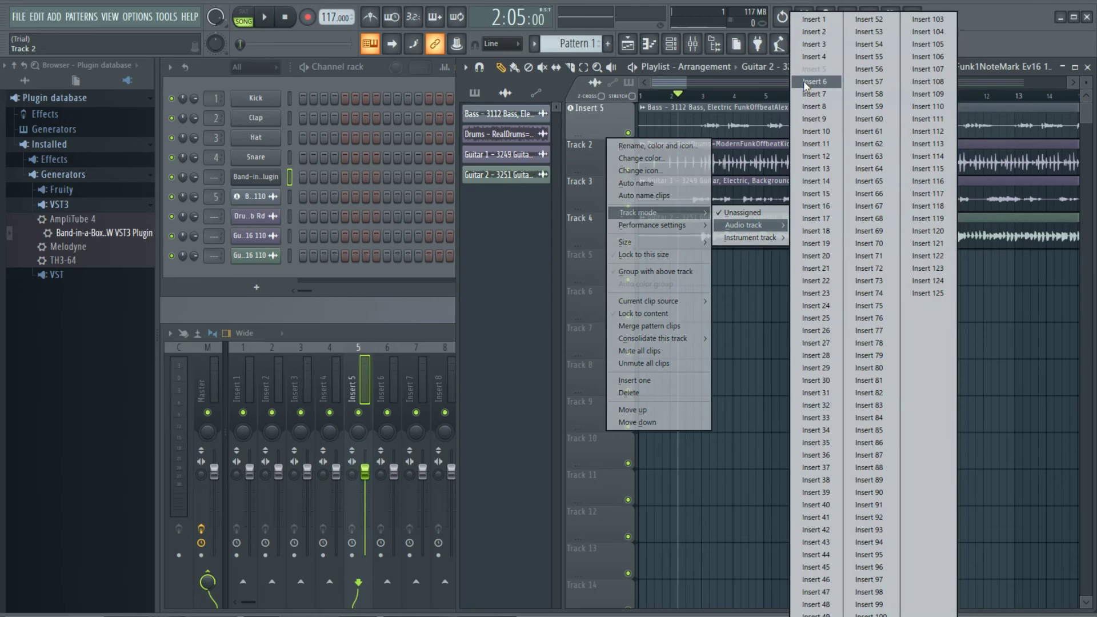
{"action": "left_click", "coordinate": [803, 80]}
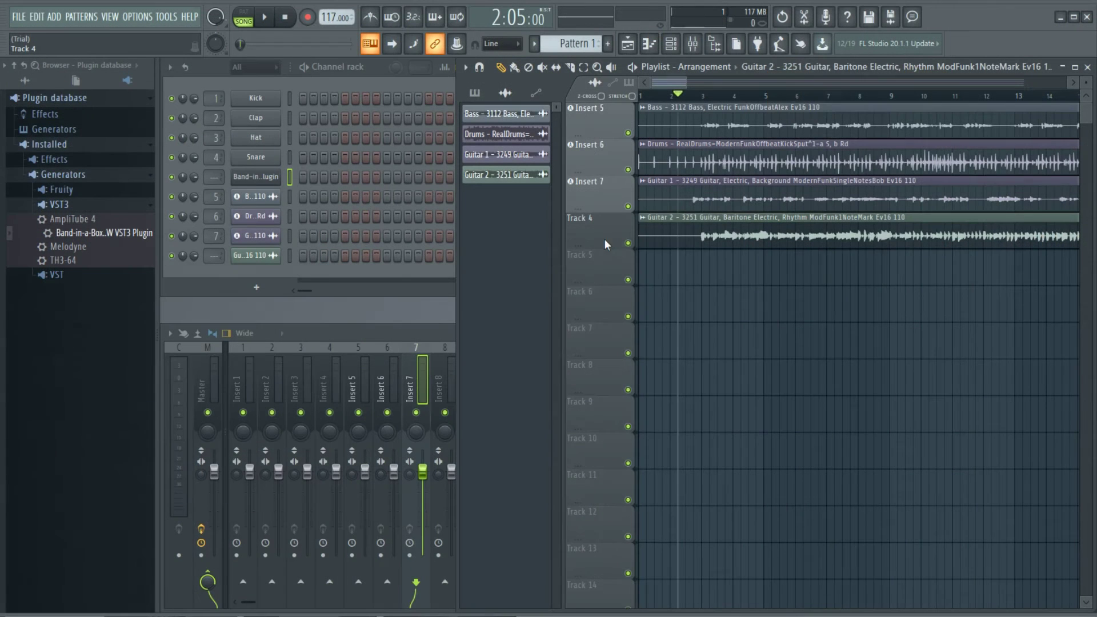
- Route Track 4 to mixer insert 8
{"action": "right_click", "coordinate": [604, 235]}
{"action": "mouse_move", "coordinate": [670, 284]}
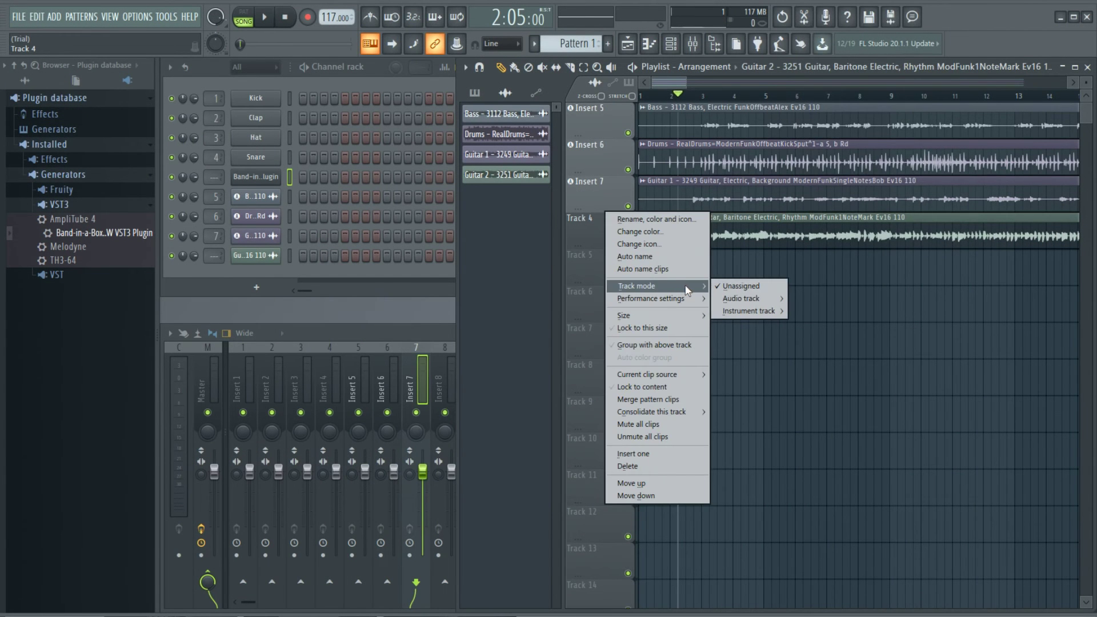
{"action": "mouse_move", "coordinate": [756, 296]}
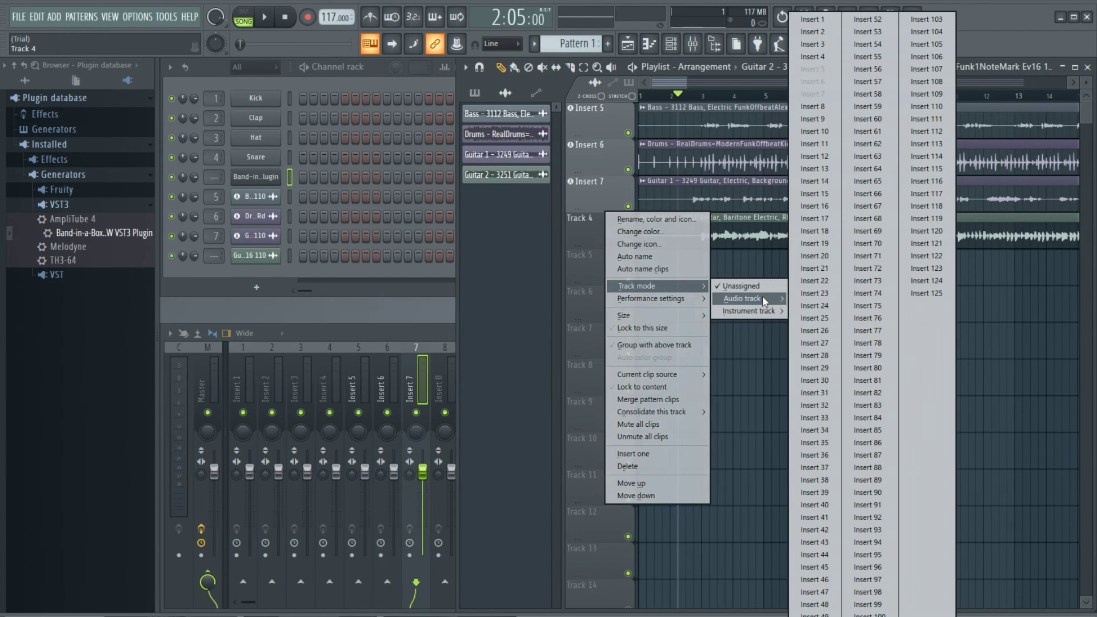
{"action": "left_click", "coordinate": [817, 105]}
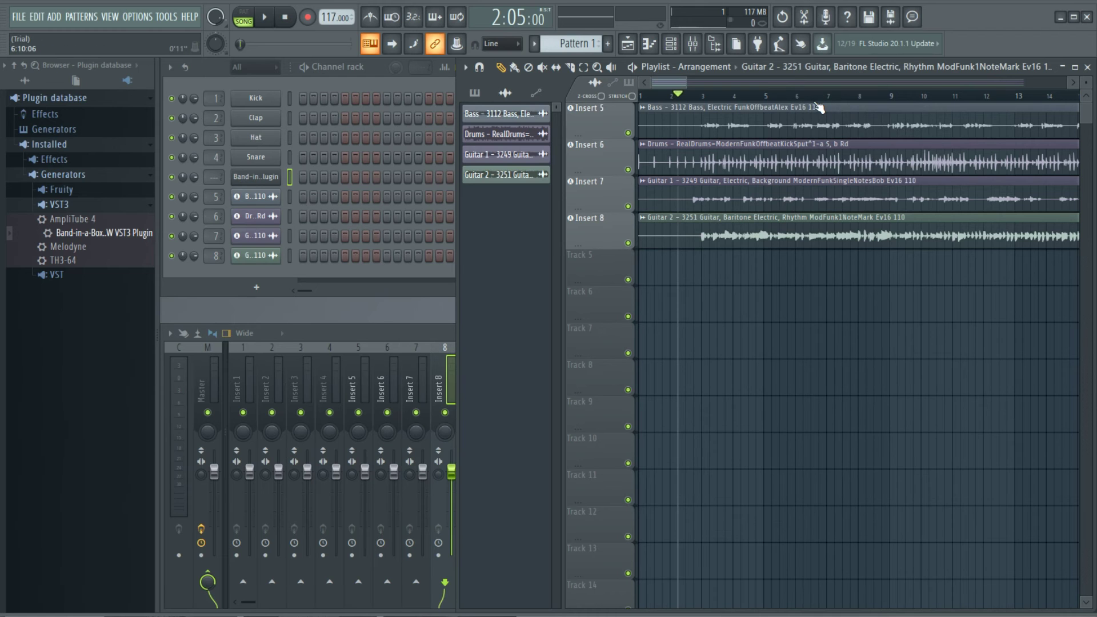
- Auto-name the four tracks Bass, Drums, Guitar 1 and Guitar 2, then play to check the routing
{"action": "right_click", "coordinate": [600, 135]}
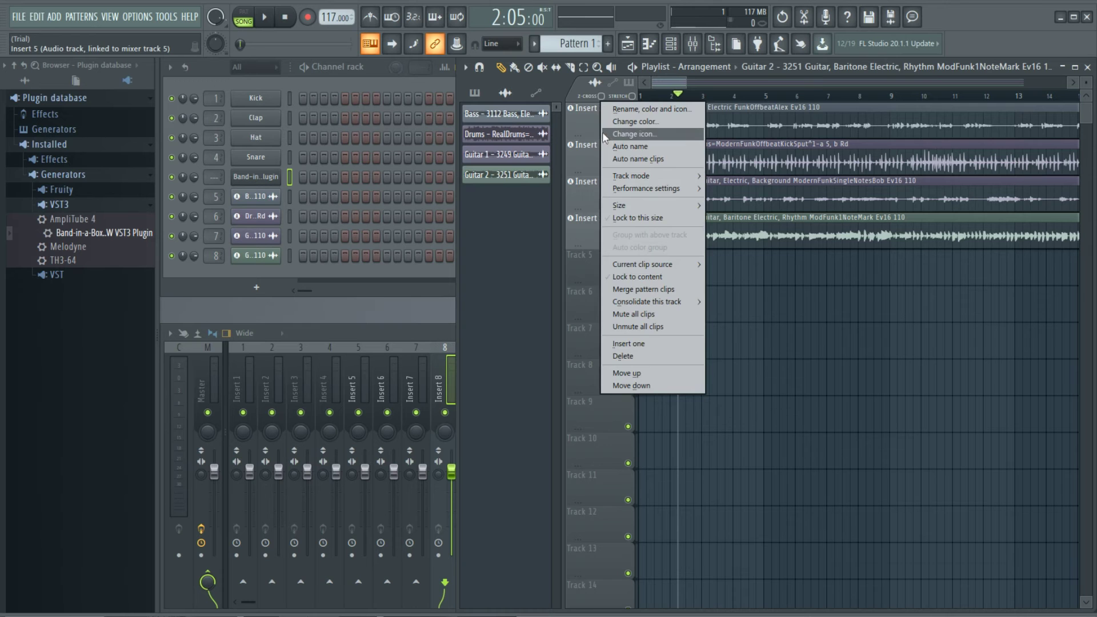
{"action": "left_click", "coordinate": [641, 148]}
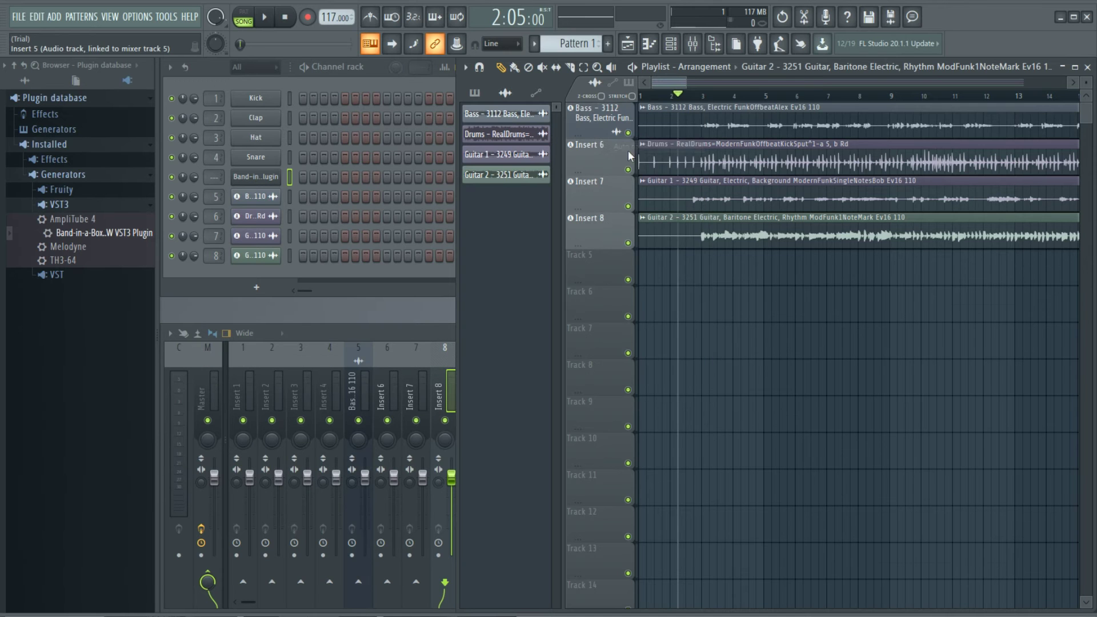
{"action": "right_click", "coordinate": [604, 168]}
{"action": "left_click", "coordinate": [625, 185]}
{"action": "right_click", "coordinate": [598, 200]}
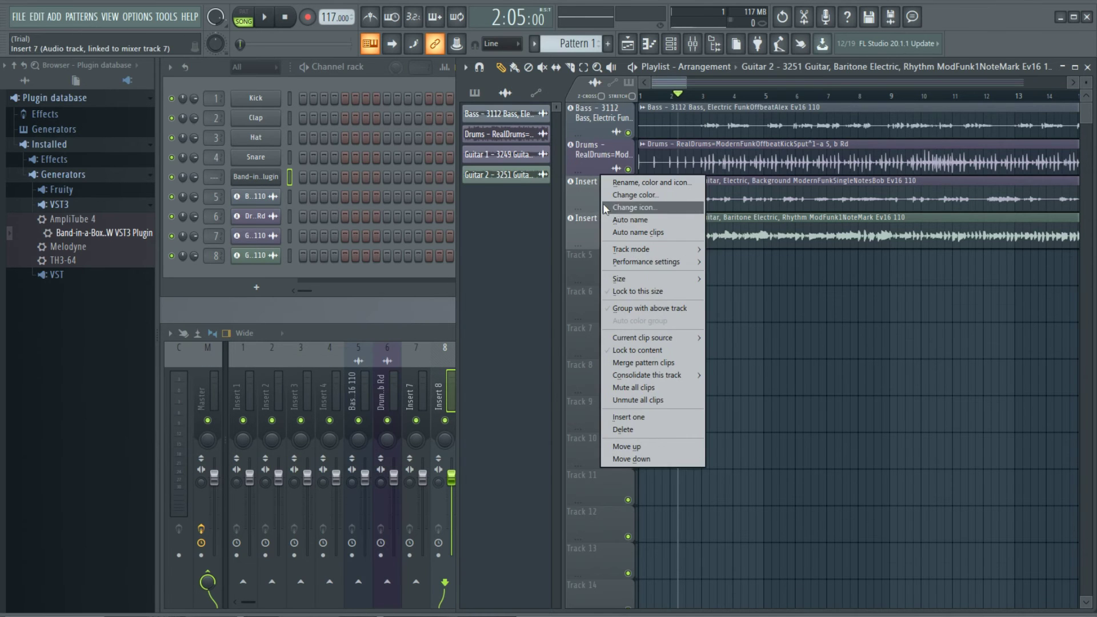
{"action": "left_click", "coordinate": [629, 219]}
{"action": "right_click", "coordinate": [604, 213]}
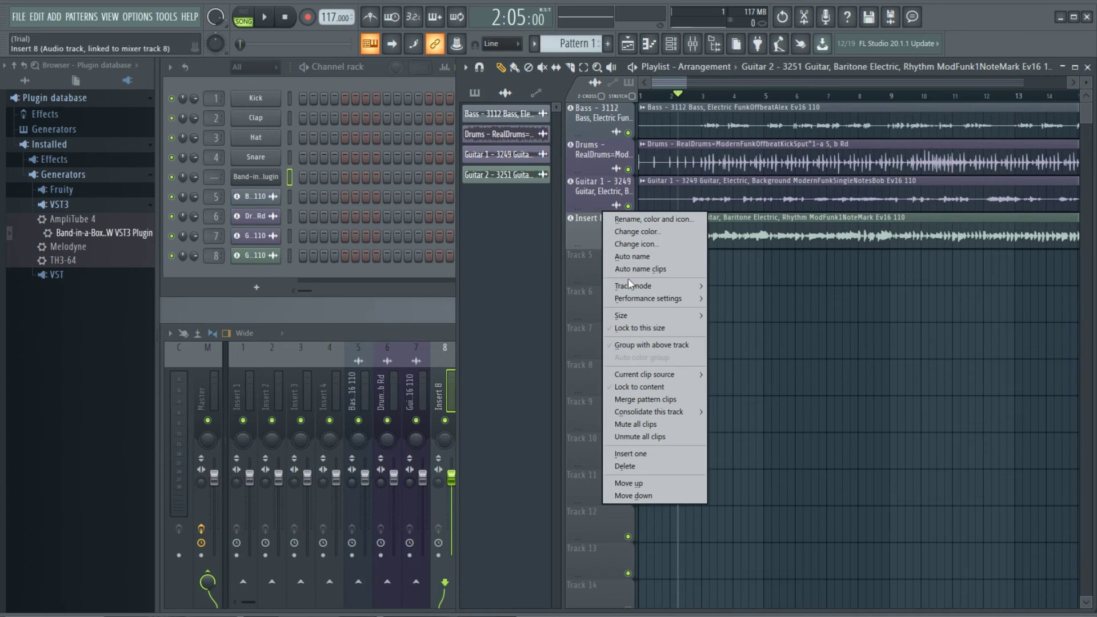
{"action": "left_click", "coordinate": [633, 257]}
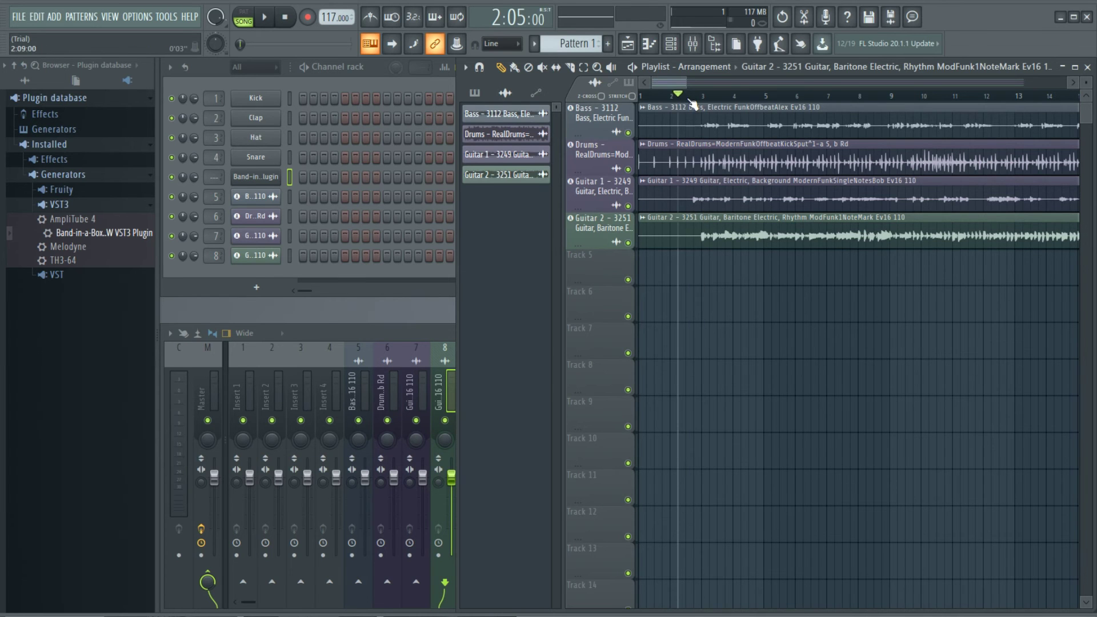
{"action": "key", "text": "space"}
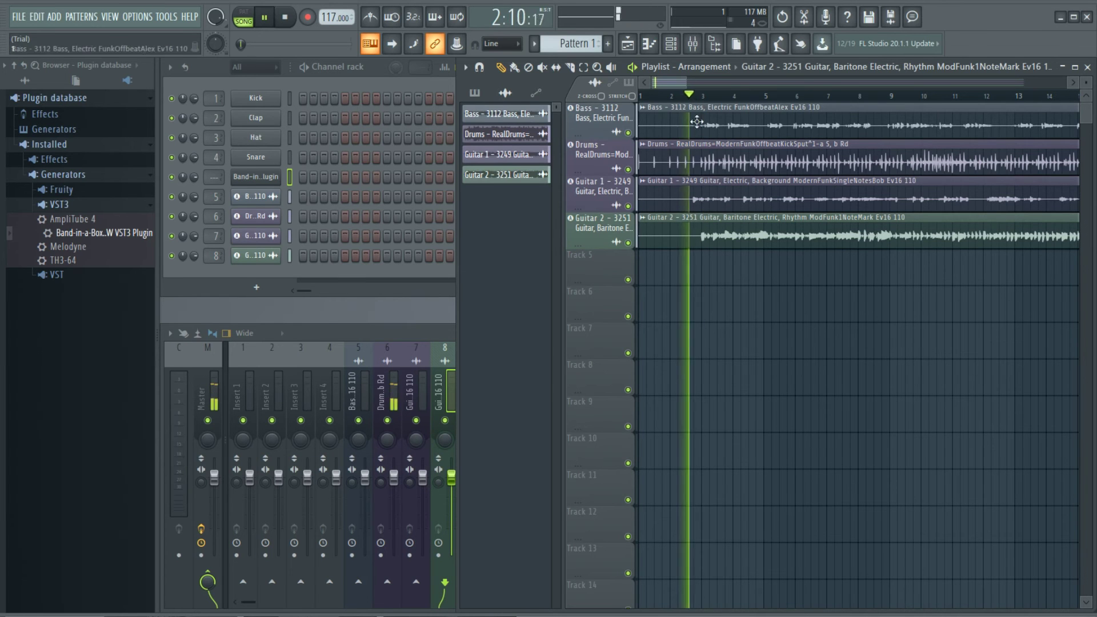
{"action": "left_click", "coordinate": [400, 330]}
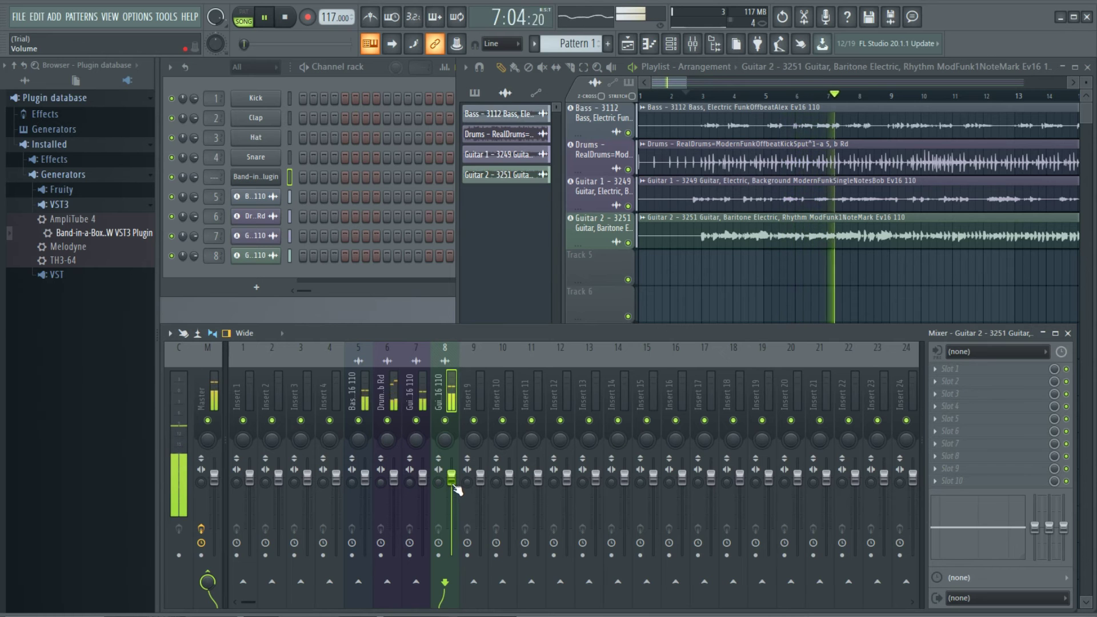
- Lower the Guitar 2 insert volume and raise the Bass insert volume
{"action": "left_click_drag", "start_coordinate": [455, 486], "coordinate": [456, 500]}
{"action": "left_click", "coordinate": [368, 479]}
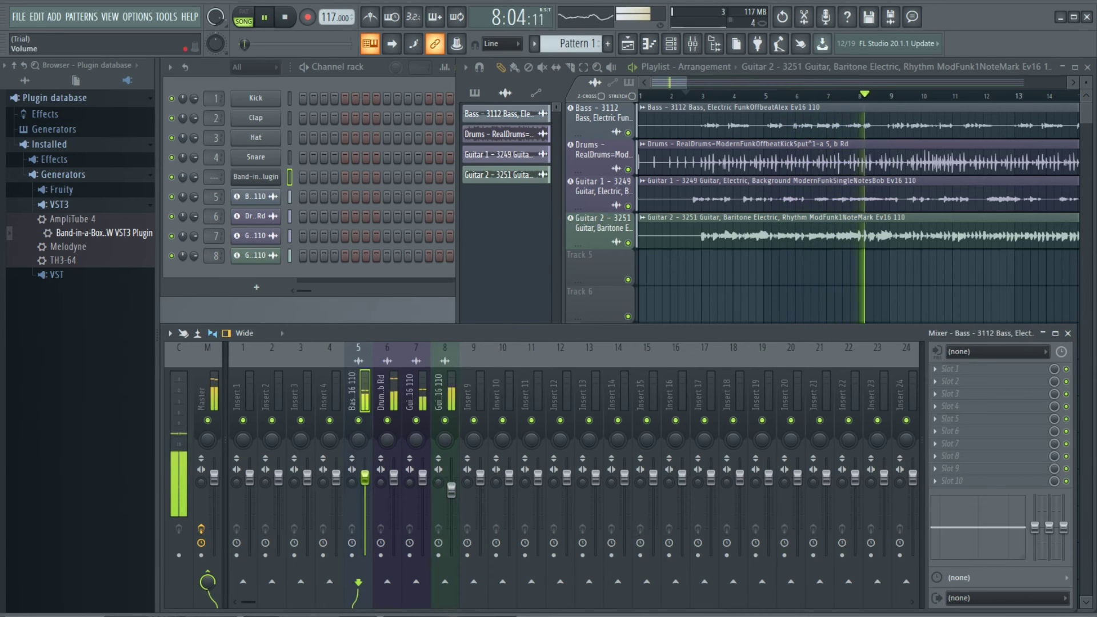
{"action": "left_click_drag", "start_coordinate": [365, 478], "coordinate": [365, 470]}
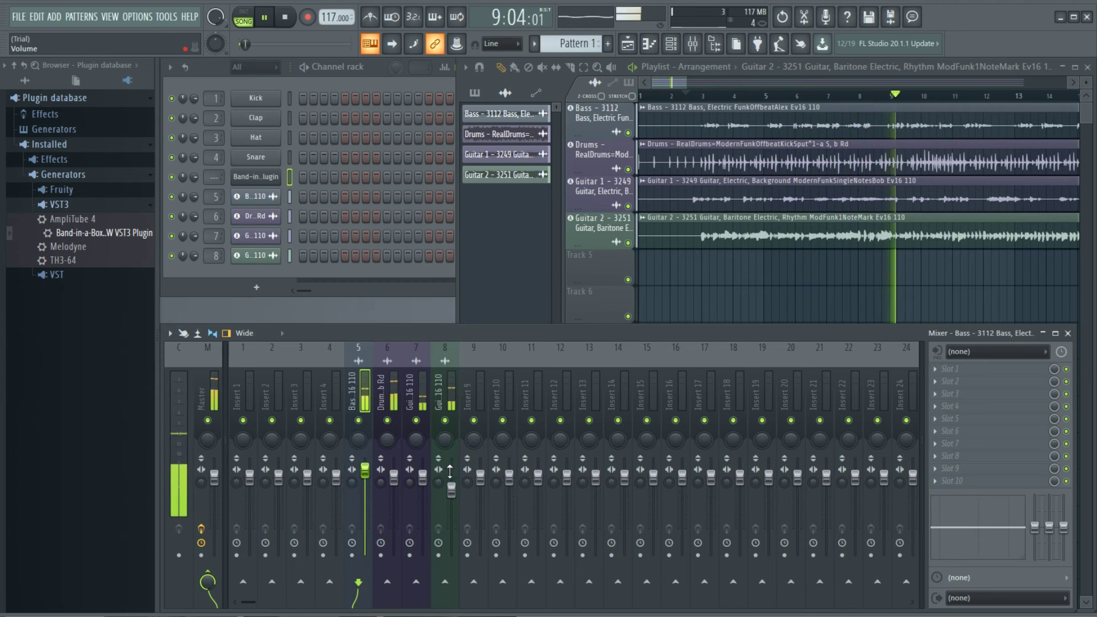
{"action": "left_click", "coordinate": [451, 487]}
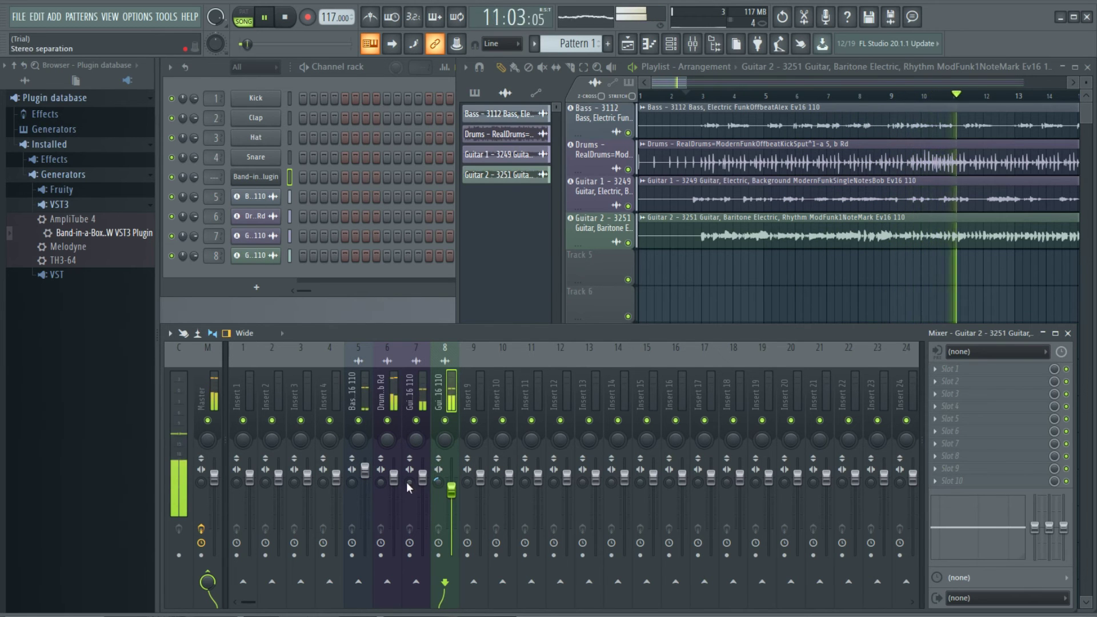
{"action": "left_click", "coordinate": [417, 491]}
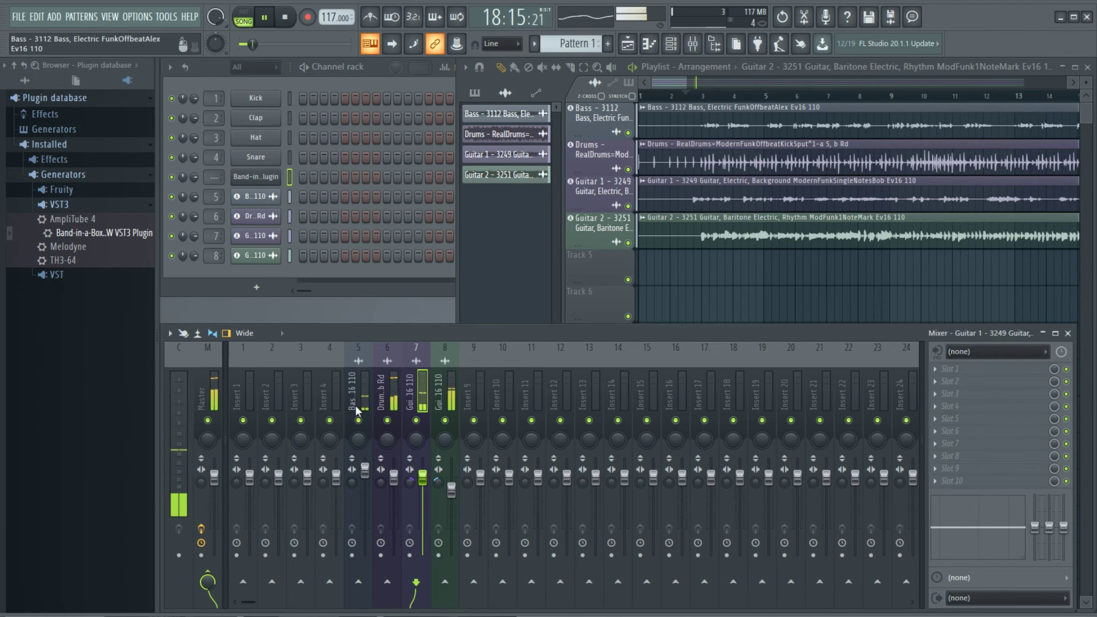
- Audition the Bass, Guitar 1, Guitar 2 and Drums inserts, then unsolo the Drums
{"action": "left_click", "coordinate": [365, 392]}
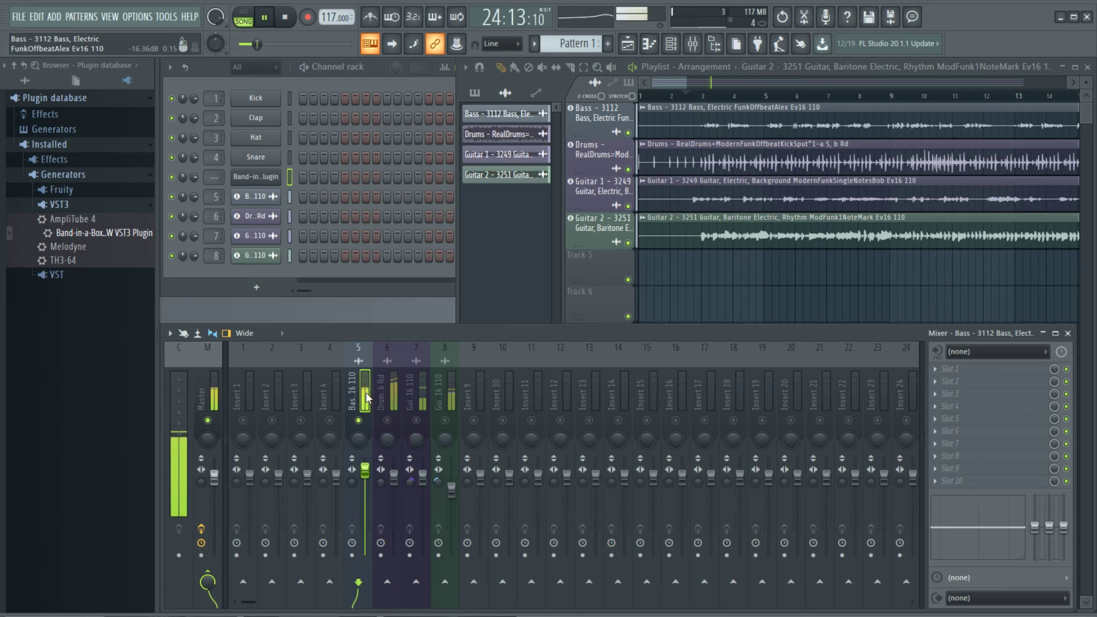
{"action": "left_click", "coordinate": [420, 400]}
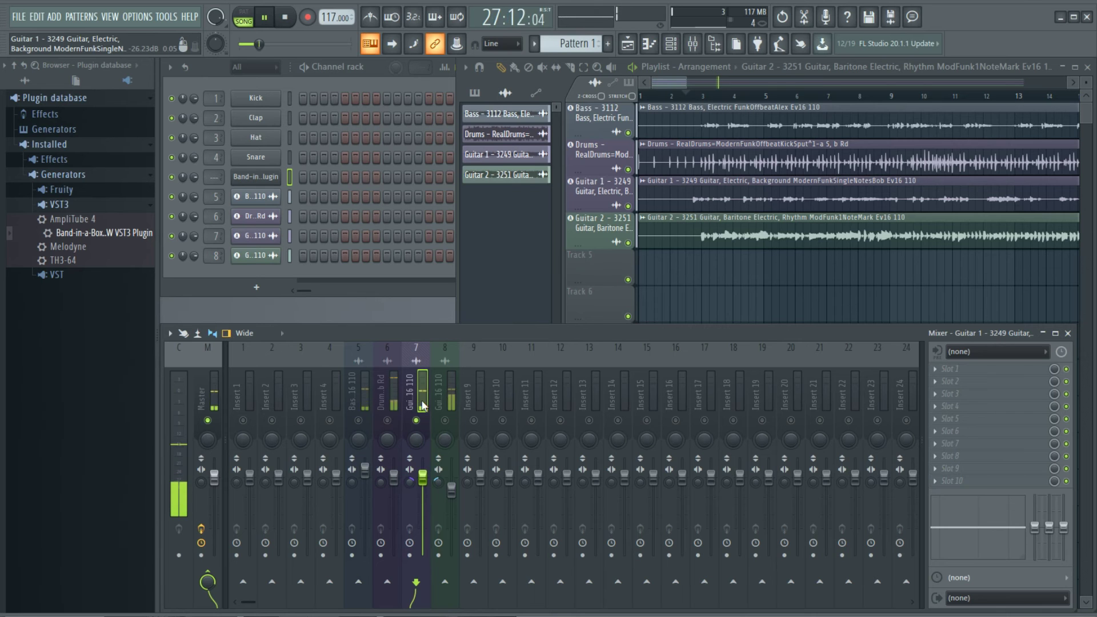
{"action": "left_click", "coordinate": [450, 400]}
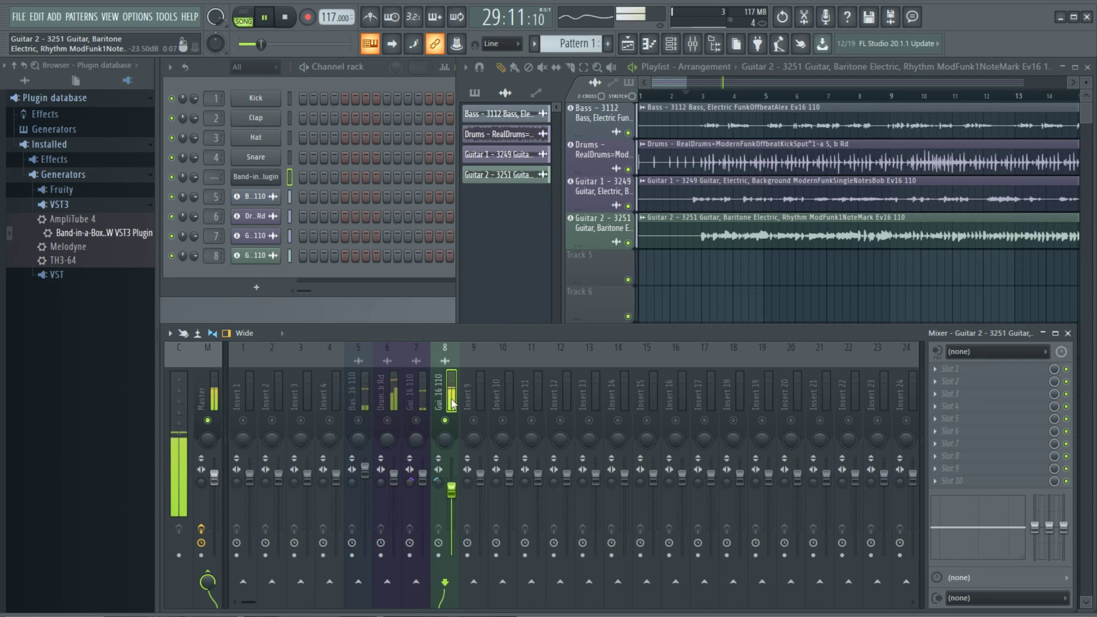
{"action": "left_click", "coordinate": [393, 399]}
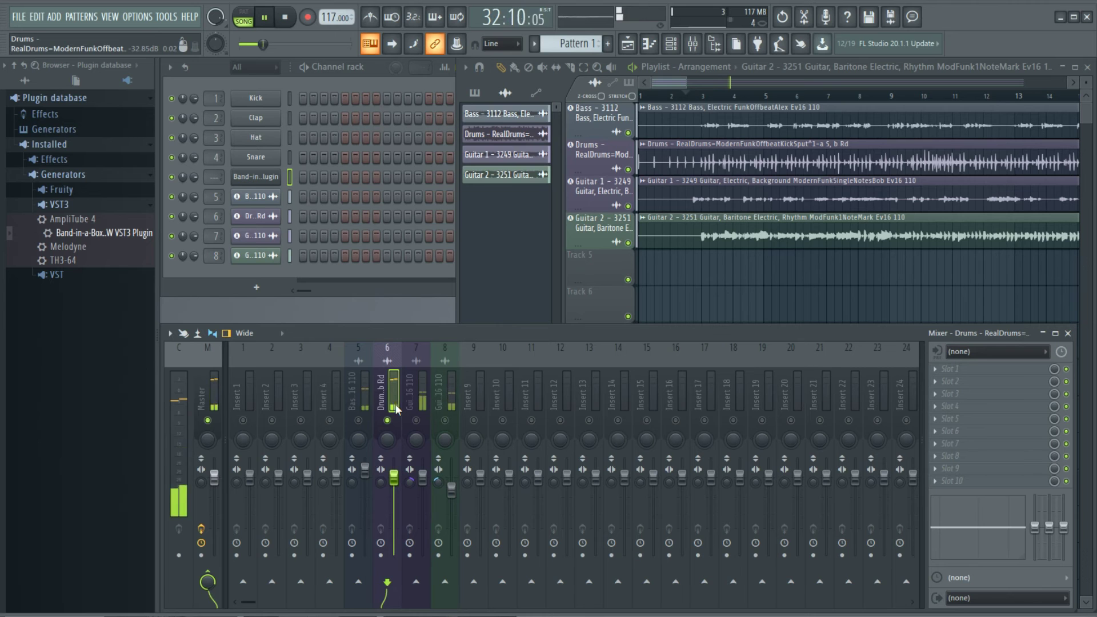
{"action": "key", "text": "alt+s"}
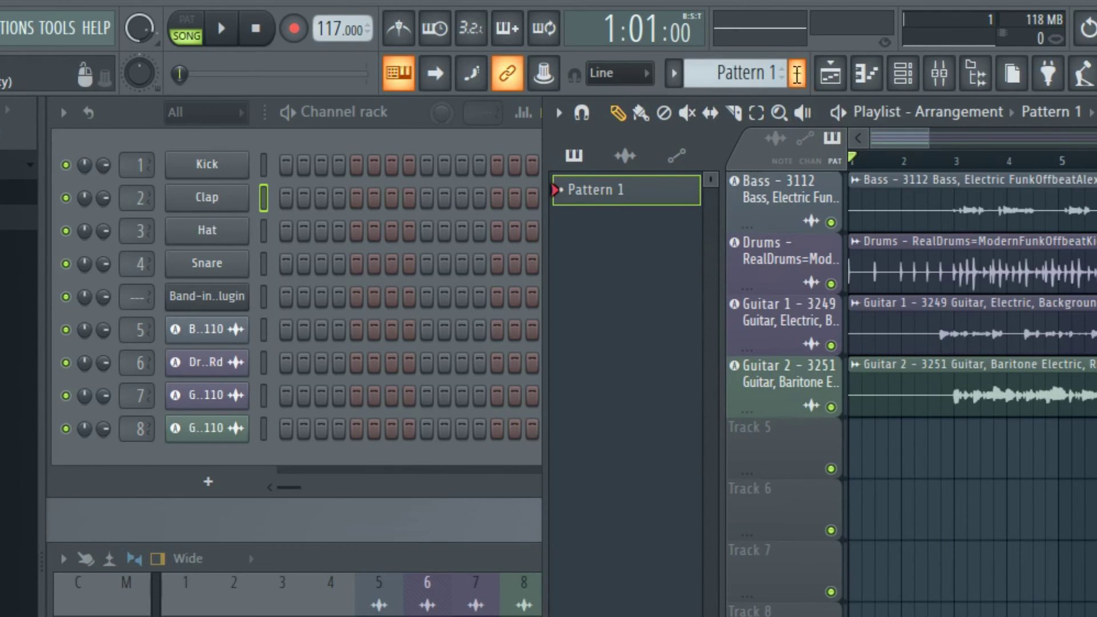
- Name the current pattern 'kick and clap' and show the Channel rack
{"action": "left_click", "coordinate": [796, 73]}
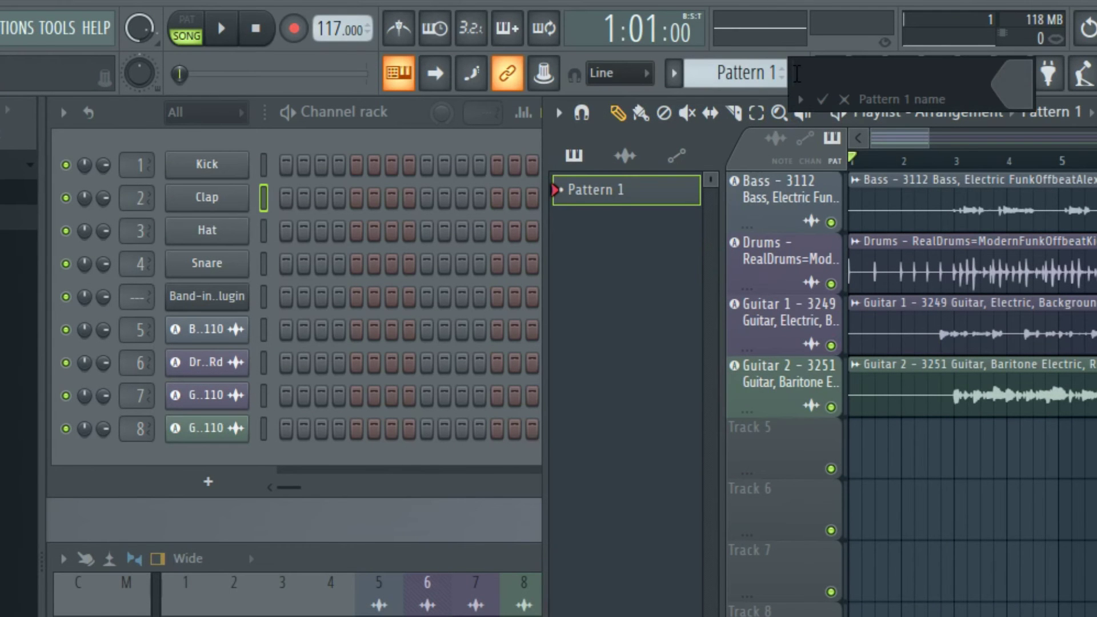
{"action": "type", "text": "kick a"}
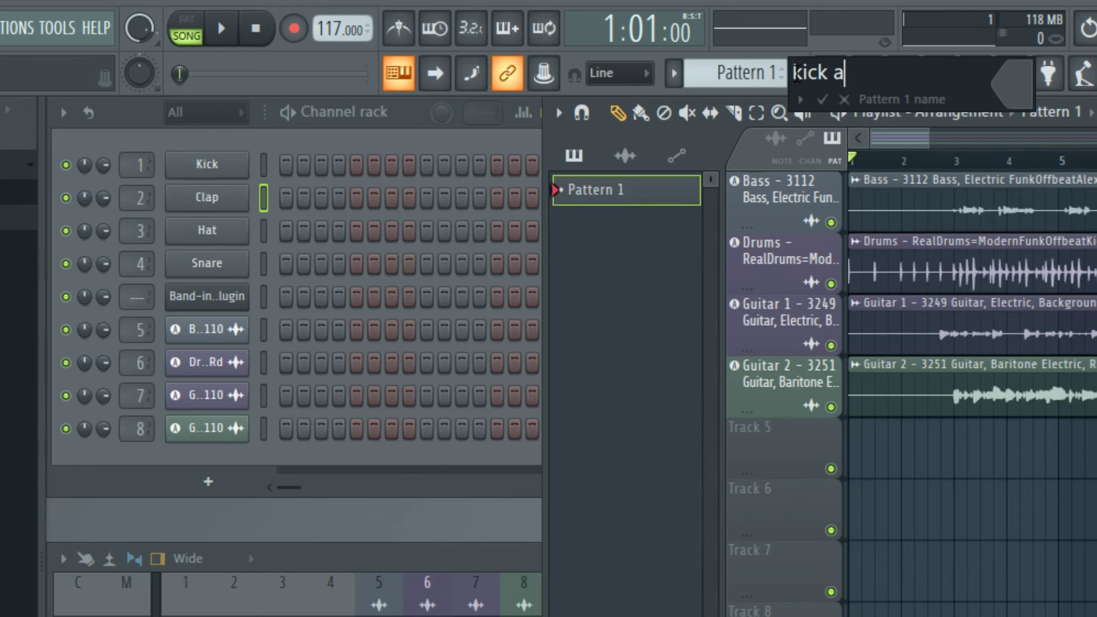
{"action": "type", "text": "nd clap"}
{"action": "key", "text": "Return"}
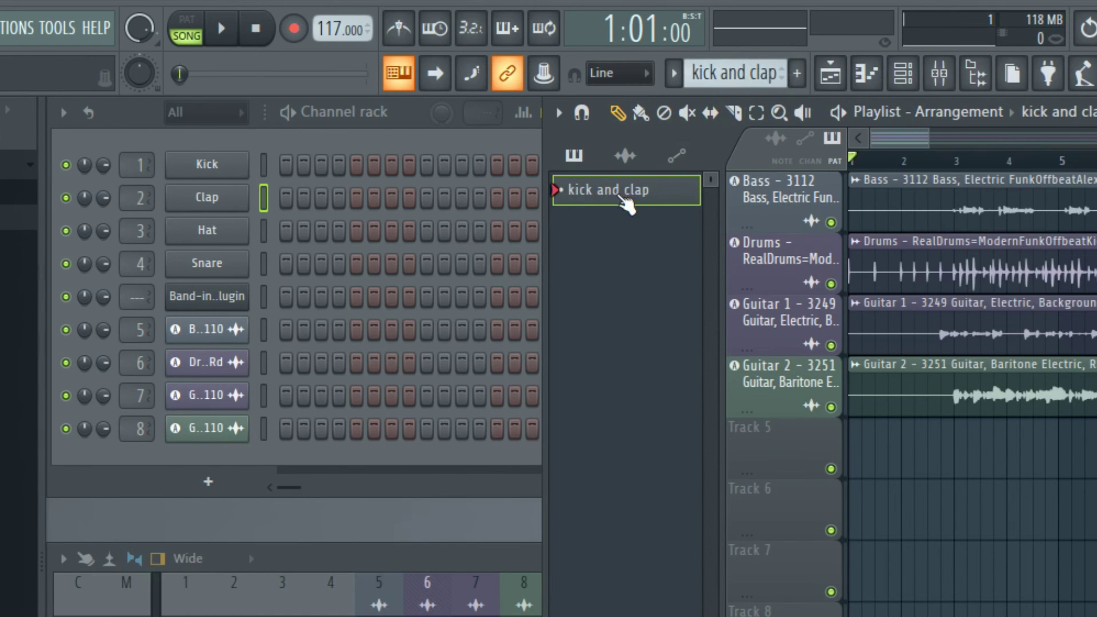
{"action": "left_click", "coordinate": [367, 116]}
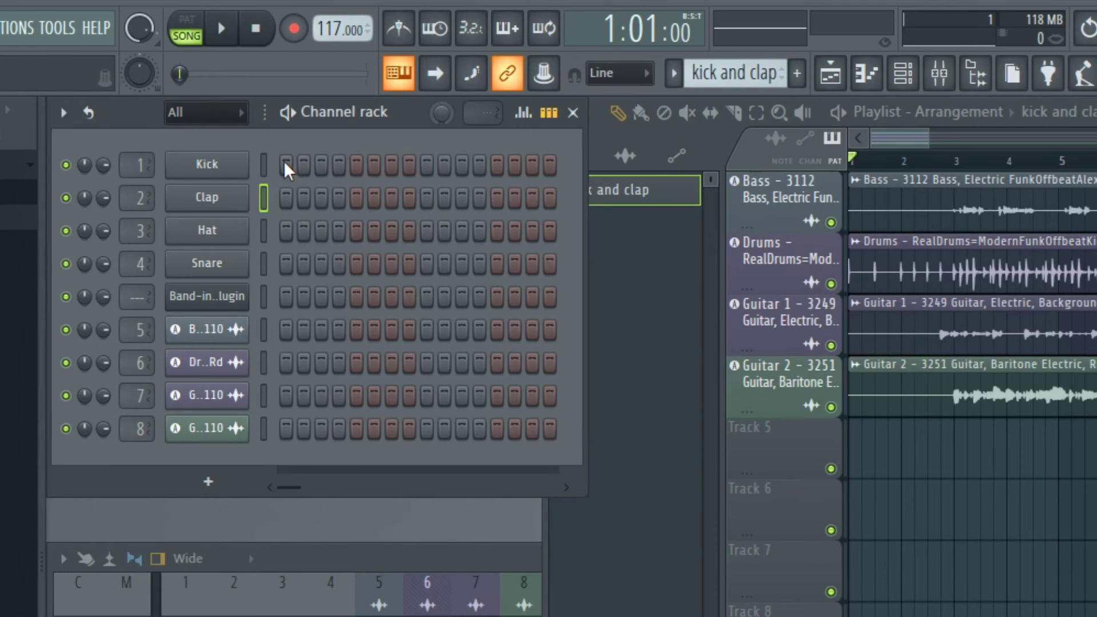
- Put a kick on step 1 and a clap on step 5, then play the pattern alone in PAT mode
{"action": "left_click", "coordinate": [285, 166]}
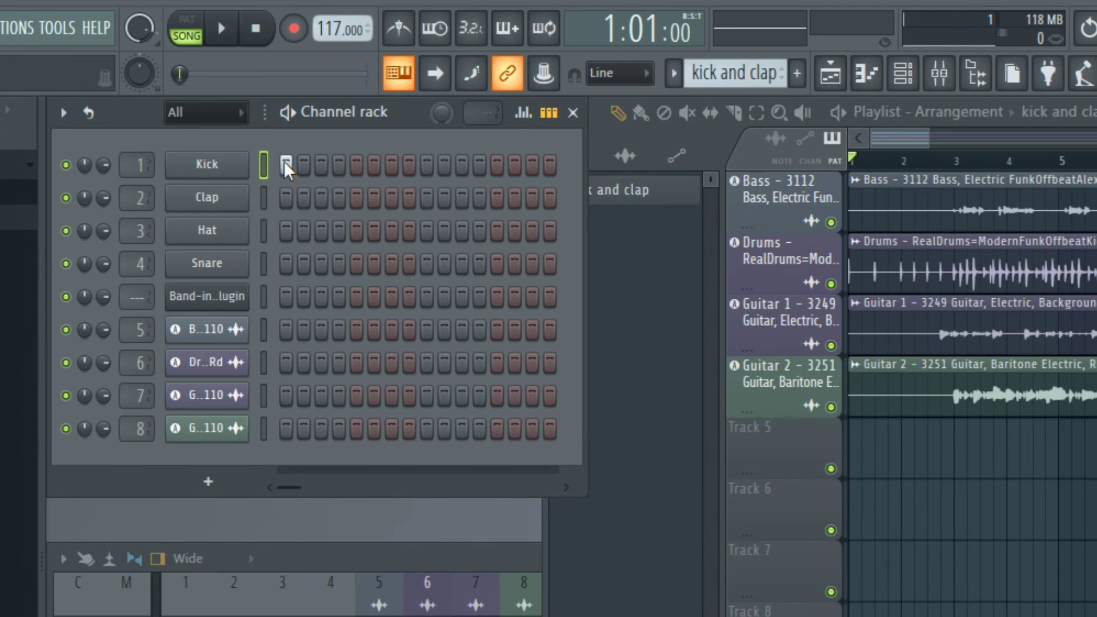
{"action": "left_click", "coordinate": [357, 197]}
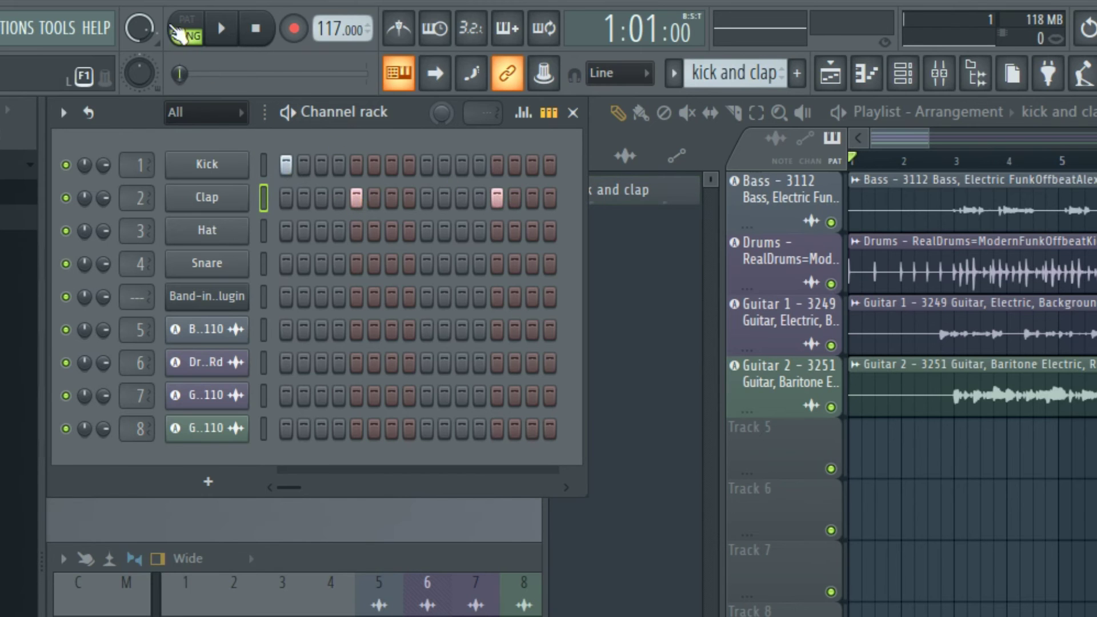
{"action": "left_click", "coordinate": [193, 21]}
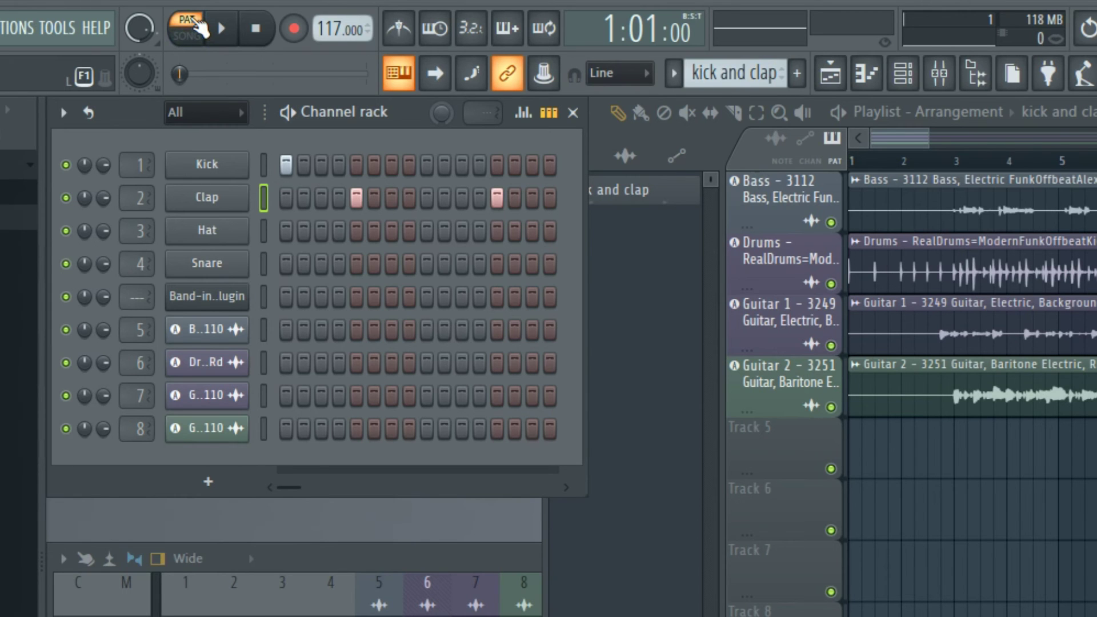
{"action": "key", "text": "space"}
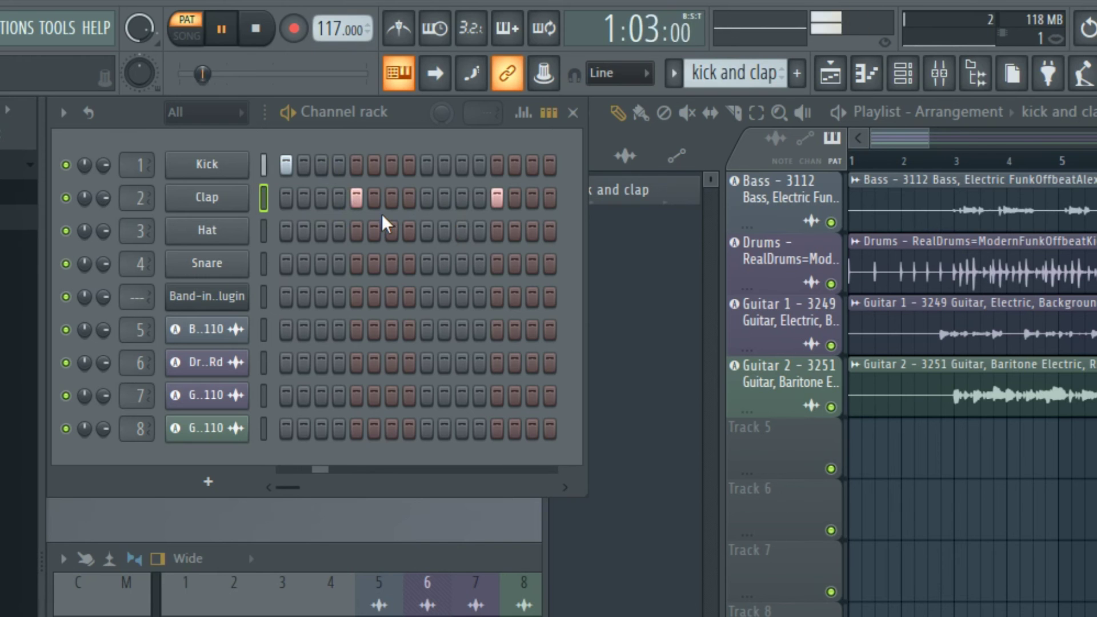
- Stop playback and open the Packs > Drums > Kicks browser folder
{"action": "key", "text": "space"}
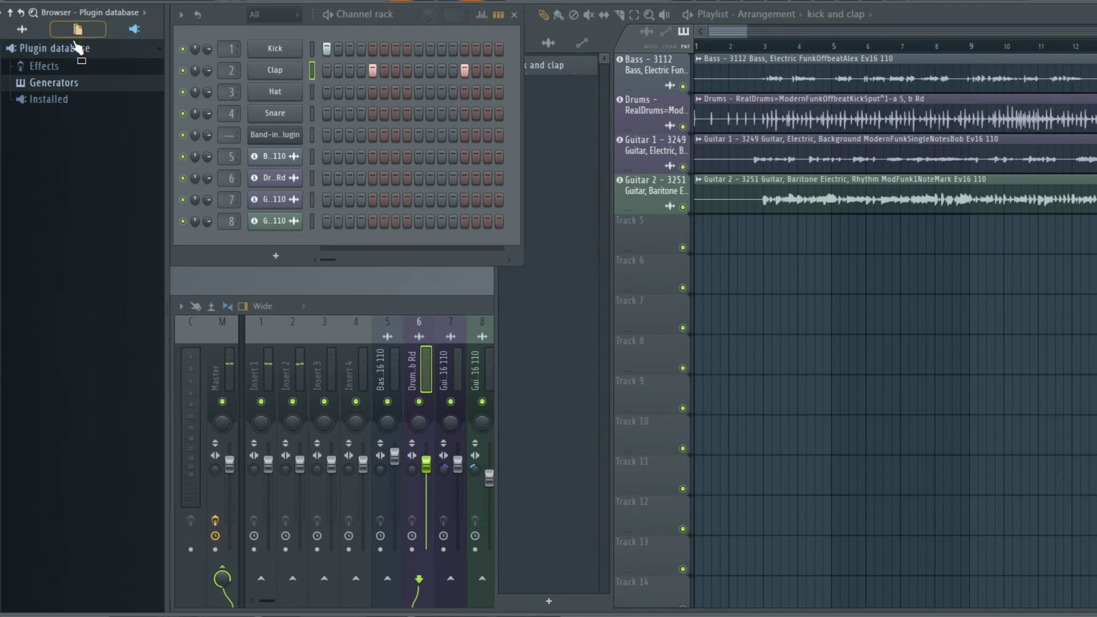
{"action": "left_click", "coordinate": [29, 32]}
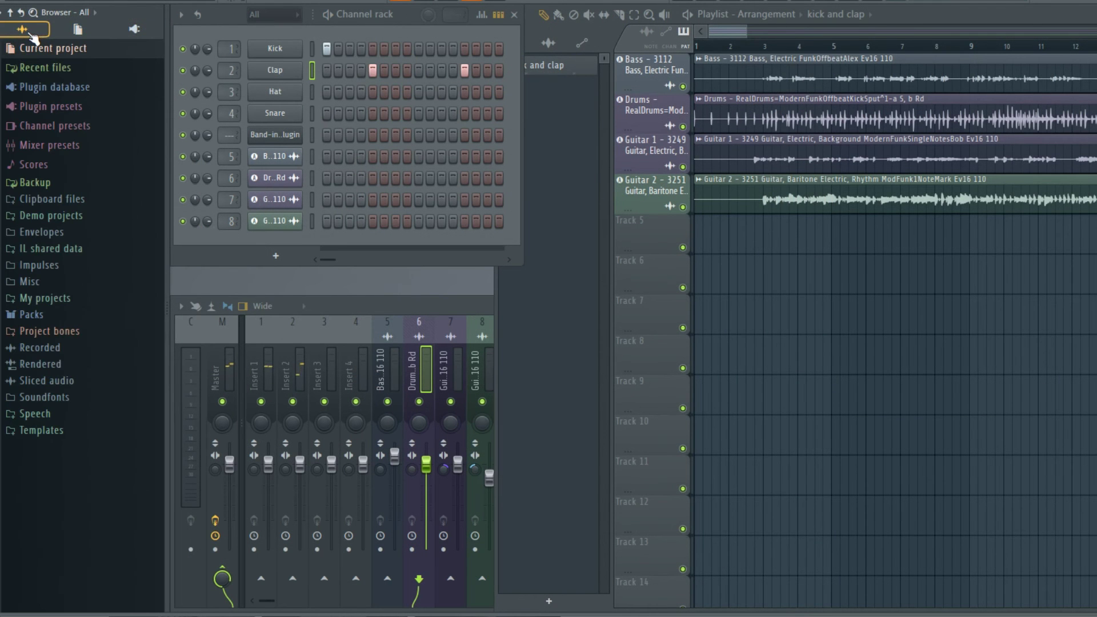
{"action": "left_click", "coordinate": [36, 314]}
{"action": "left_click", "coordinate": [44, 331]}
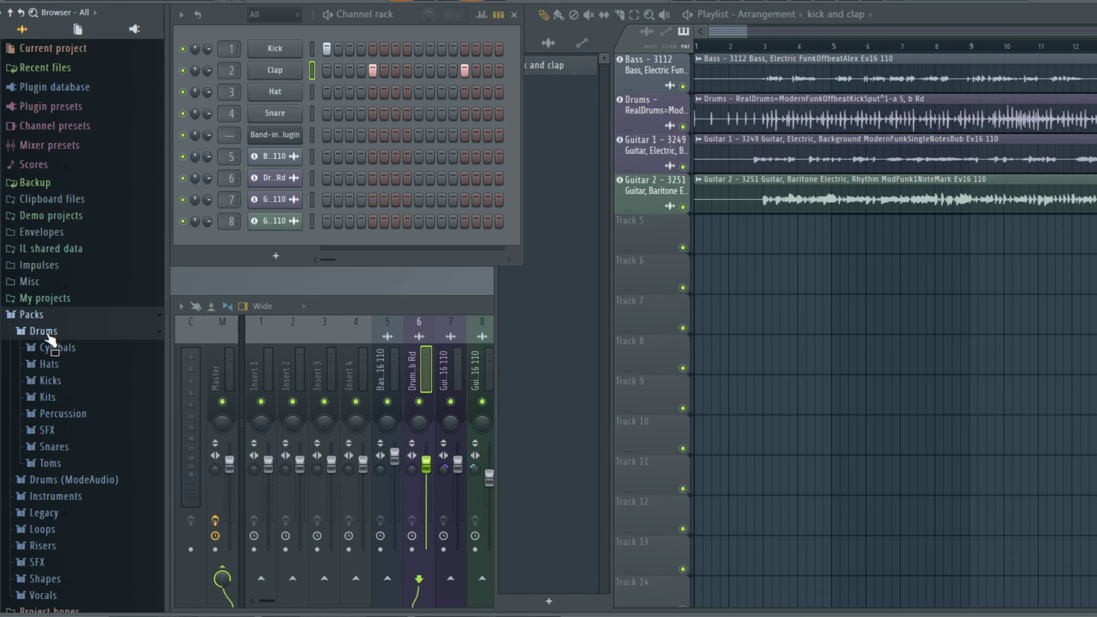
{"action": "left_click", "coordinate": [54, 381]}
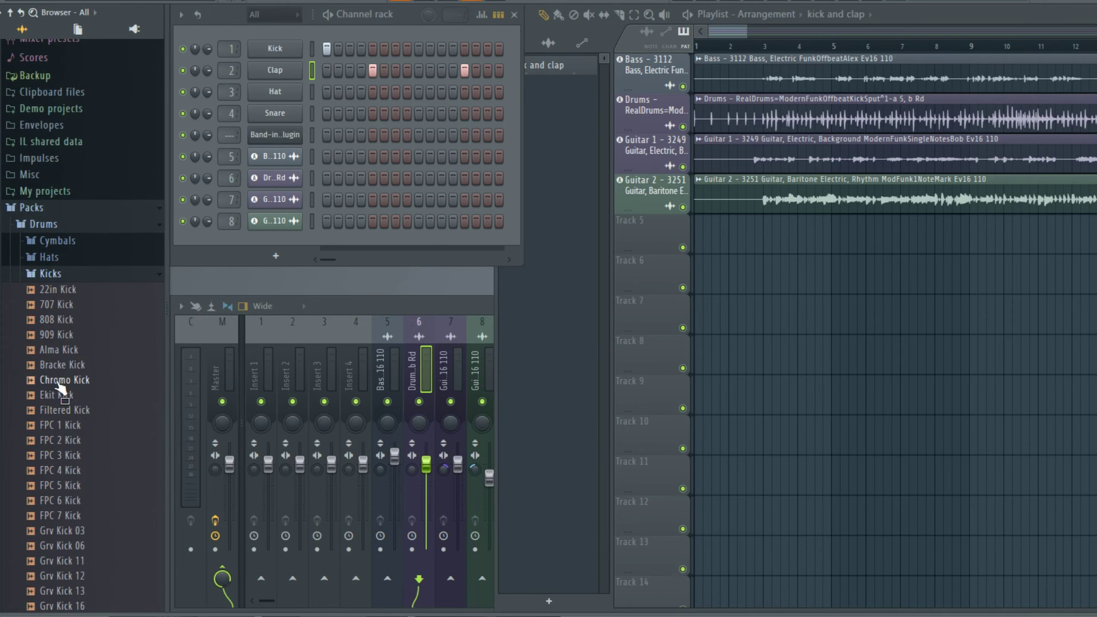
- Preview kick samples from Alma Kick through FPC, Grv, Jung, Linn and early Minimal Kicks
{"action": "left_click", "coordinate": [60, 351]}
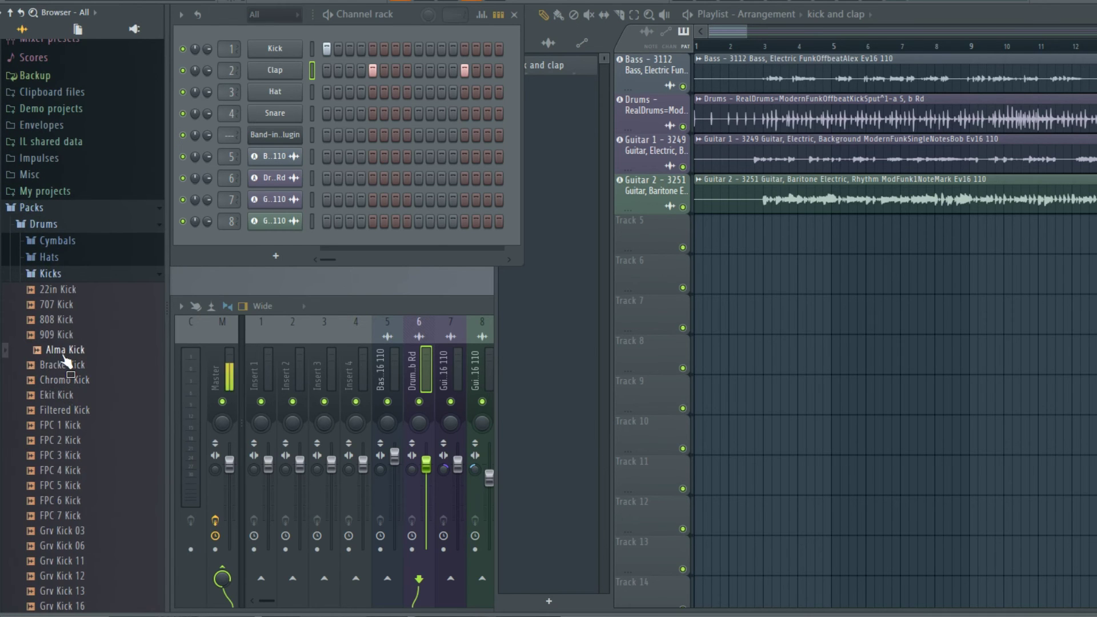
{"action": "left_click", "coordinate": [59, 441]}
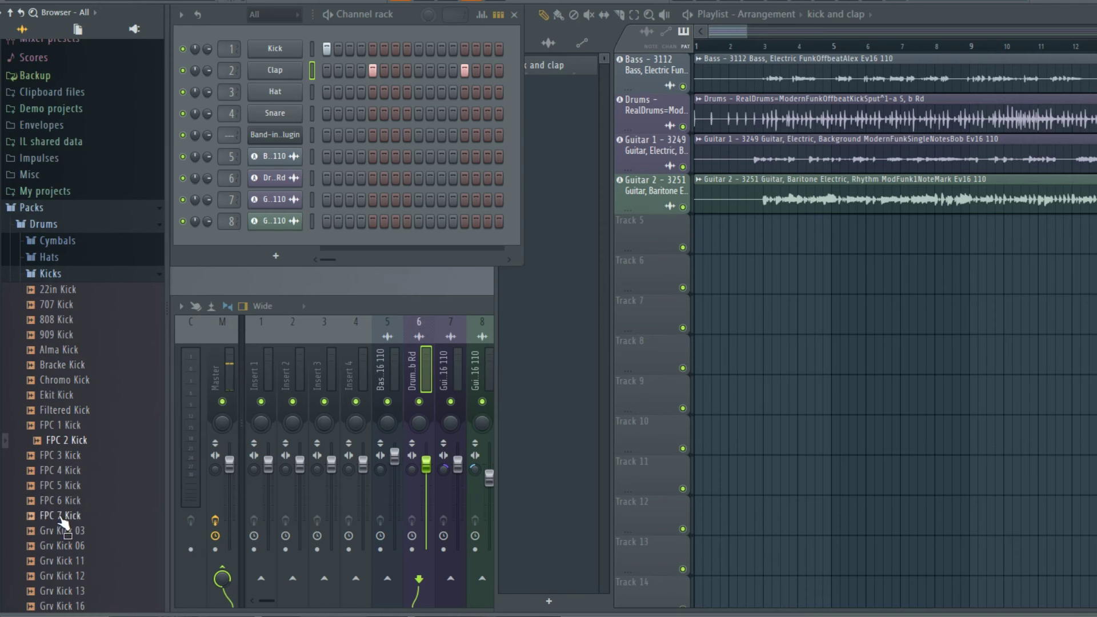
{"action": "left_click", "coordinate": [60, 515]}
{"action": "left_click", "coordinate": [63, 485]}
{"action": "left_click", "coordinate": [64, 501]}
{"action": "left_click", "coordinate": [80, 576]}
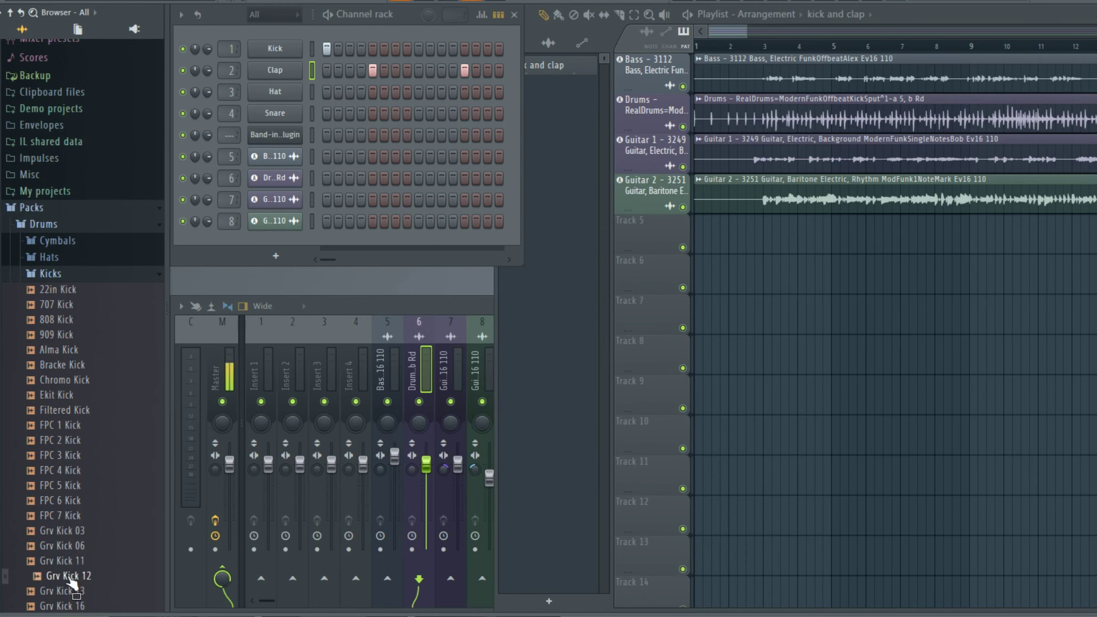
{"action": "left_click", "coordinate": [77, 590]}
{"action": "scroll", "coordinate": [86, 548], "scroll_direction": "down", "scroll_amount": 10}
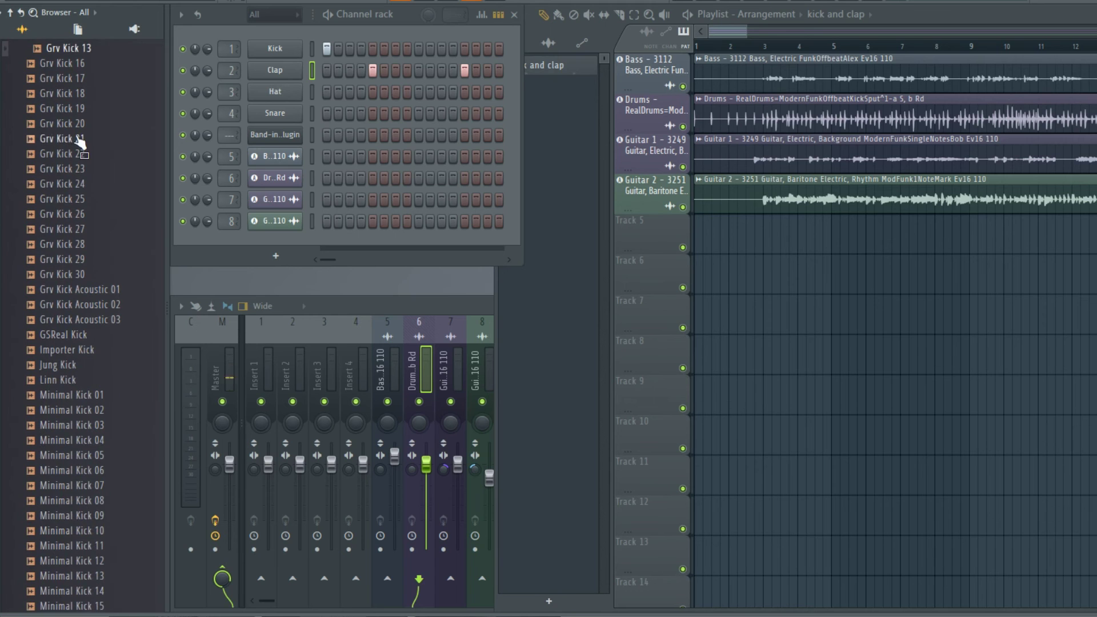
{"action": "left_click", "coordinate": [79, 139]}
{"action": "left_click", "coordinate": [79, 228]}
{"action": "left_click", "coordinate": [70, 322]}
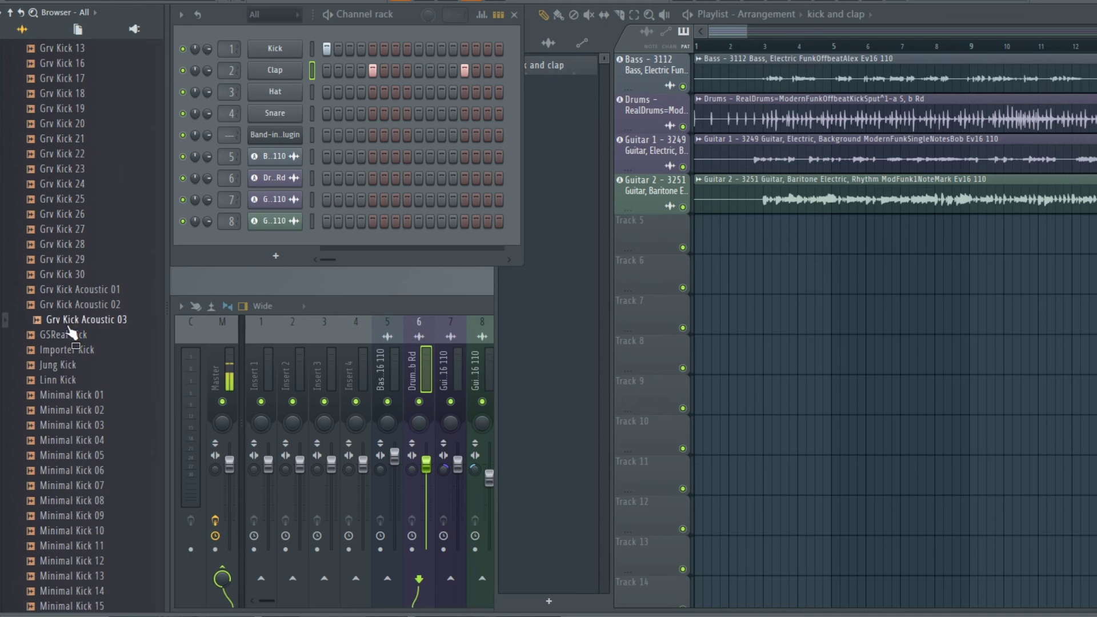
{"action": "left_click", "coordinate": [71, 366]}
{"action": "left_click", "coordinate": [71, 381]}
{"action": "left_click", "coordinate": [63, 440]}
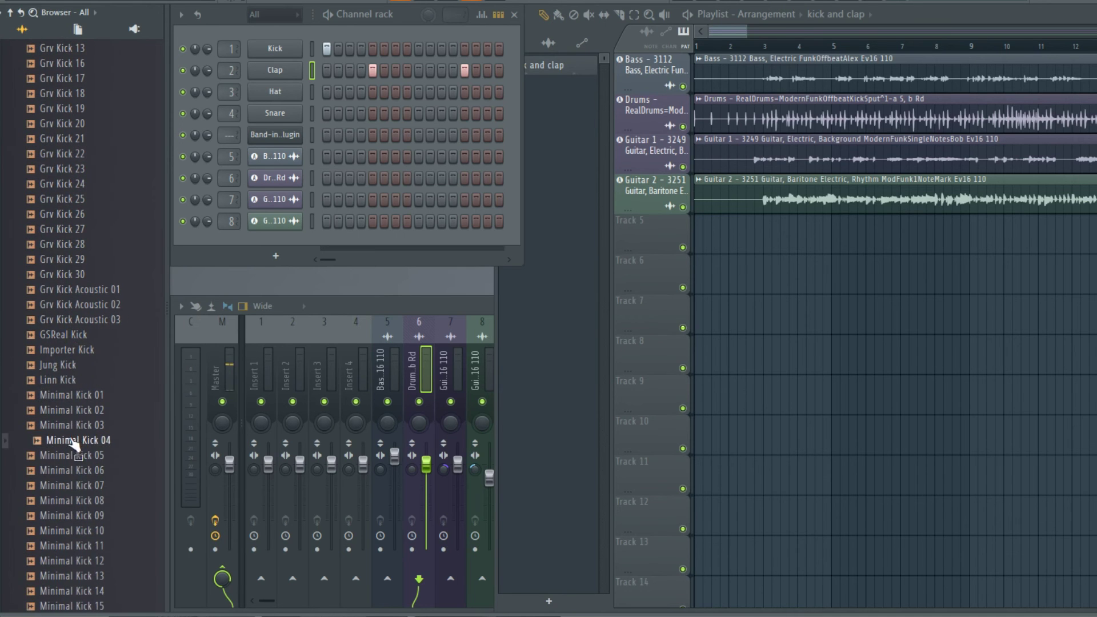
{"action": "left_click", "coordinate": [57, 508]}
- Preview Minimal Kick 18 through 42, settling on Minimal Kick 40
{"action": "scroll", "coordinate": [53, 400], "scroll_direction": "down", "scroll_amount": 8}
{"action": "left_click", "coordinate": [60, 289]}
{"action": "left_click", "coordinate": [60, 349]}
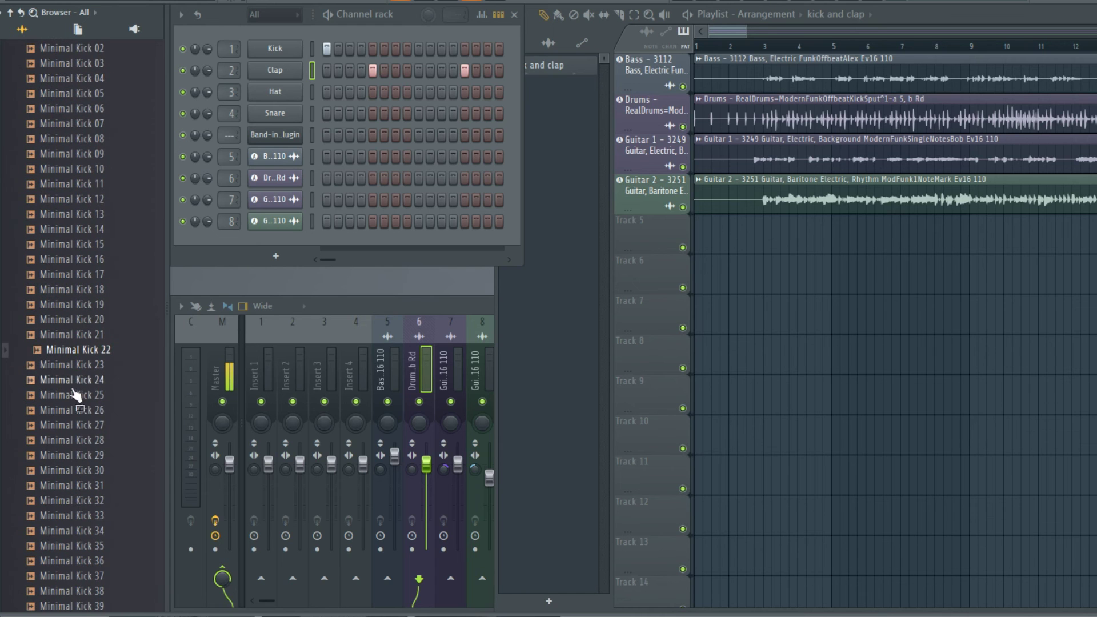
{"action": "left_click", "coordinate": [66, 440]}
{"action": "left_click", "coordinate": [69, 500]}
{"action": "left_click", "coordinate": [83, 547]}
{"action": "scroll", "coordinate": [83, 544], "scroll_direction": "down", "scroll_amount": 4}
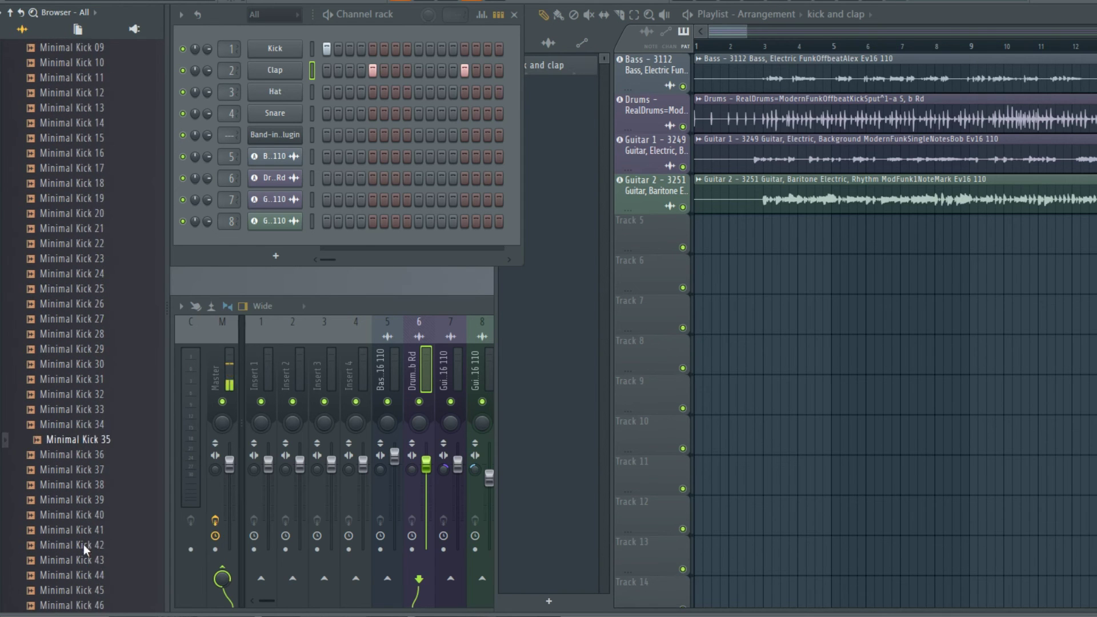
{"action": "left_click", "coordinate": [87, 410]}
{"action": "left_click", "coordinate": [89, 438]}
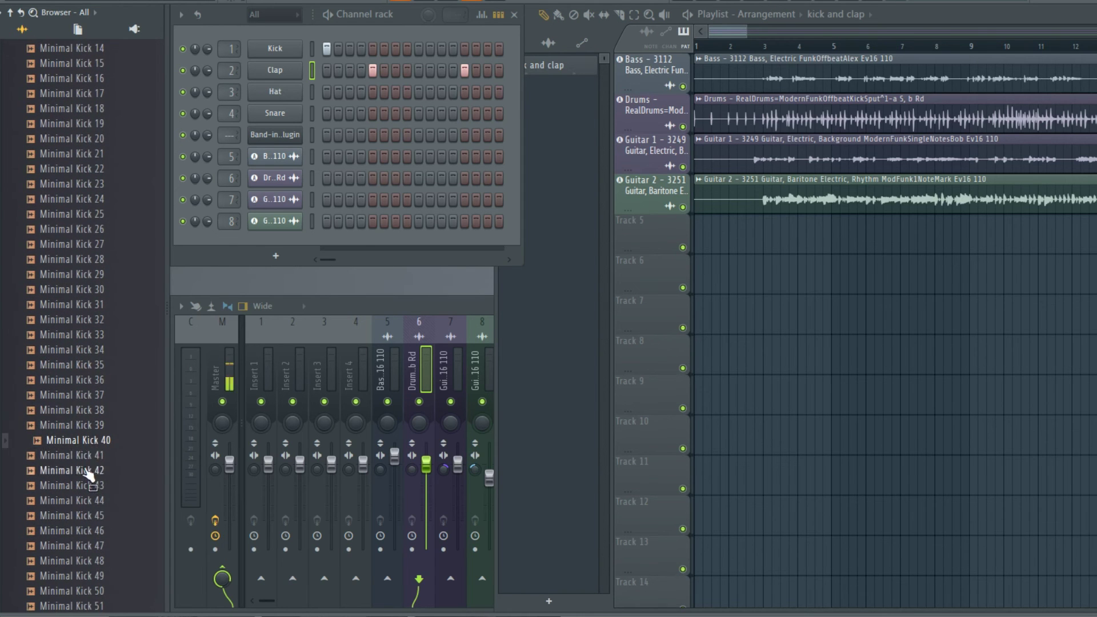
{"action": "left_click", "coordinate": [89, 472]}
{"action": "left_click", "coordinate": [89, 456]}
{"action": "left_click", "coordinate": [95, 441]}
- Load Minimal Kick 40 onto the first channel and play the pattern to hear it
{"action": "left_click_drag", "start_coordinate": [71, 438], "coordinate": [286, 49]}
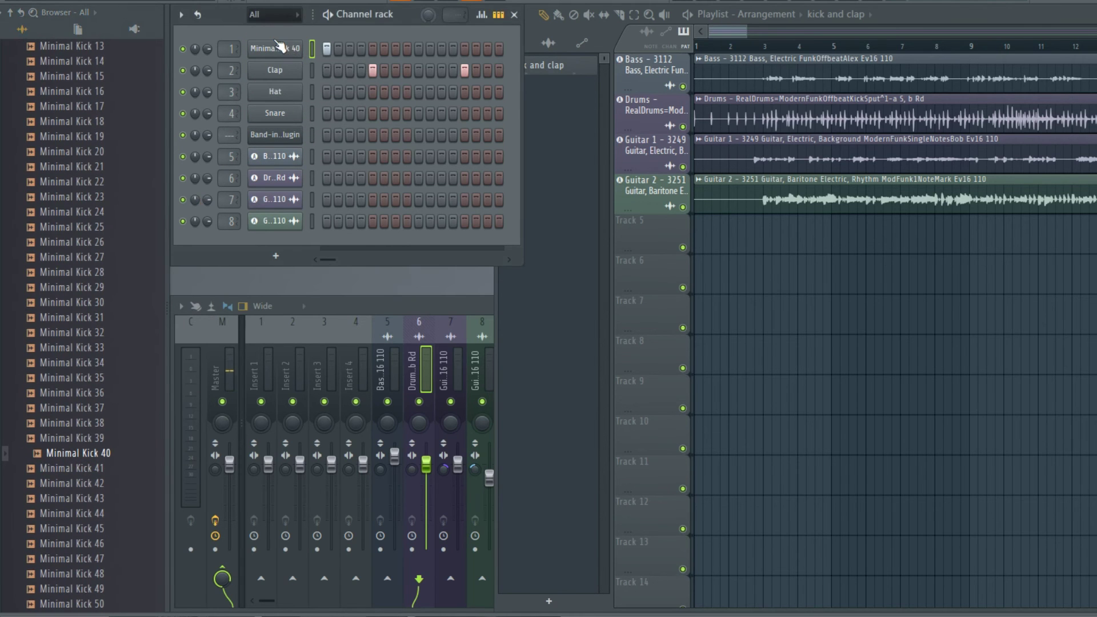
{"action": "key", "text": "space"}
{"action": "scroll", "coordinate": [65, 196], "scroll_direction": "up", "scroll_amount": 15}
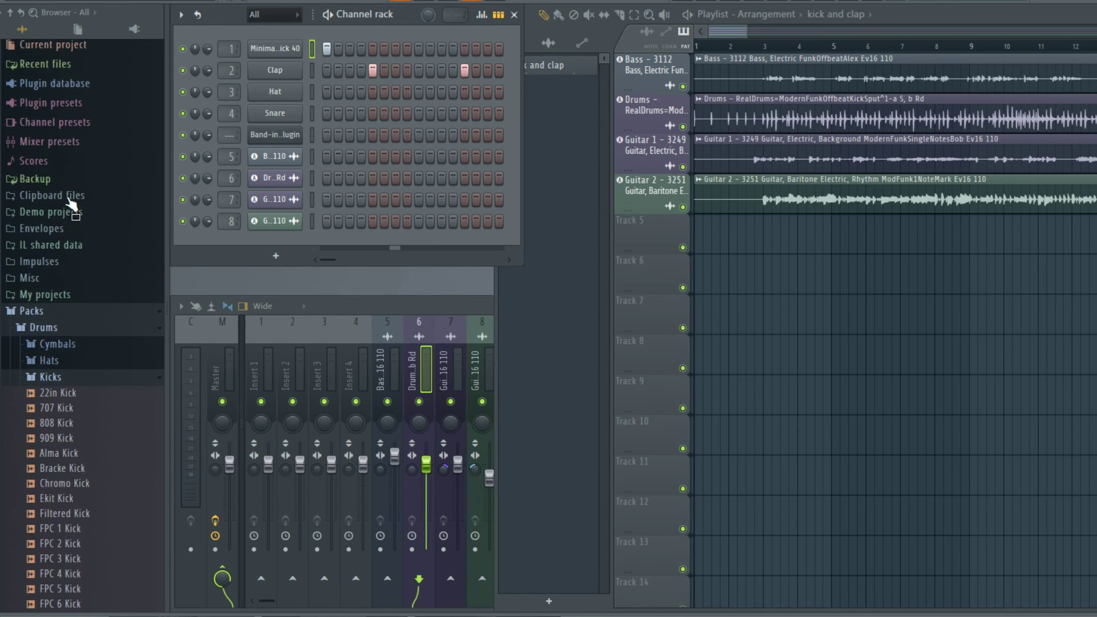
- Audition the Percussion pack claps (909 Clap, 909 Clav, DNC Clap 1, DNC Clap 2) and load DNC Clap 1 onto channel 2
{"action": "left_click", "coordinate": [43, 381]}
{"action": "left_click", "coordinate": [63, 417]}
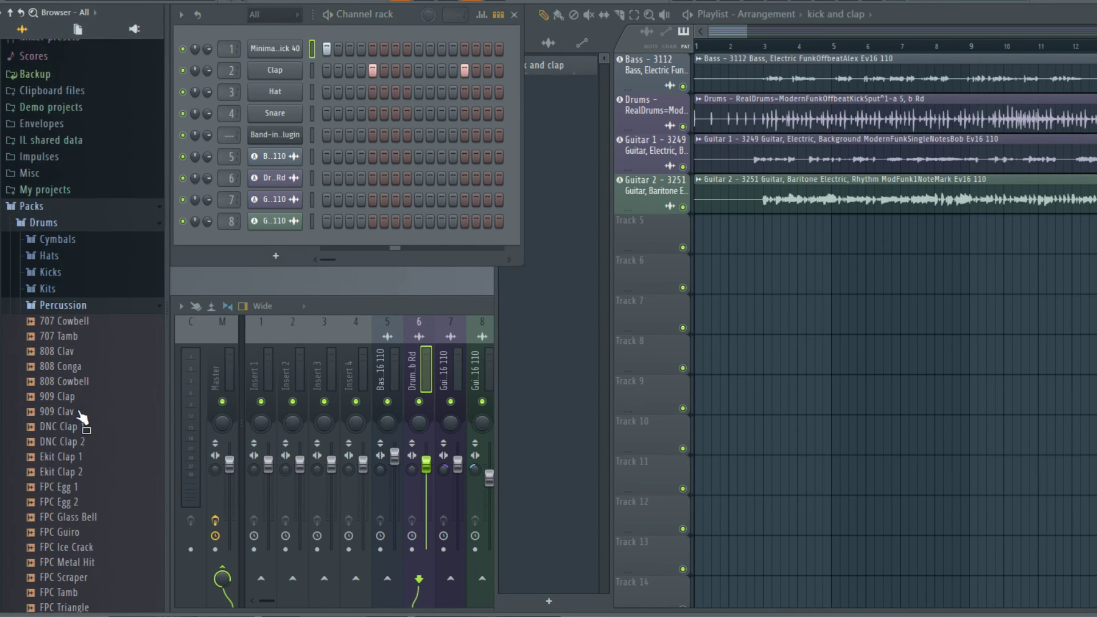
{"action": "left_click", "coordinate": [64, 398]}
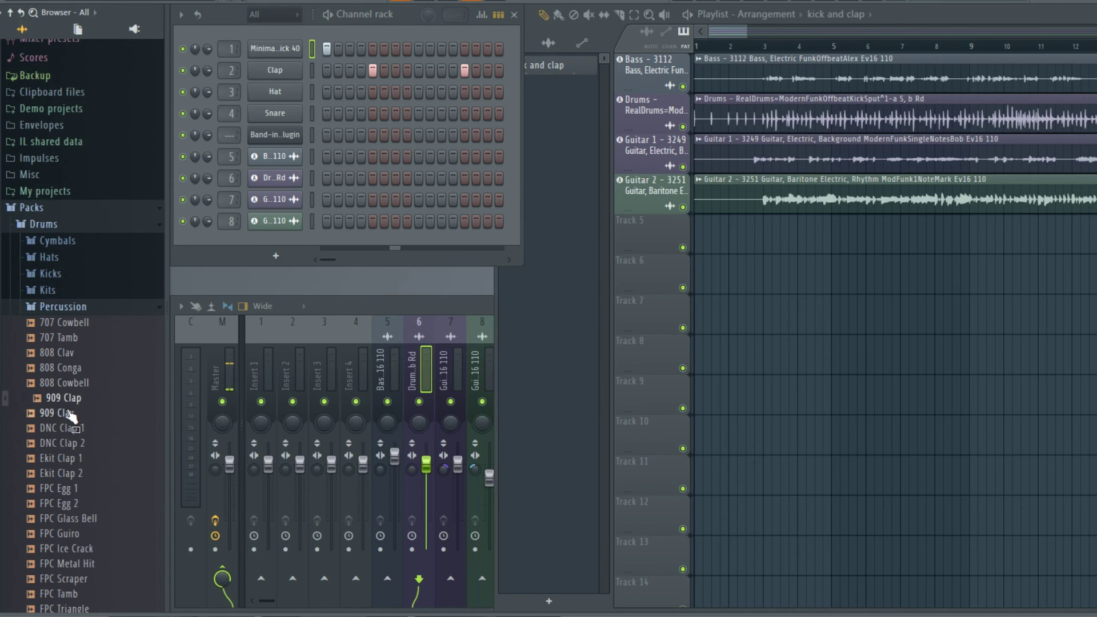
{"action": "left_click", "coordinate": [68, 415]}
{"action": "left_click", "coordinate": [72, 429]}
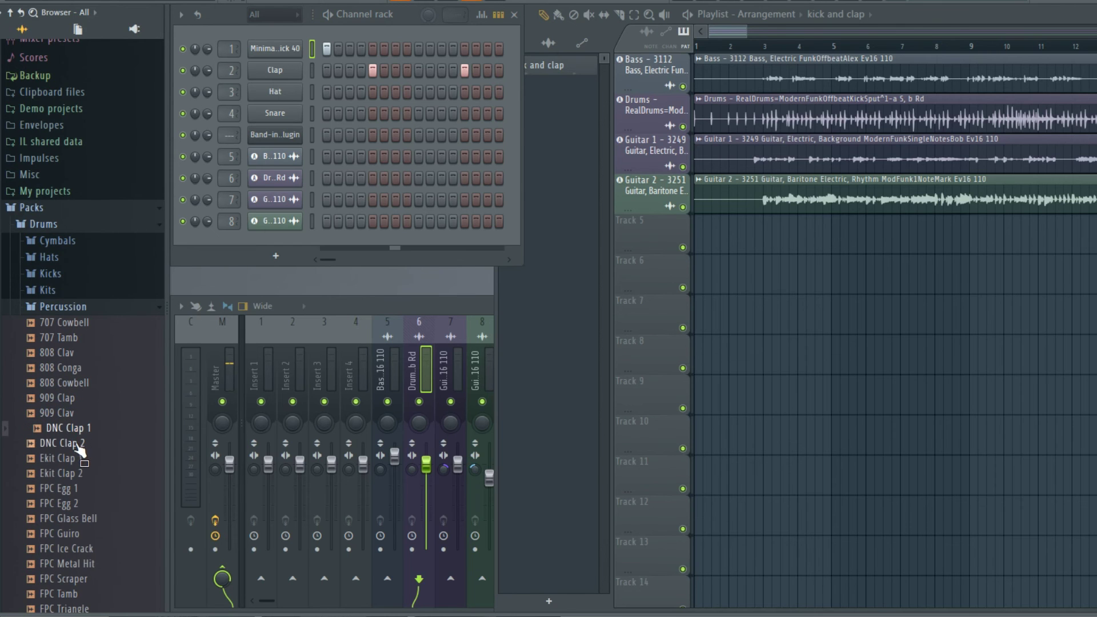
{"action": "left_click", "coordinate": [81, 446]}
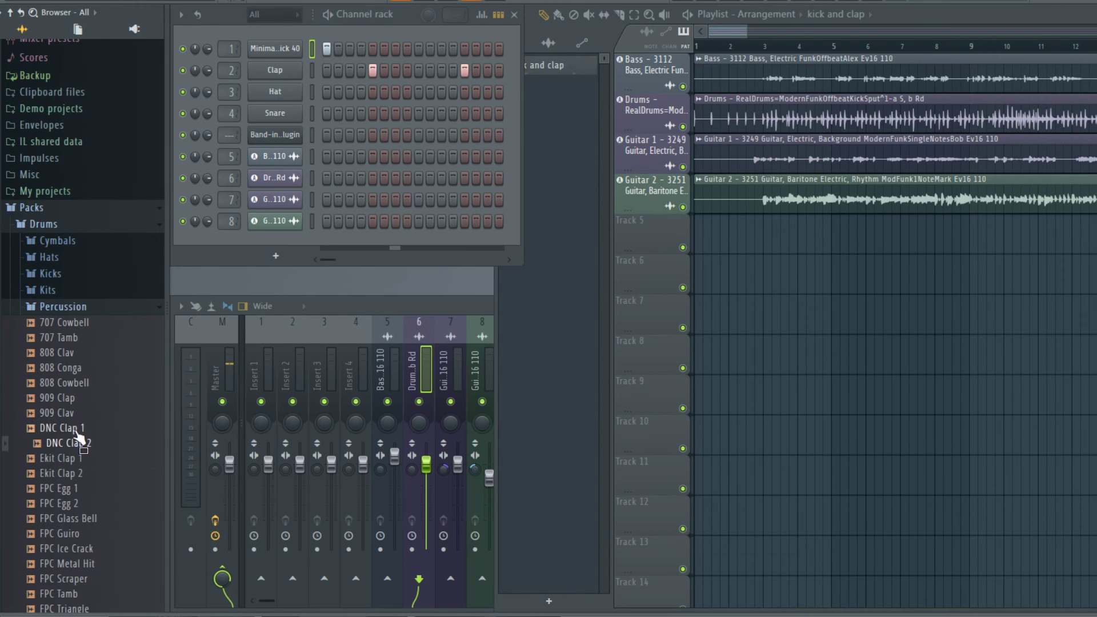
{"action": "left_click", "coordinate": [68, 429]}
{"action": "left_click_drag", "start_coordinate": [45, 441], "coordinate": [286, 78]}
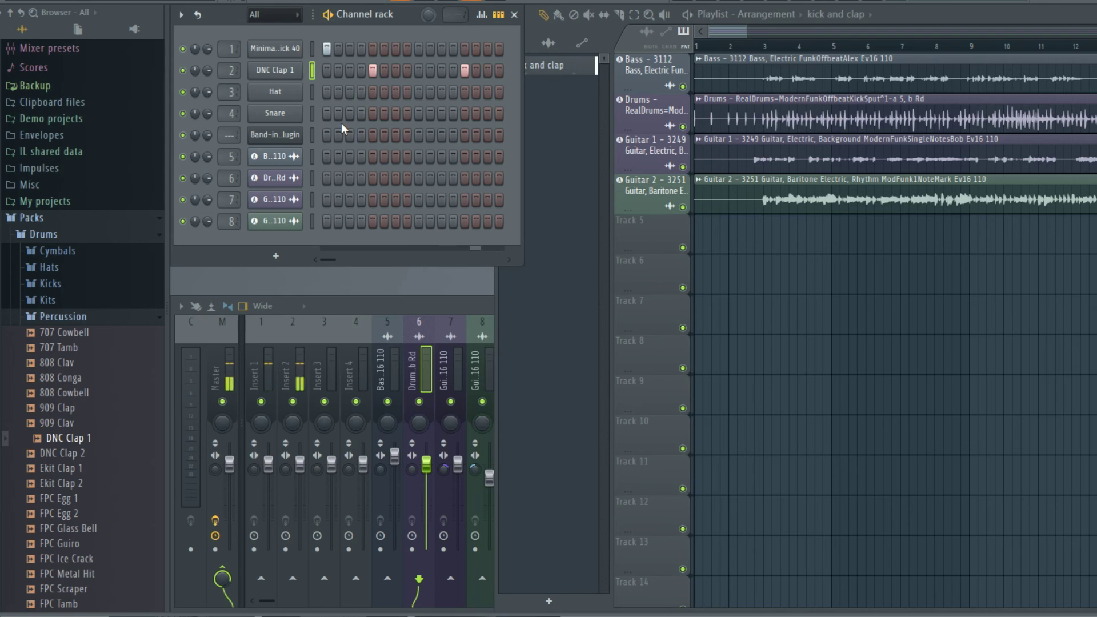
{"action": "left_click", "coordinate": [564, 110]}
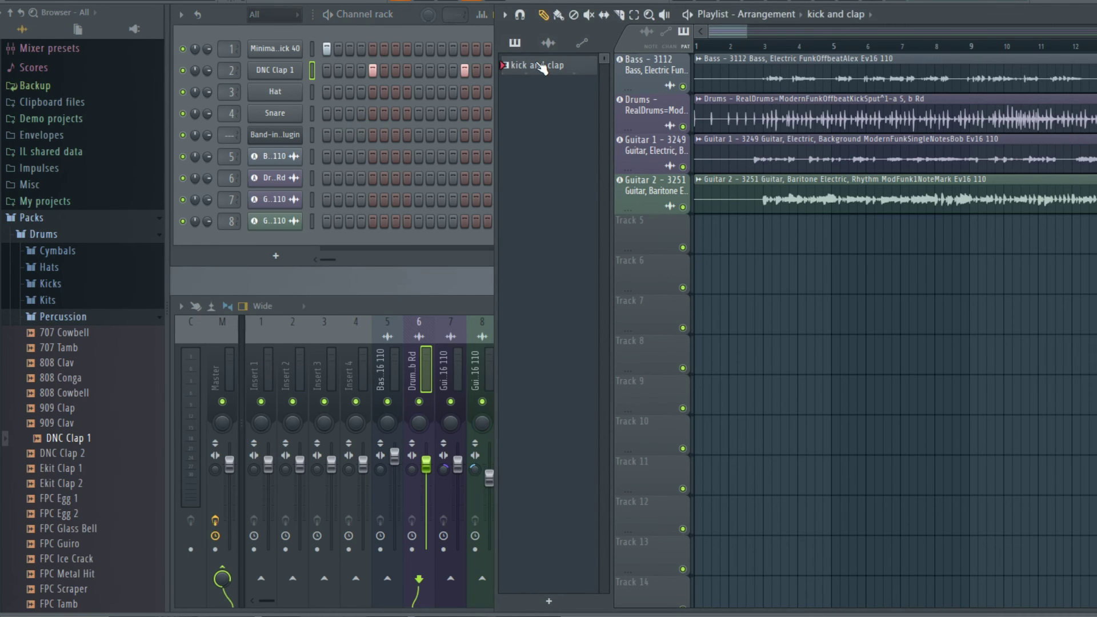
- Paint kick and clap clips along Track 5 from bar 3 and set mixer Insert 2 to about -1.9 dB
{"action": "mouse_move", "coordinate": [541, 67]}
{"action": "left_mouse_down"}
{"action": "mouse_move", "coordinate": [784, 233]}
{"action": "mouse_move", "coordinate": [763, 238]}
{"action": "mouse_move", "coordinate": [741, 221]}
{"action": "mouse_move", "coordinate": [967, 222]}
{"action": "left_mouse_up"}
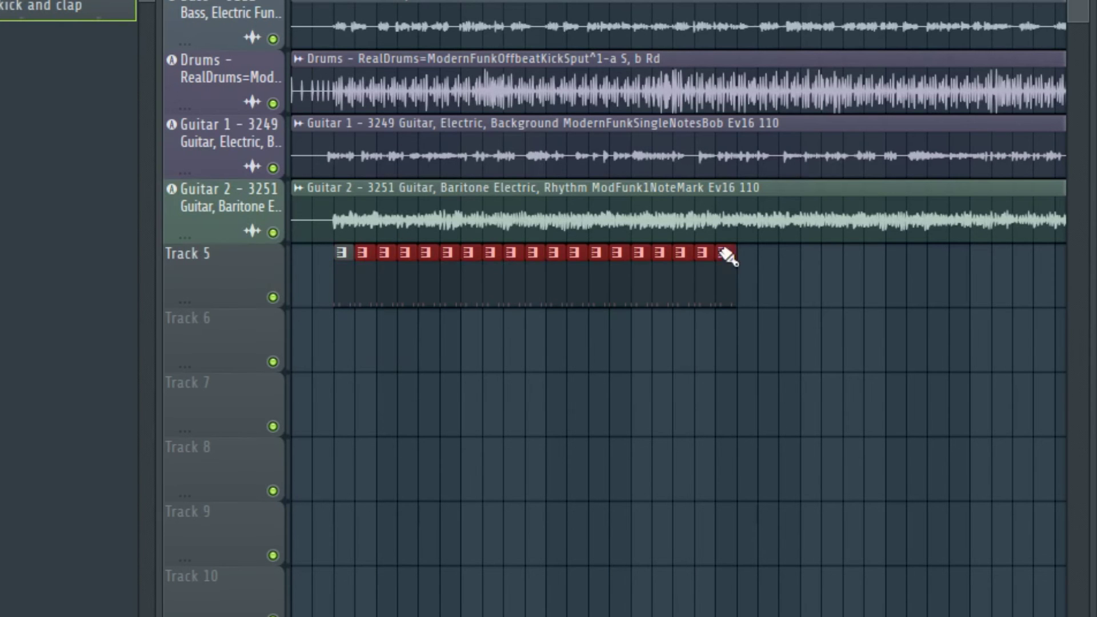
{"action": "left_click_drag", "start_coordinate": [726, 255], "coordinate": [1056, 254]}
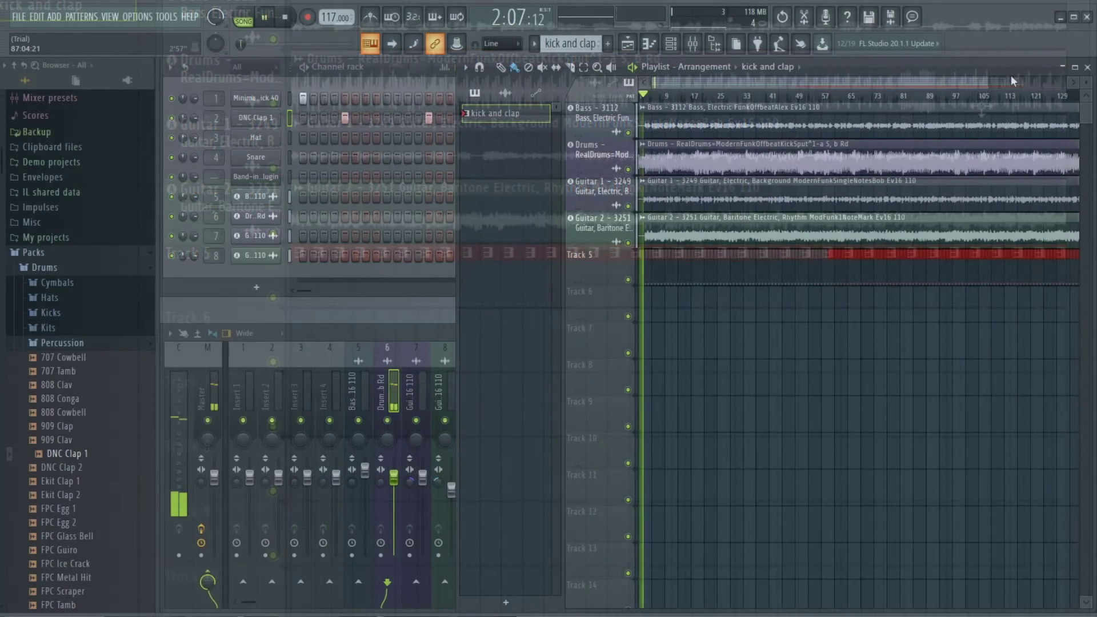
{"action": "left_click_drag", "start_coordinate": [986, 83], "coordinate": [715, 83]}
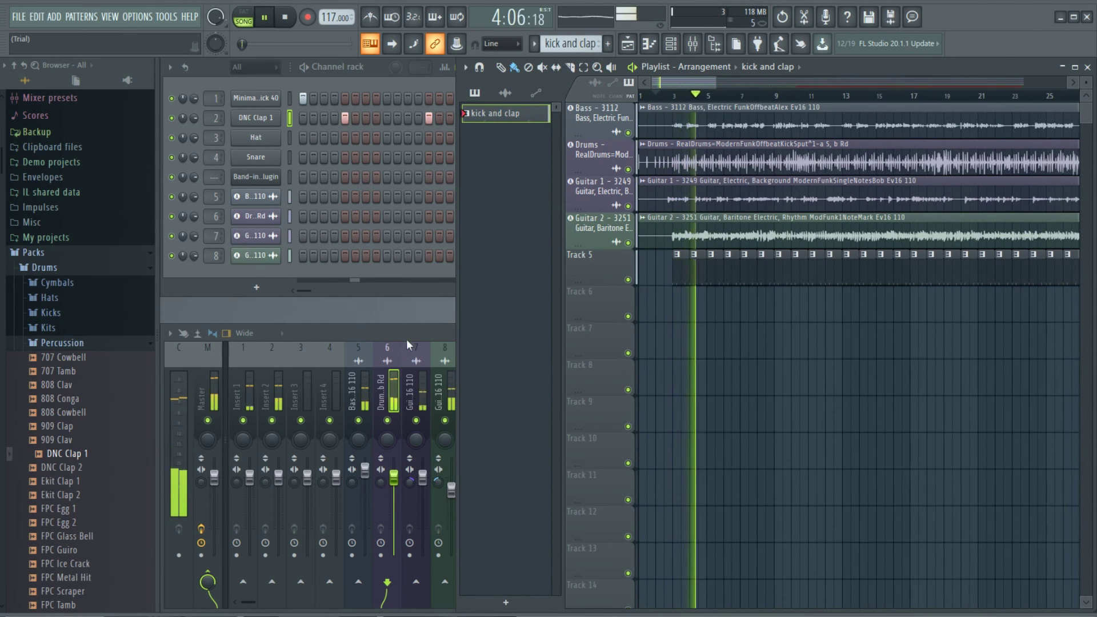
{"action": "left_click_drag", "start_coordinate": [278, 477], "coordinate": [249, 462]}
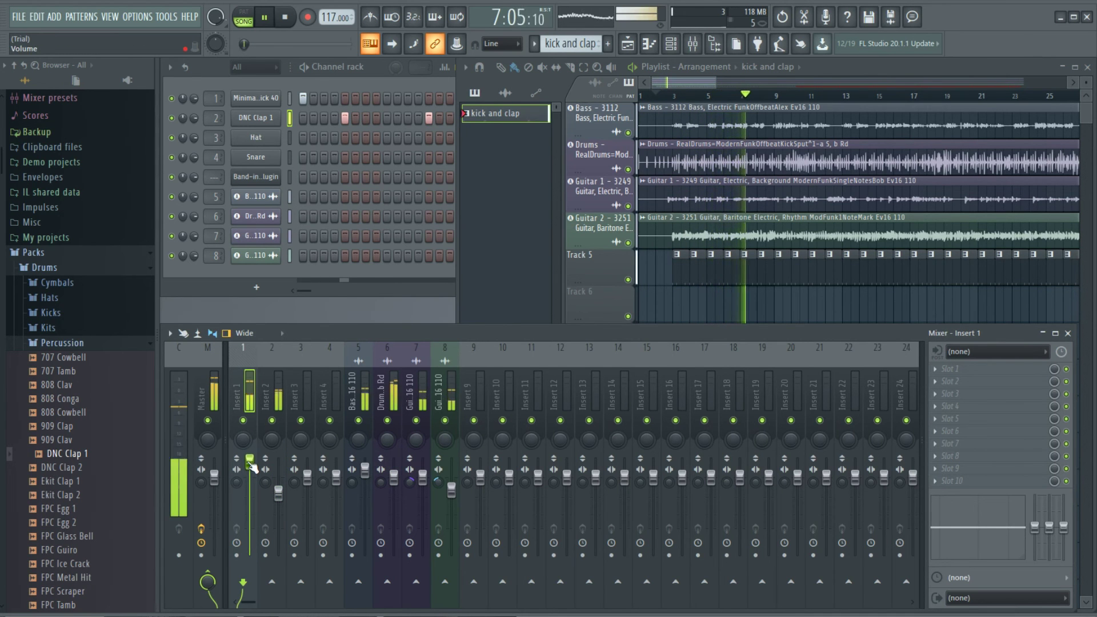
{"action": "mouse_move", "coordinate": [278, 491]}
{"action": "left_mouse_down"}
{"action": "mouse_move", "coordinate": [249, 471]}
{"action": "mouse_move", "coordinate": [278, 484]}
{"action": "left_mouse_up"}
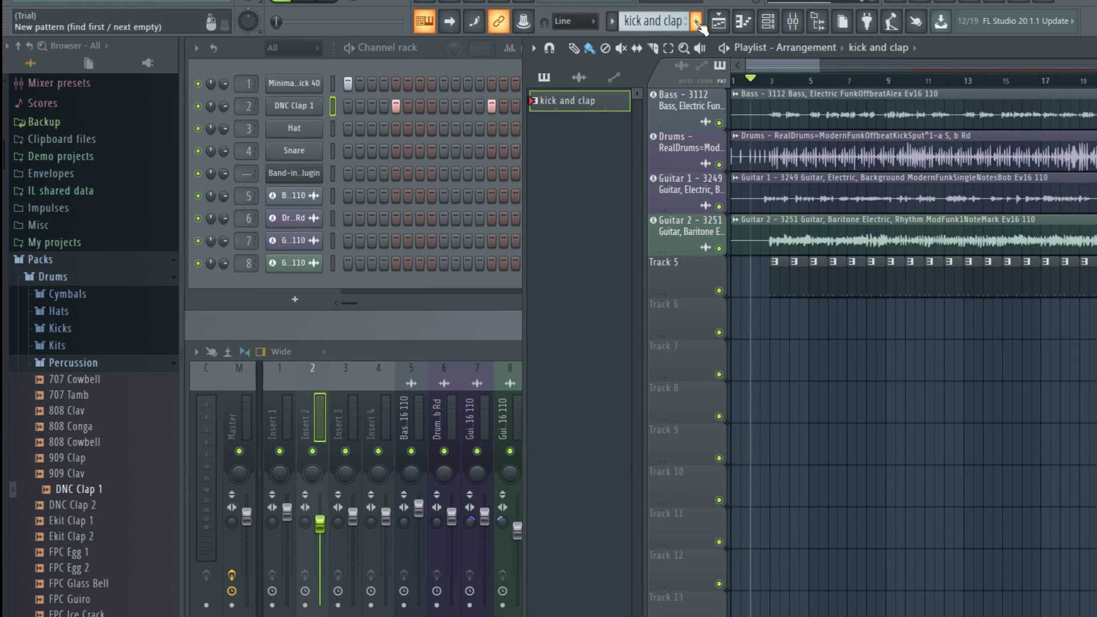
- Create a new pattern named 'synth' and browse to Plugin database > Generators > Synth classic
{"action": "left_click", "coordinate": [696, 22]}
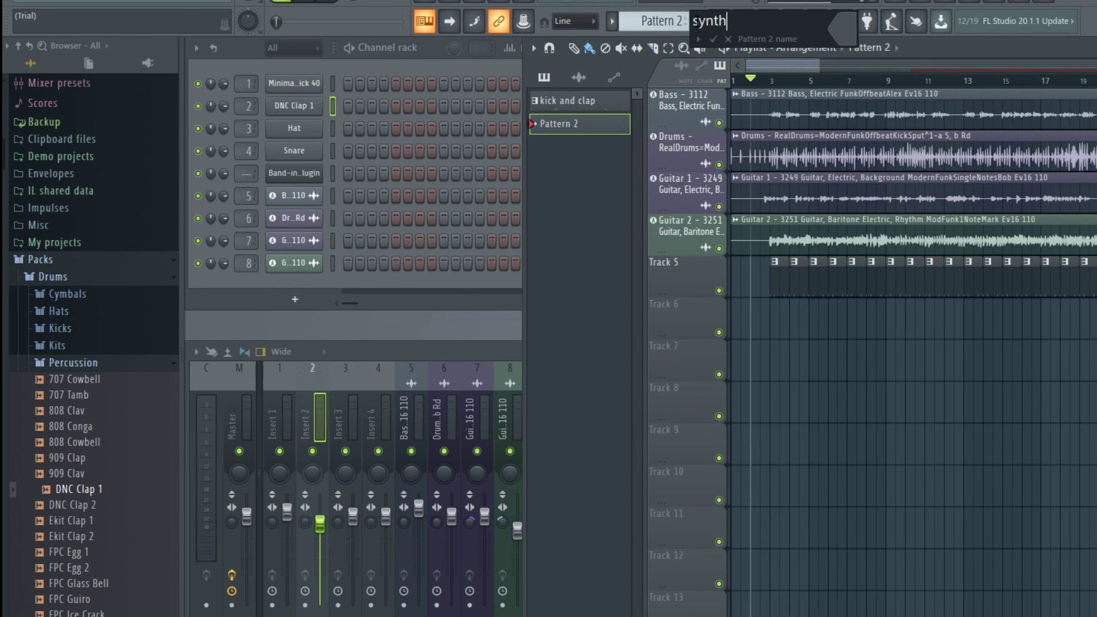
{"action": "key", "text": "Return"}
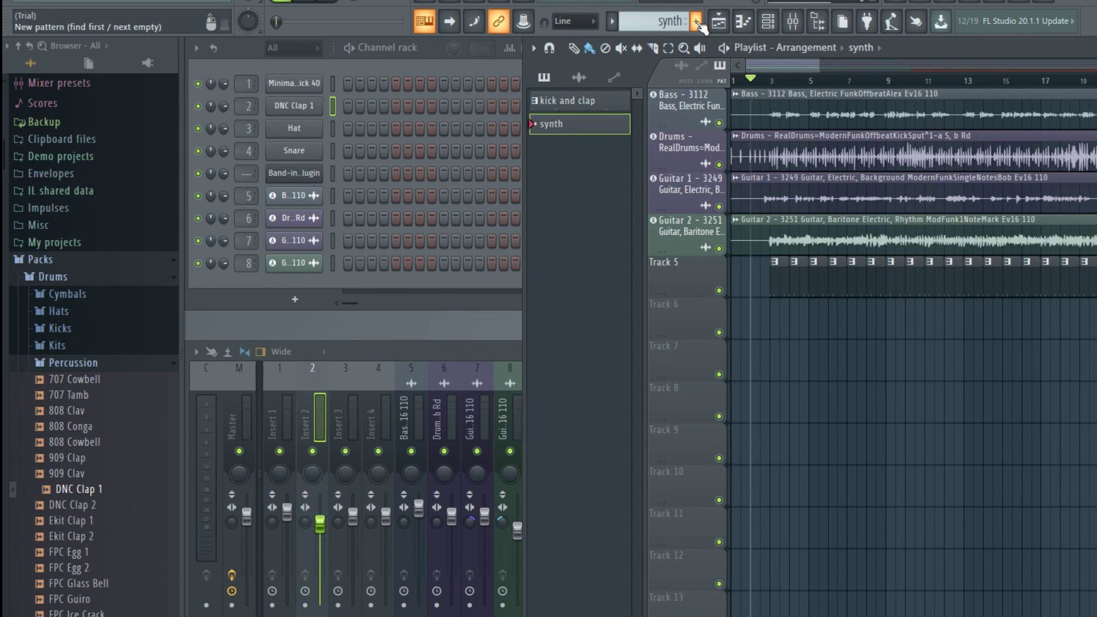
{"action": "left_click", "coordinate": [40, 259]}
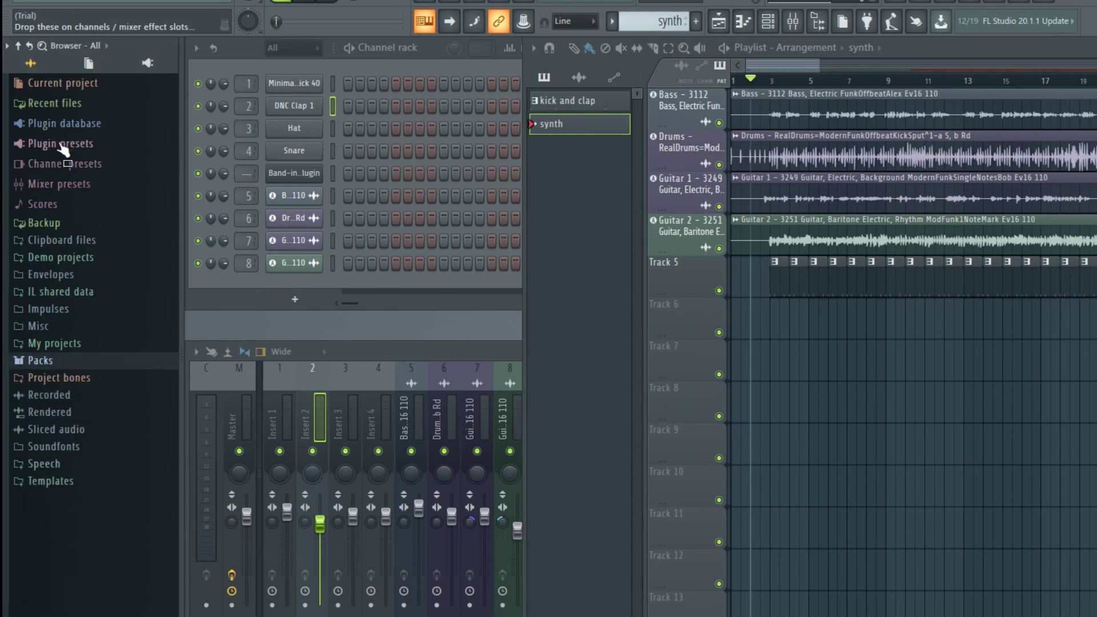
{"action": "left_click", "coordinate": [71, 125]}
{"action": "left_click", "coordinate": [57, 159]}
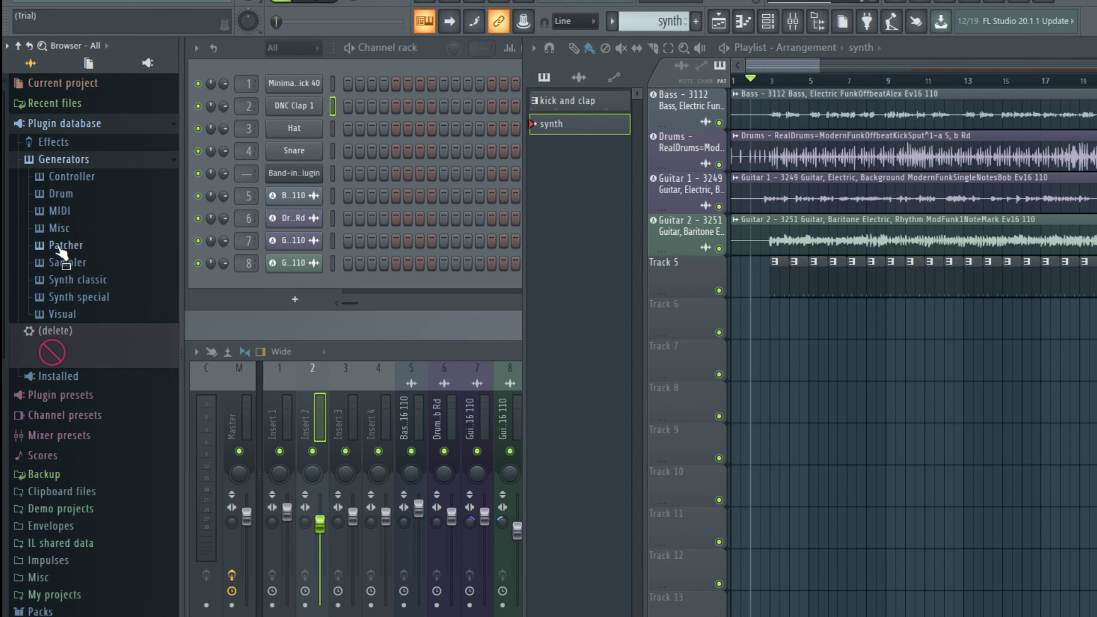
{"action": "left_click", "coordinate": [77, 280]}
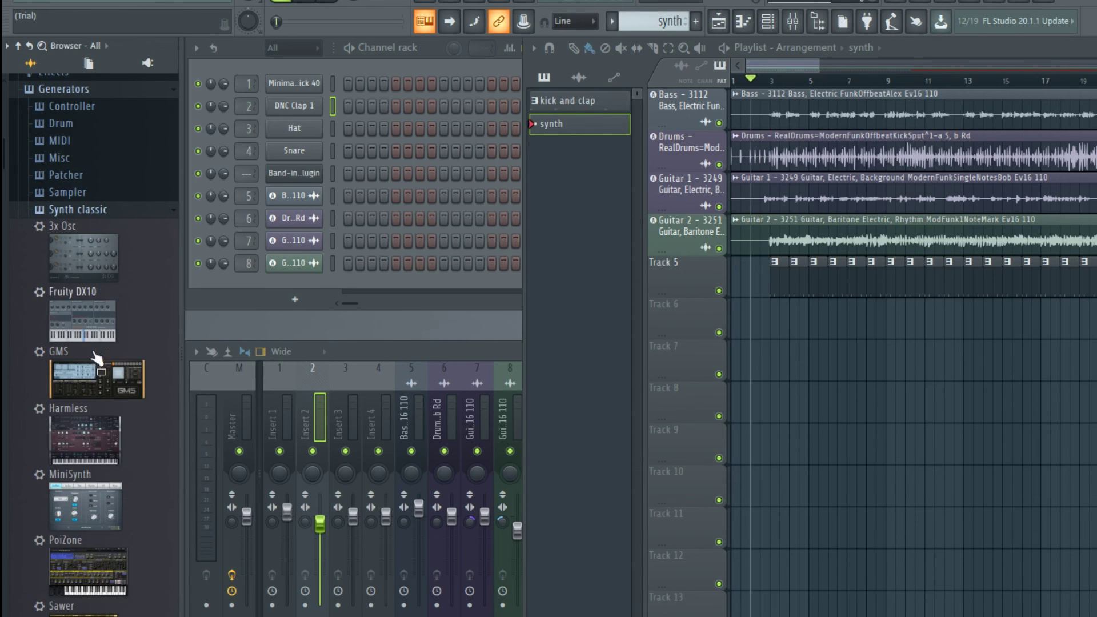
- Load PoiZone into the Channel rack and open its piano roll for the synth pattern
{"action": "left_click_drag", "start_coordinate": [86, 575], "coordinate": [309, 277]}
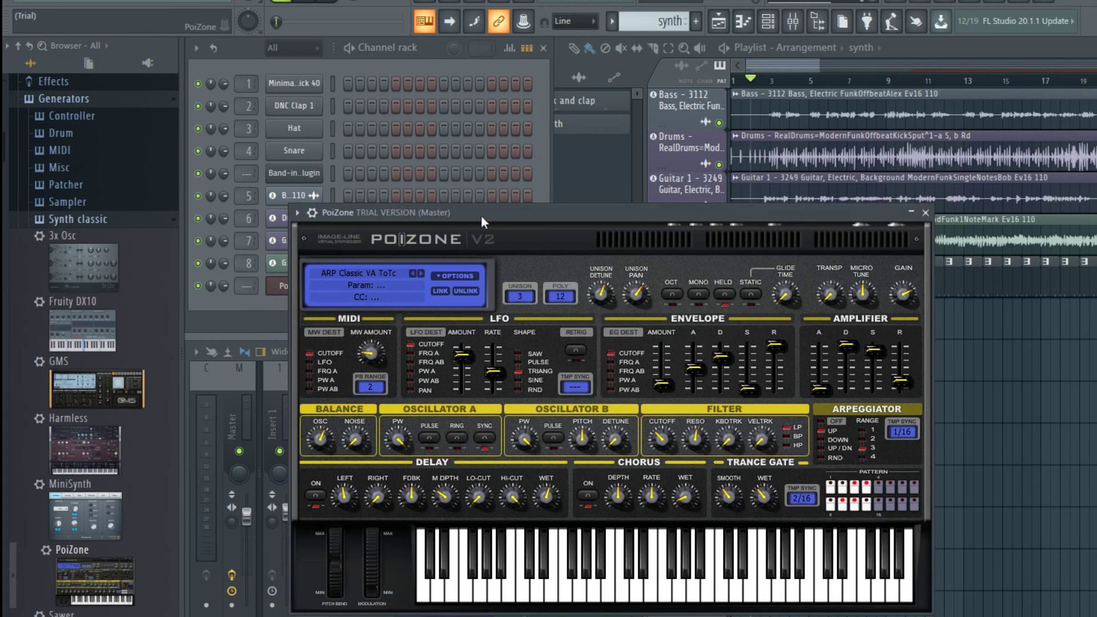
{"action": "left_click_drag", "start_coordinate": [486, 214], "coordinate": [325, 266]}
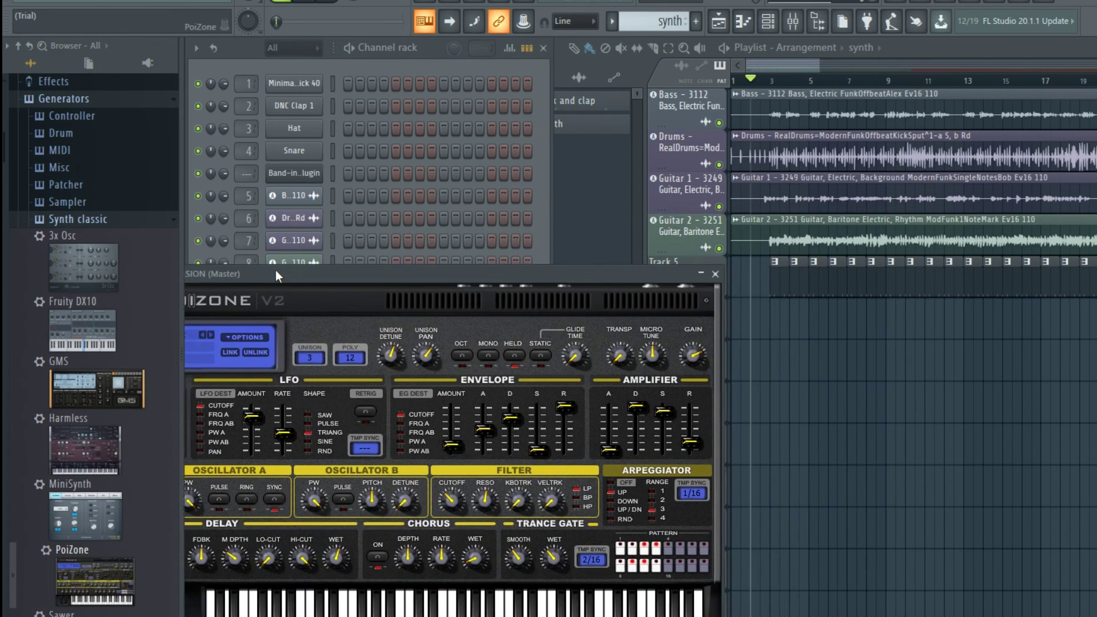
{"action": "left_click_drag", "start_coordinate": [275, 271], "coordinate": [200, 264]}
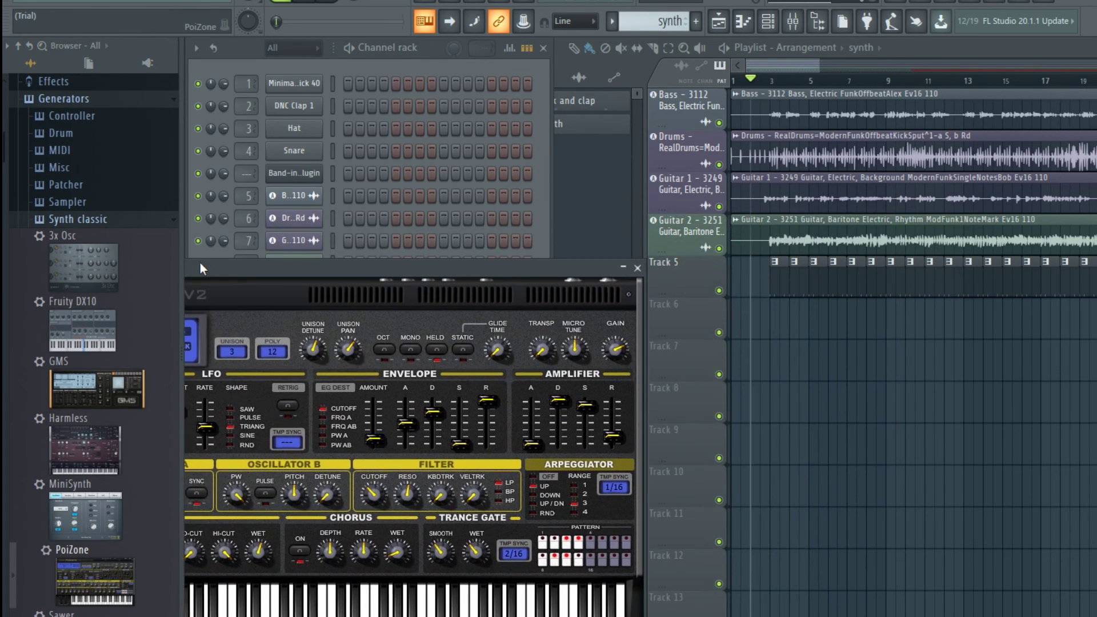
{"action": "left_click", "coordinate": [591, 161]}
{"action": "left_click", "coordinate": [573, 137]}
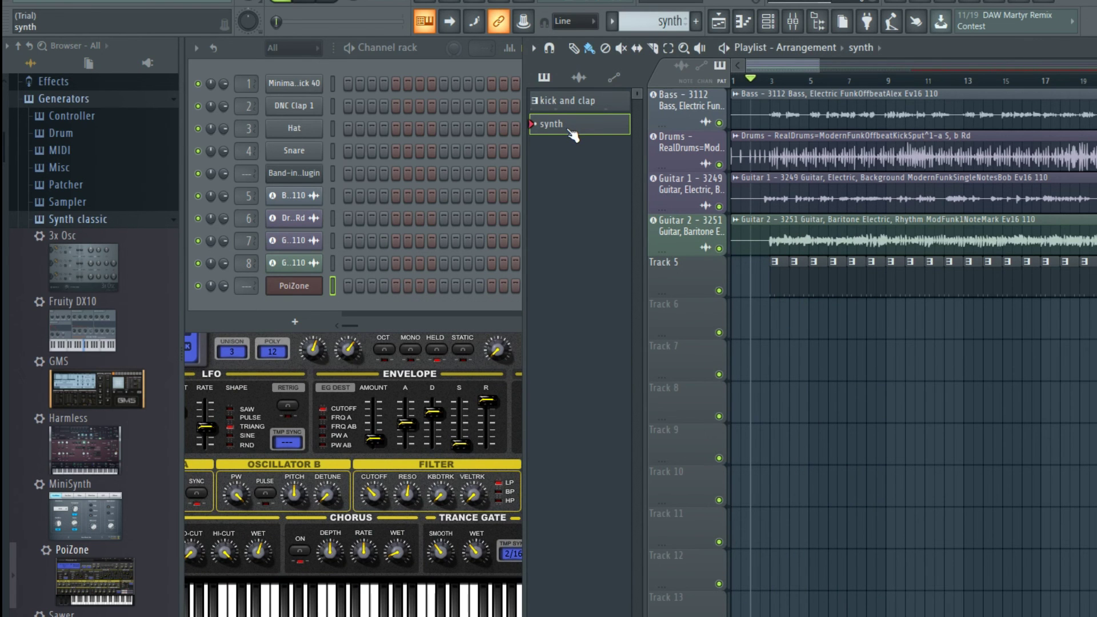
{"action": "left_click", "coordinate": [745, 24]}
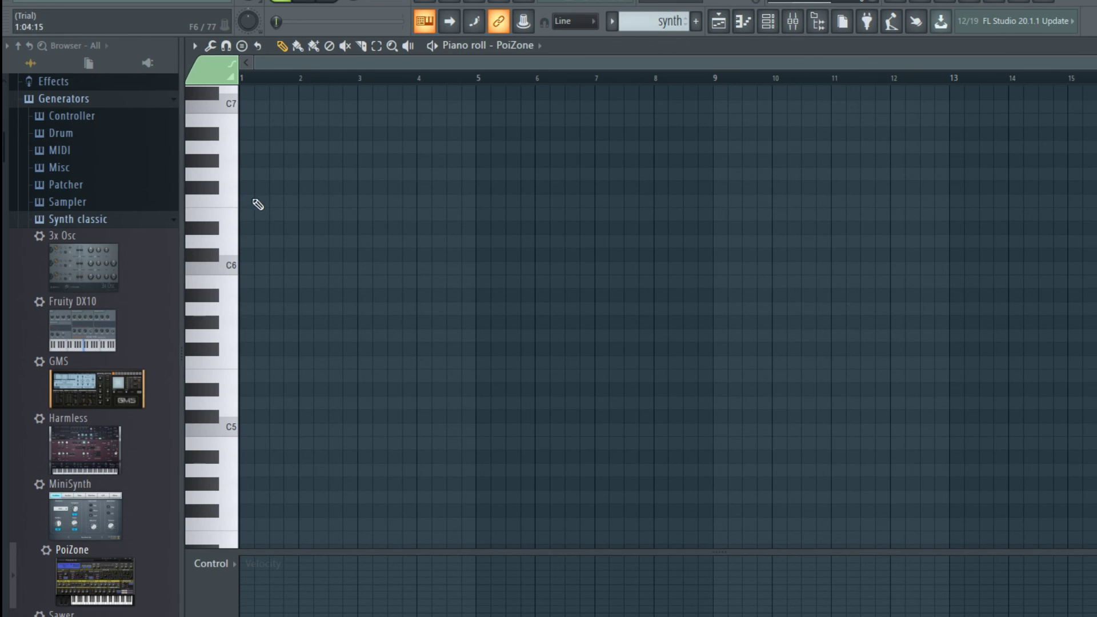
- Draw F6 across bars 1–5, D#6 from bar 5 to about 7, and D6 from bar 7 to 9
{"action": "left_click", "coordinate": [256, 202]}
{"action": "left_click_drag", "start_coordinate": [389, 200], "coordinate": [471, 204]}
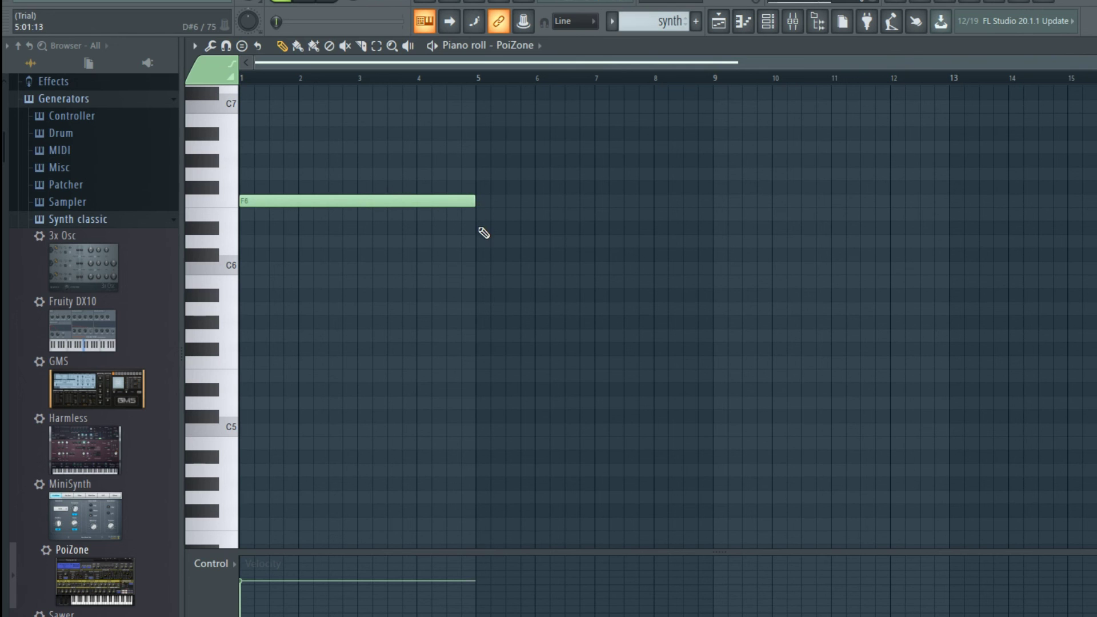
{"action": "left_click", "coordinate": [478, 227]}
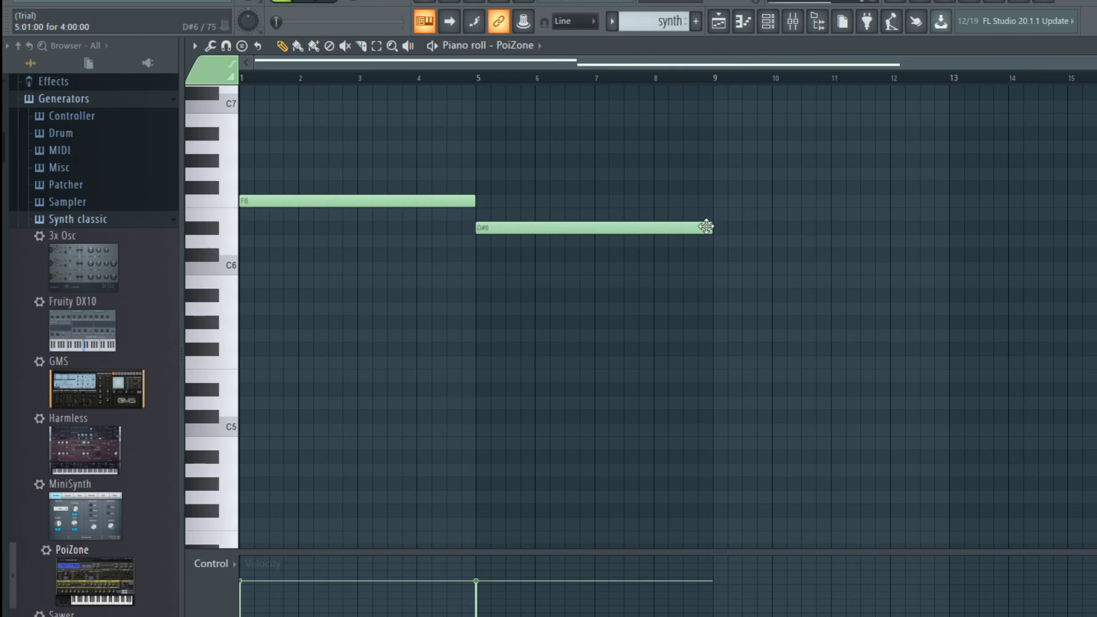
{"action": "left_click_drag", "start_coordinate": [710, 226], "coordinate": [606, 228]}
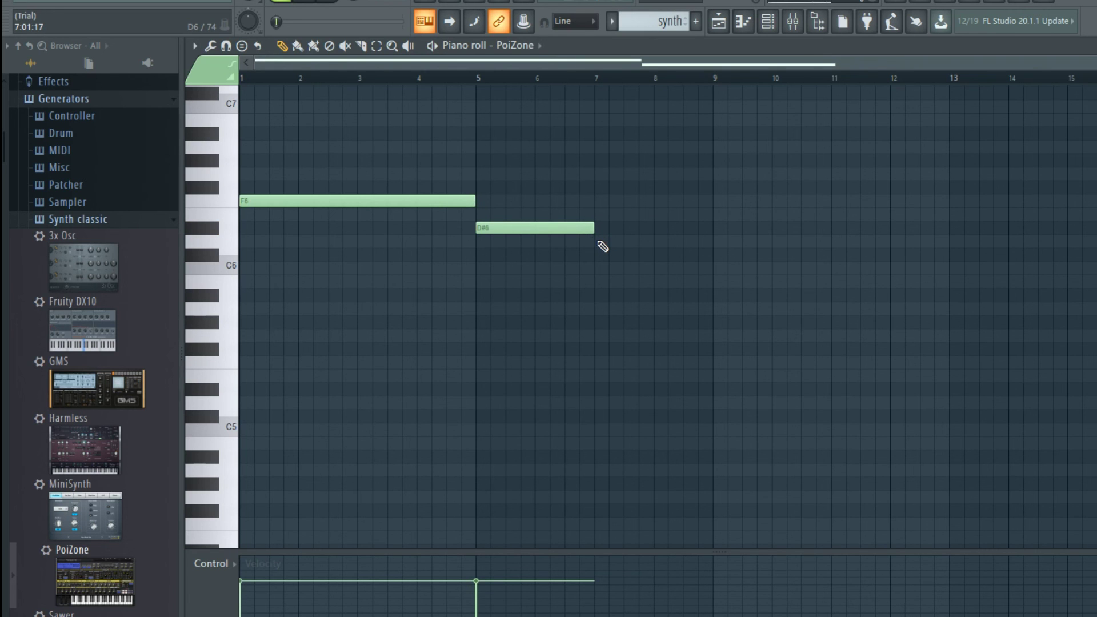
{"action": "left_click", "coordinate": [599, 242]}
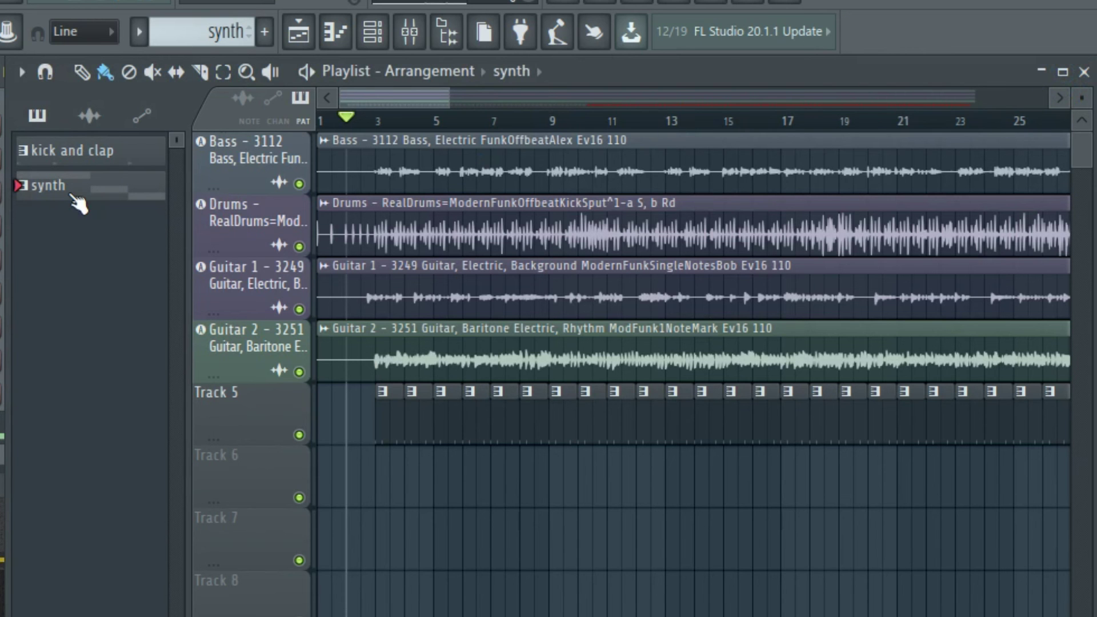
- Drop the synth pattern on Track 6 at bar 3, duplicate it with Ctrl+B, and set PoiZone LFO Amount to -20%
{"action": "left_click_drag", "start_coordinate": [78, 203], "coordinate": [376, 475]}
{"action": "key", "text": "ctrl+b"}
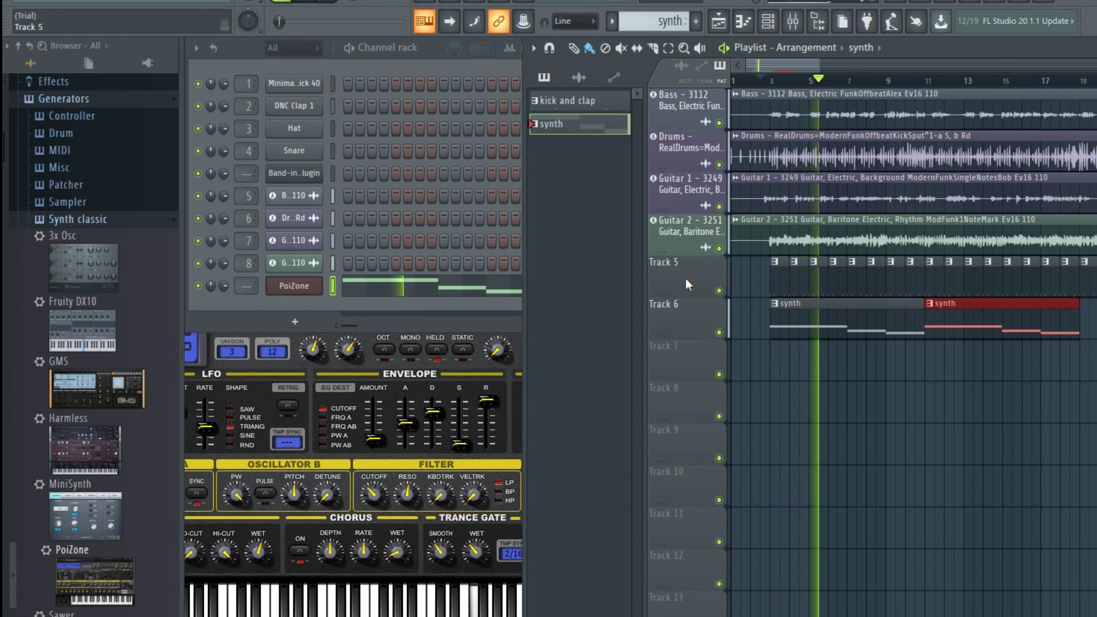
{"action": "left_click", "coordinate": [513, 321]}
{"action": "left_click", "coordinate": [519, 340]}
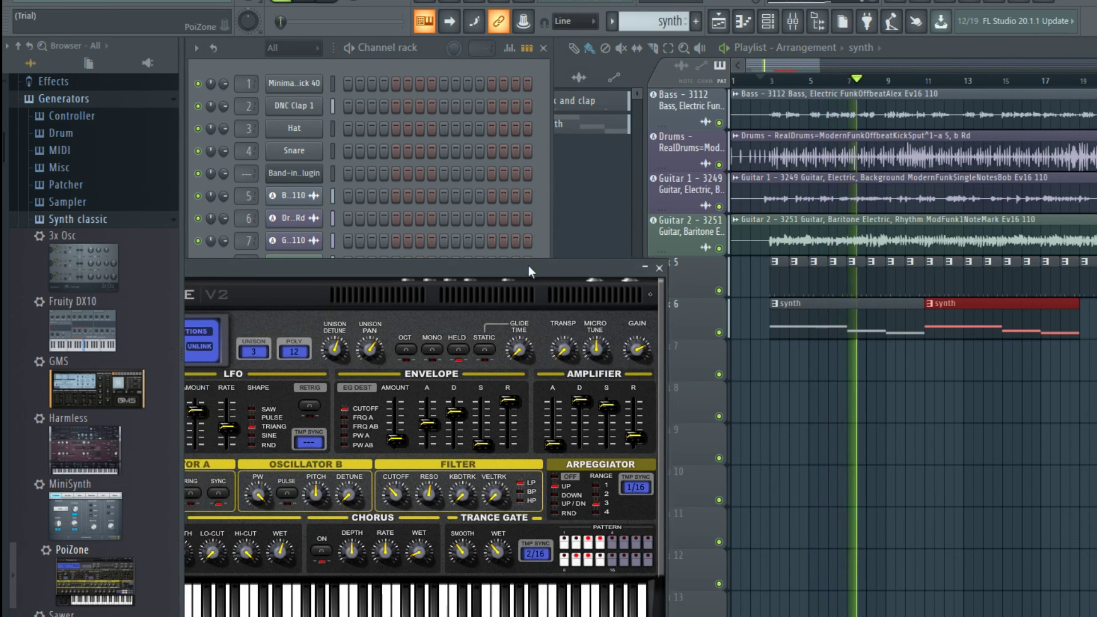
{"action": "left_click_drag", "start_coordinate": [527, 265], "coordinate": [804, 244]}
{"action": "left_click_drag", "start_coordinate": [454, 388], "coordinate": [454, 413]}
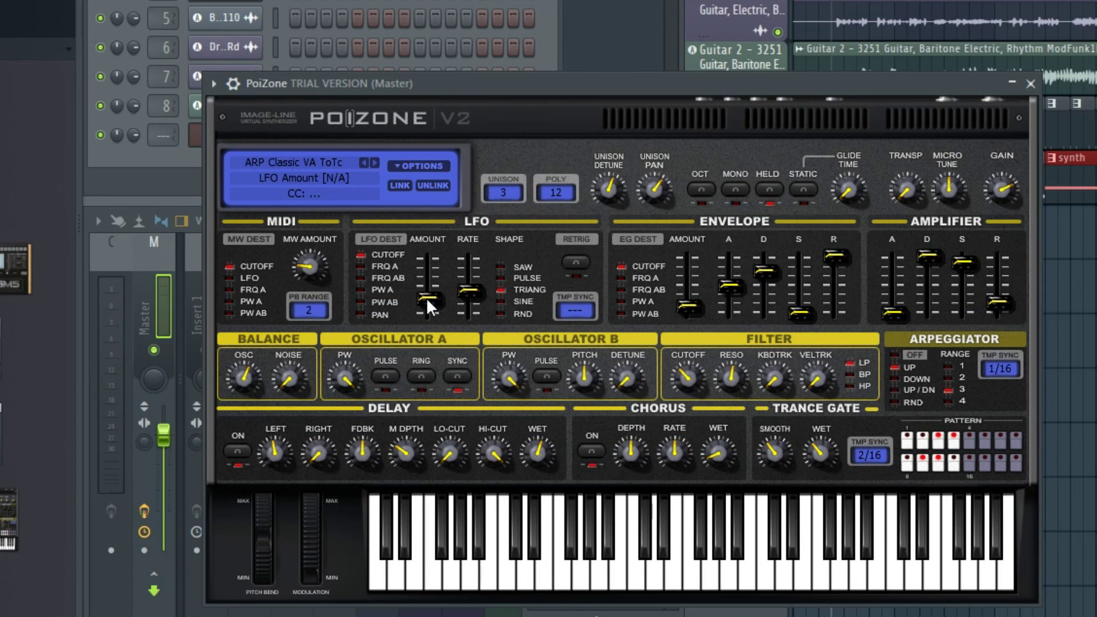
- Create an automation clip for PoiZone's LFO Amount on Track 7
{"action": "right_click", "coordinate": [427, 300]}
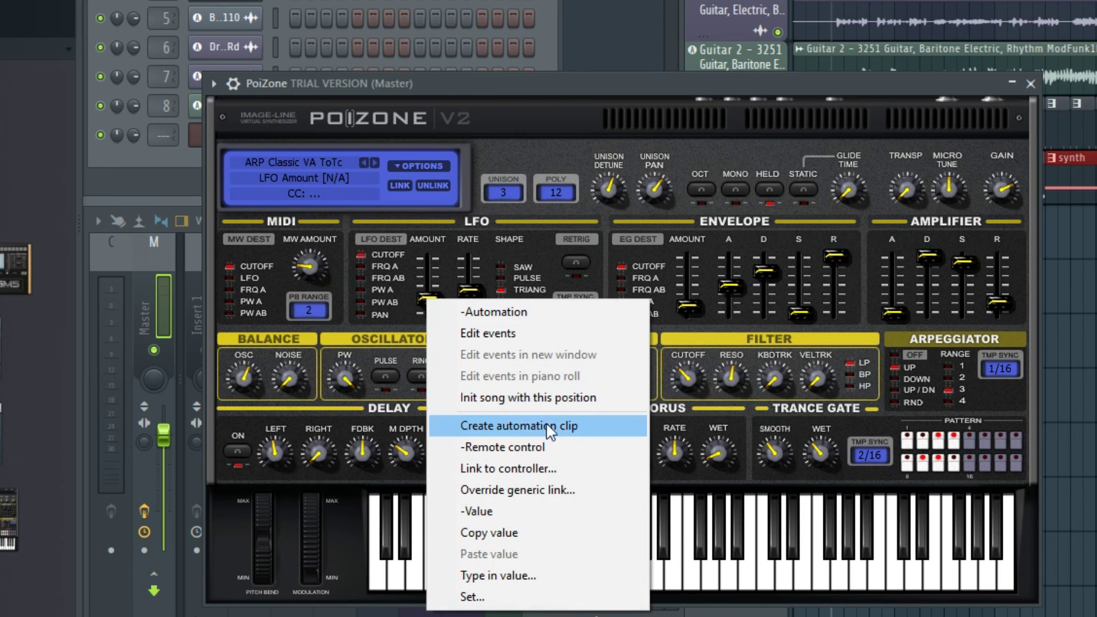
{"action": "left_click", "coordinate": [588, 429]}
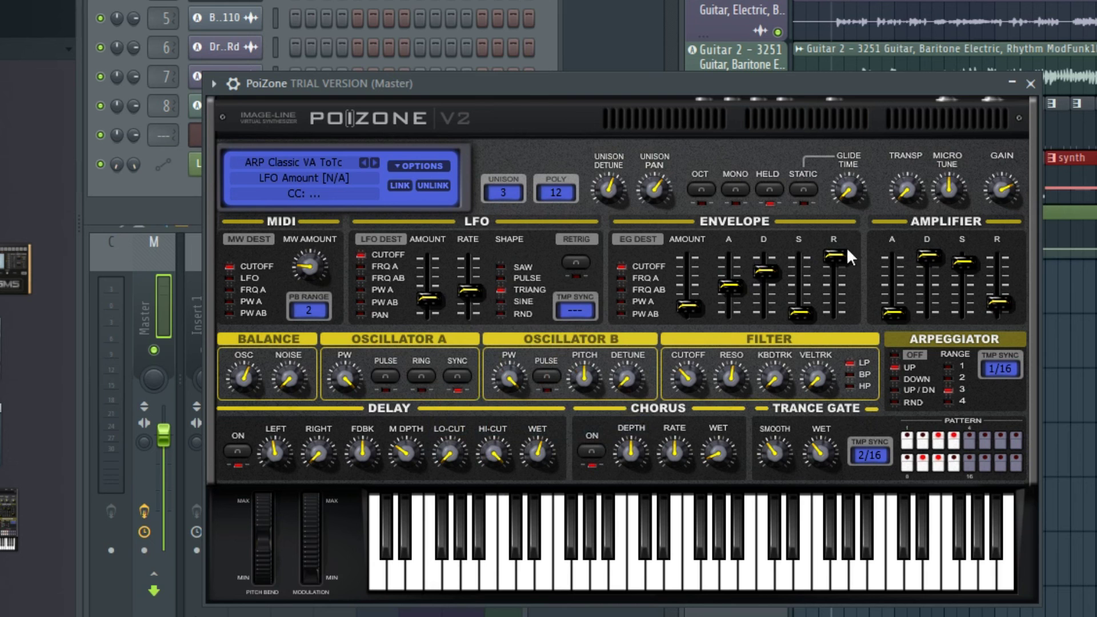
{"action": "left_click_drag", "start_coordinate": [958, 80], "coordinate": [556, 139]}
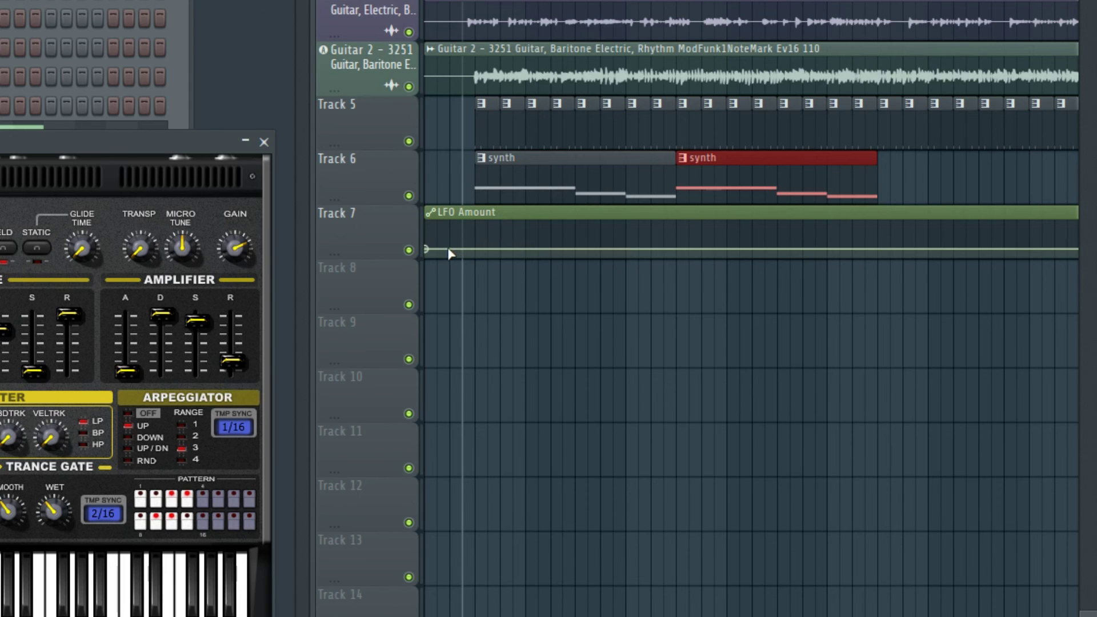
- Shape the LFO Amount automation into a series of rising and falling peaks across the synth clips
{"action": "left_click_drag", "start_coordinate": [453, 254], "coordinate": [584, 256]}
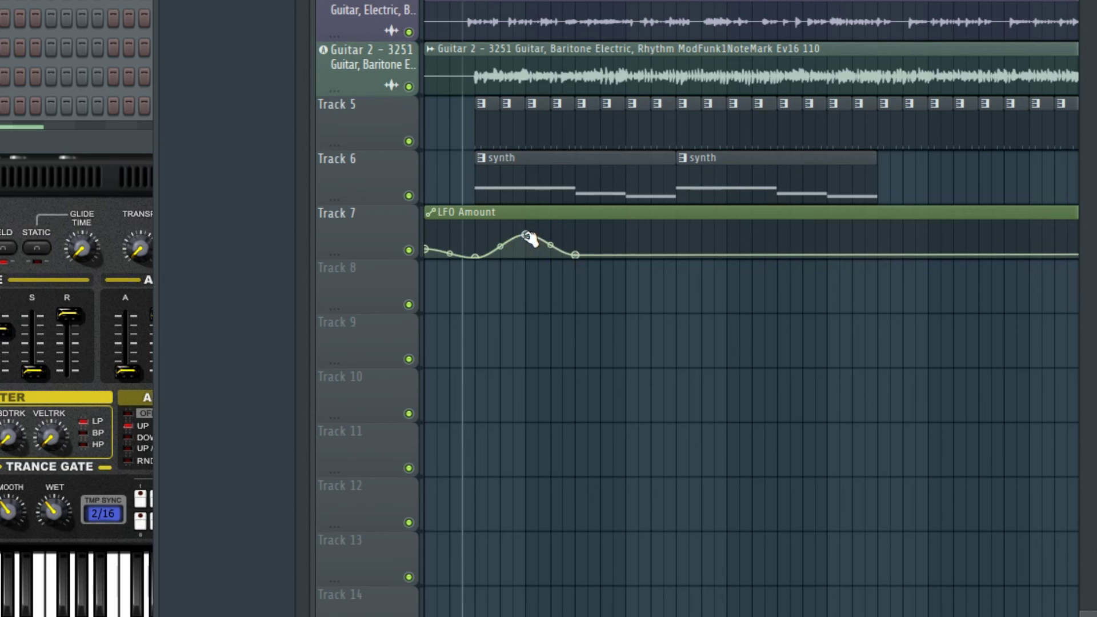
{"action": "left_click_drag", "start_coordinate": [529, 237], "coordinate": [500, 236]}
{"action": "left_click_drag", "start_coordinate": [552, 255], "coordinate": [525, 255]}
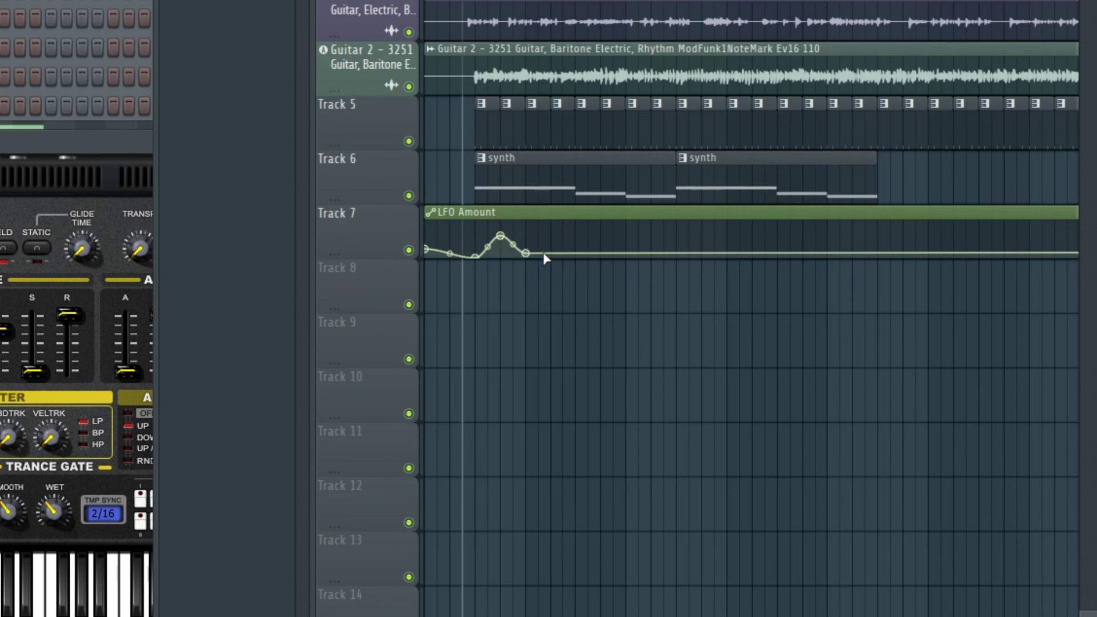
{"action": "left_click_drag", "start_coordinate": [552, 253], "coordinate": [554, 239]}
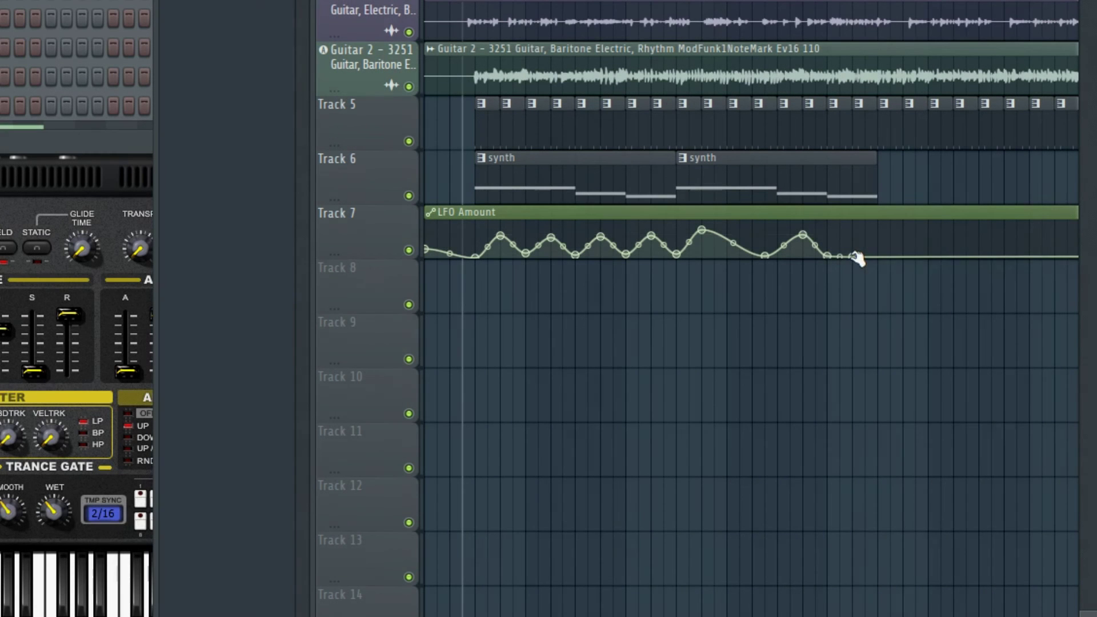
{"action": "left_click_drag", "start_coordinate": [857, 259], "coordinate": [883, 254]}
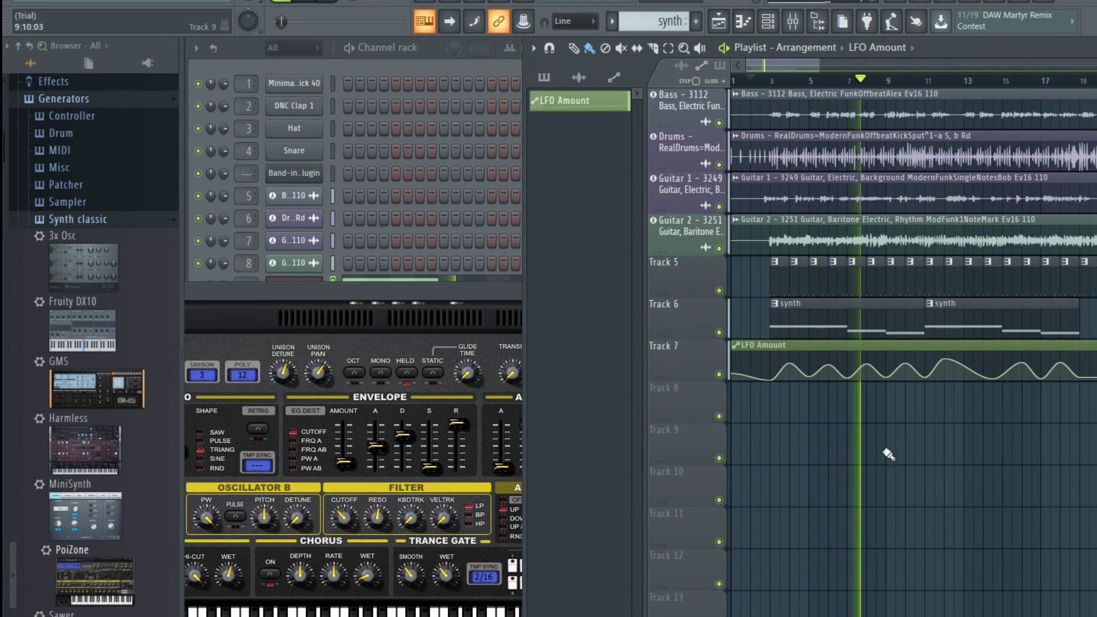
{"action": "left_click_drag", "start_coordinate": [405, 289], "coordinate": [652, 255]}
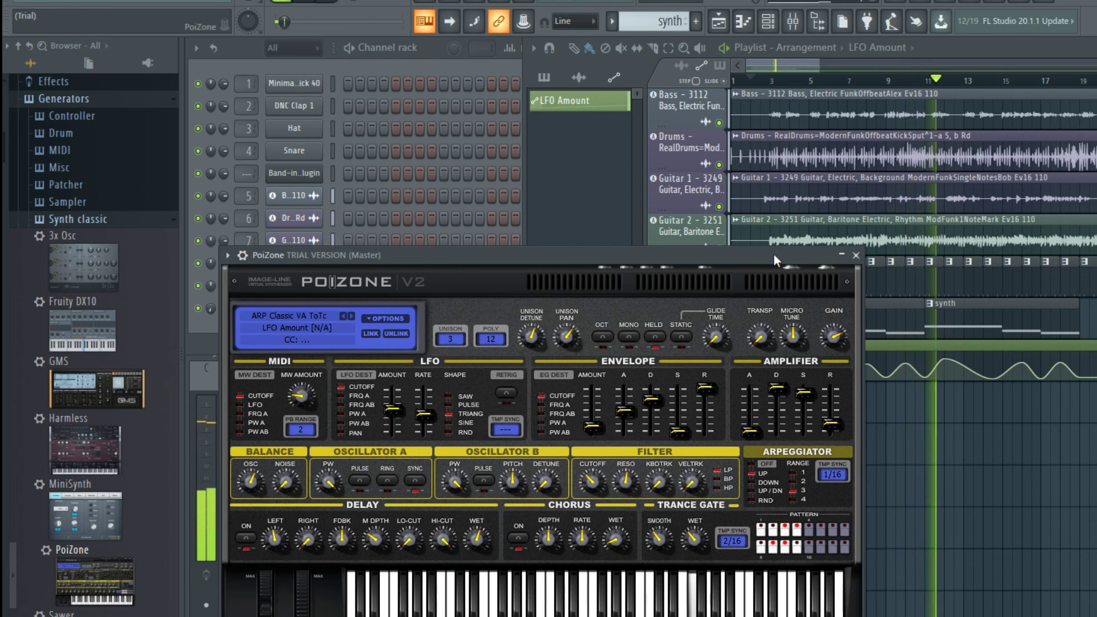
{"action": "left_click_drag", "start_coordinate": [773, 254], "coordinate": [551, 262]}
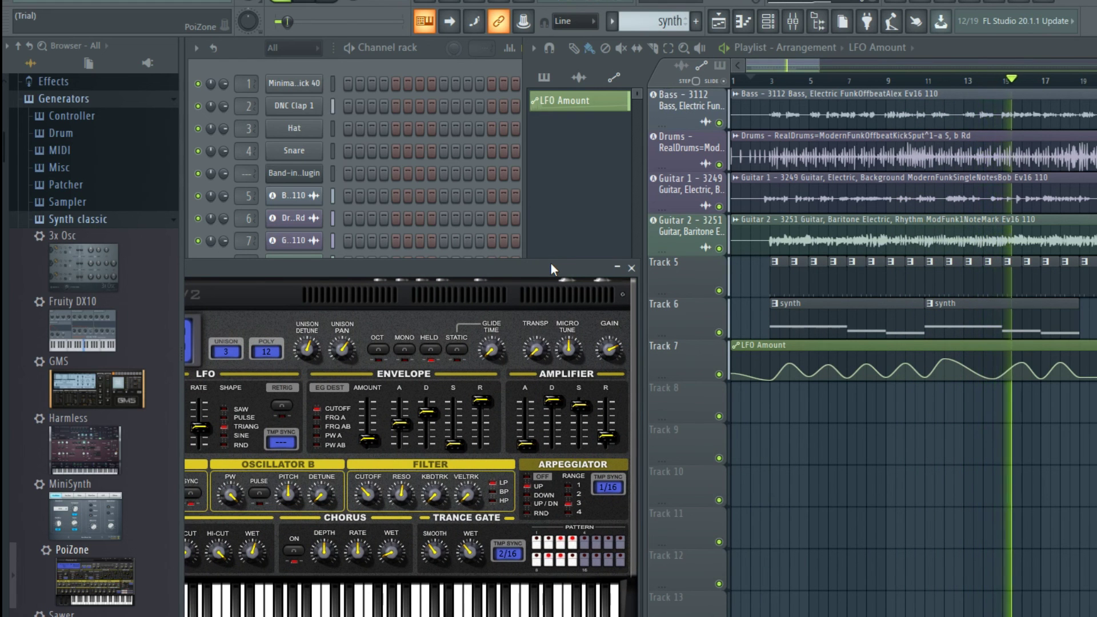
{"action": "left_click_drag", "start_coordinate": [551, 263], "coordinate": [554, 262]}
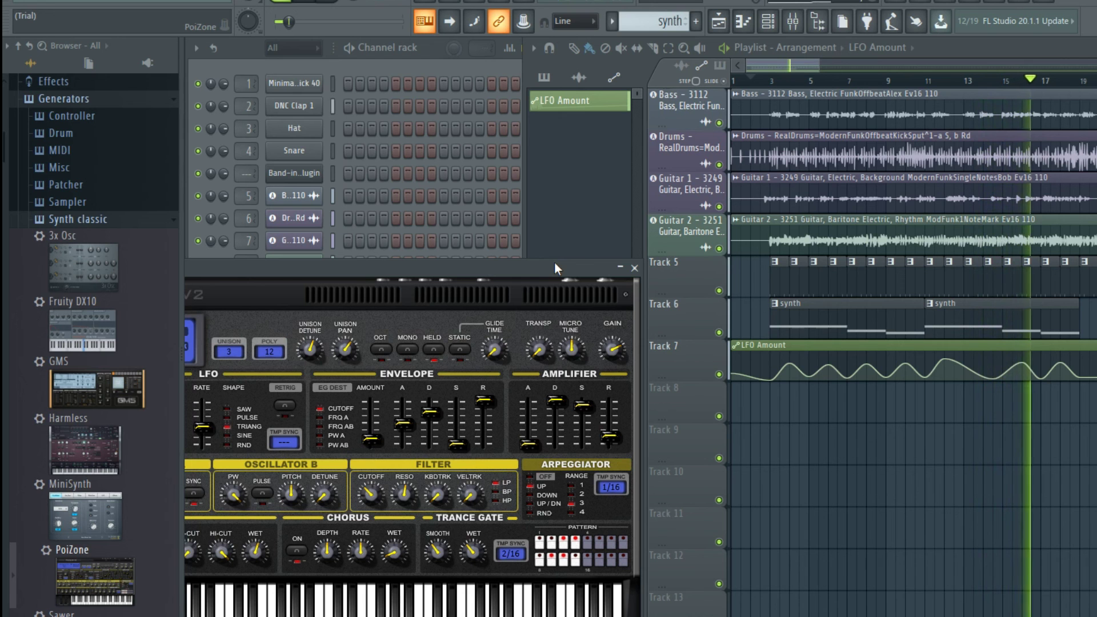
{"action": "mouse_move", "coordinate": [743, 366]}
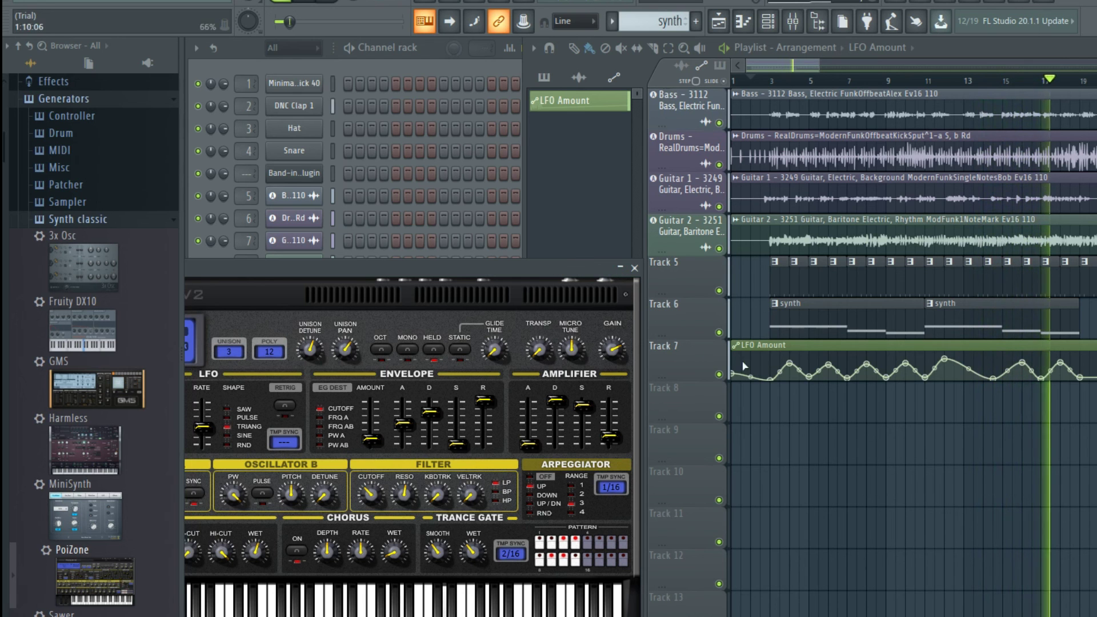